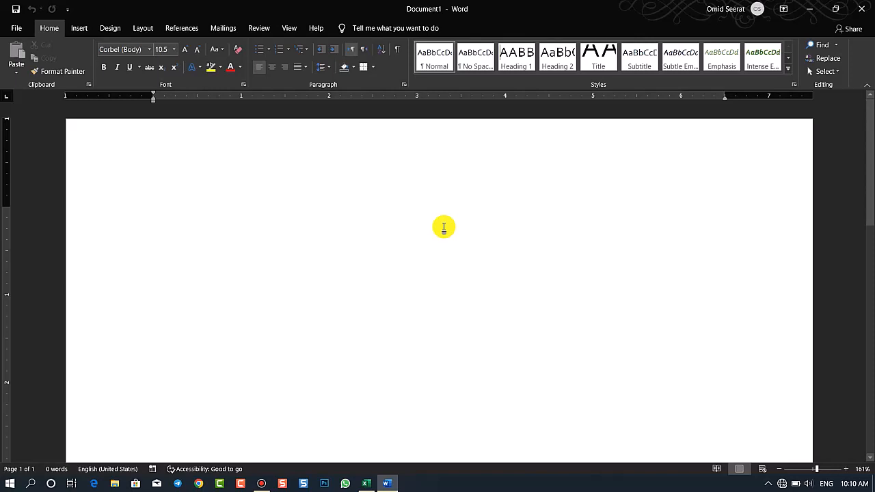
pyautogui.click(142, 30)
pyautogui.click(173, 31)
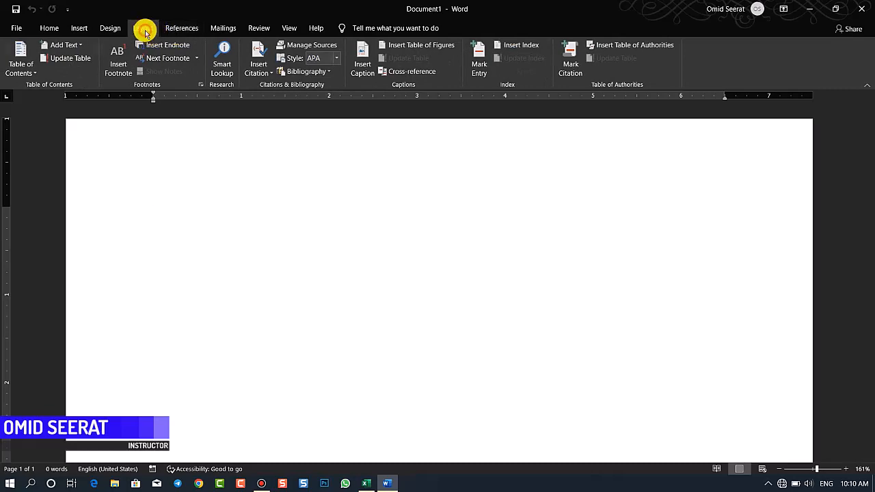
pyautogui.click(142, 28)
pyautogui.click(180, 28)
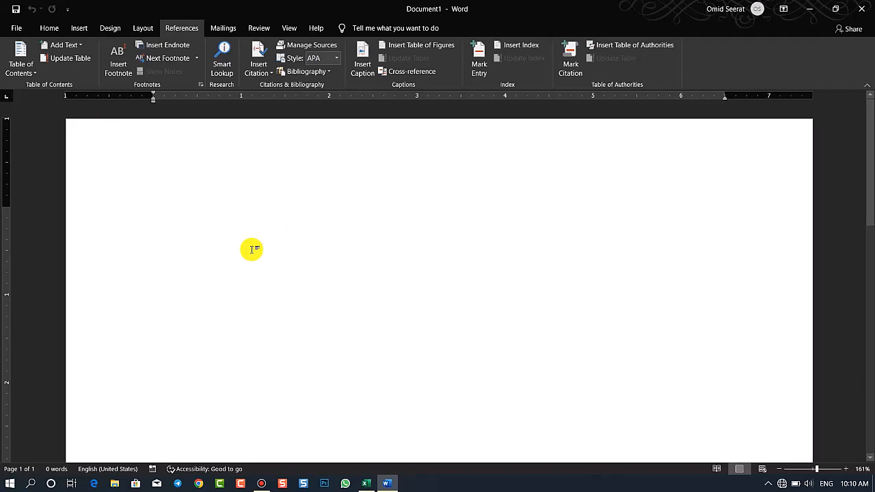
pyautogui.click(21, 62)
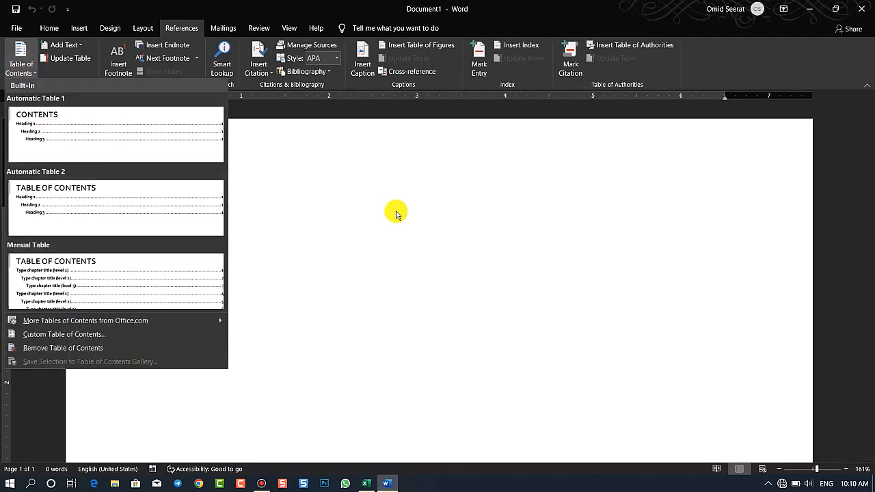
pyautogui.click(401, 215)
# Generate sample paragraphs in the blank document with the =rand() function
pyautogui.write('=')
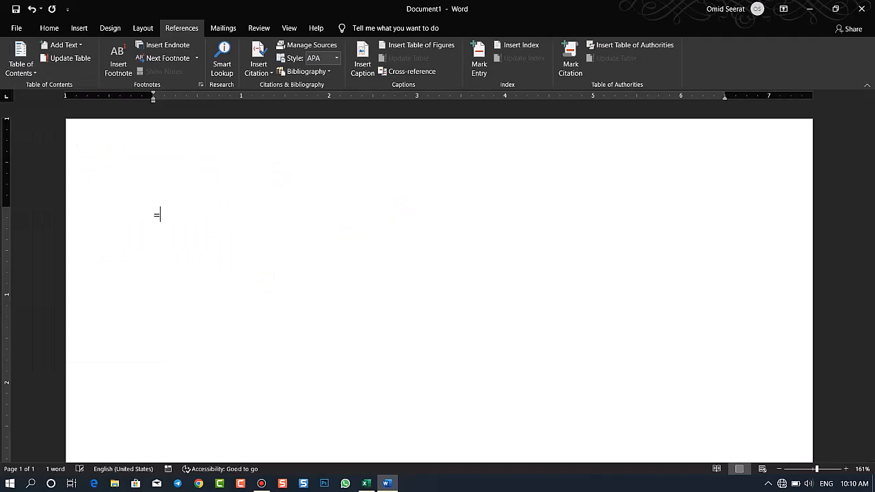
pyautogui.write('rand()')
pyautogui.press('Return')
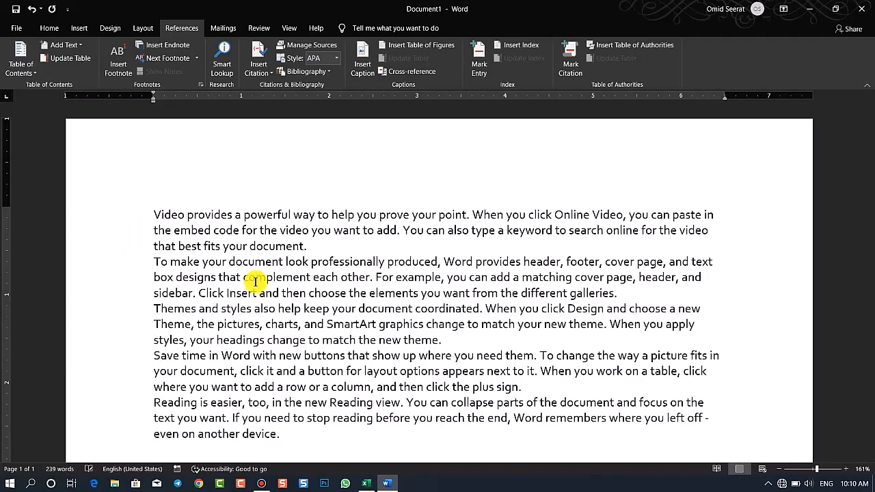
# Copy all of the sample text and paste it several times to make the document longer
pyautogui.hotkey('ctrl', 'a')
pyautogui.hotkey('ctrl', 'c')
pyautogui.hotkey('ctrl', 'v')
pyautogui.hotkey('ctrl', 'v')
pyautogui.hotkey('ctrl', 'v')
pyautogui.hotkey('ctrl', 'v')
pyautogui.hotkey('ctrl', 'v')
pyautogui.hotkey('ctrl', 'v')
pyautogui.hotkey('ctrl', 'v')
pyautogui.hotkey('ctrl', 'v')
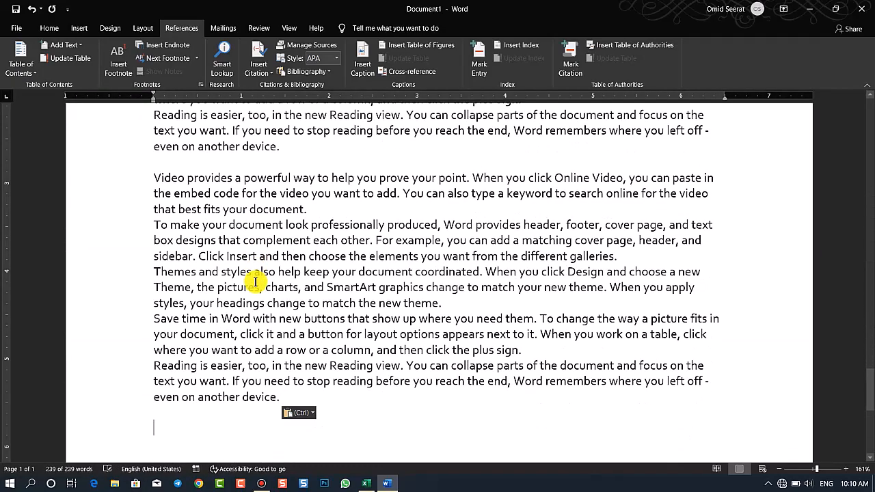
# Add the title "Computer" on a new line at the very start of the document and apply the Heading 1 style
pyautogui.moveTo(871, 412); pyautogui.dragTo(869, 49)
pyautogui.click(152, 214)
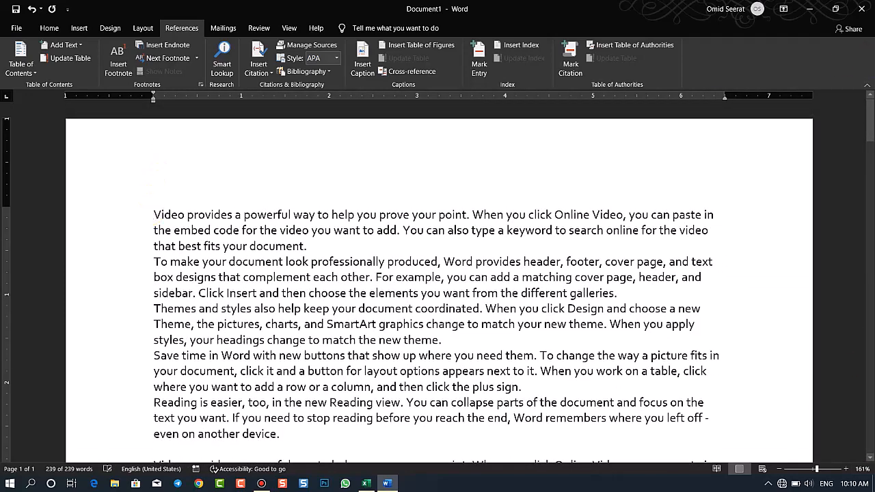
pyautogui.press('Return')
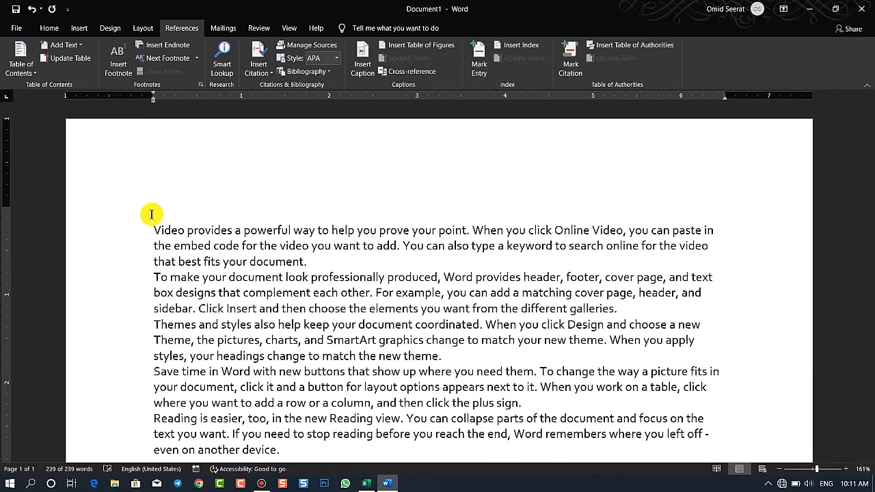
pyautogui.write('Computer')
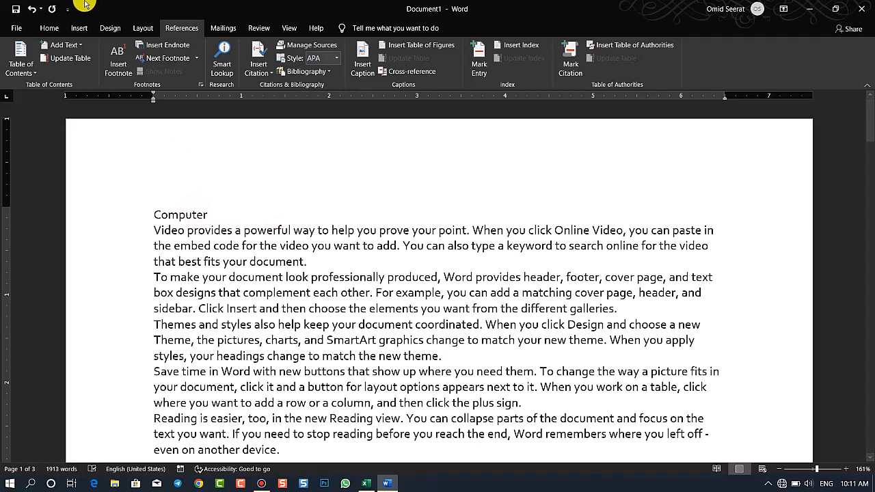
pyautogui.click(49, 28)
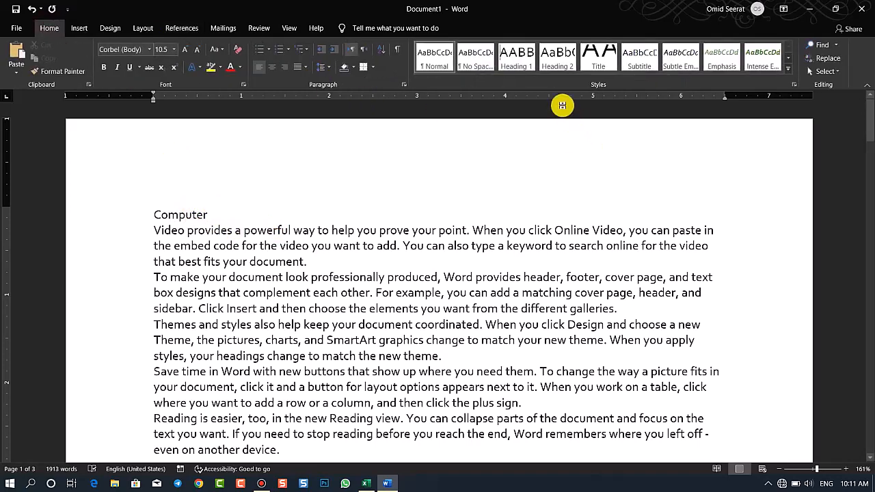
pyautogui.click(518, 70)
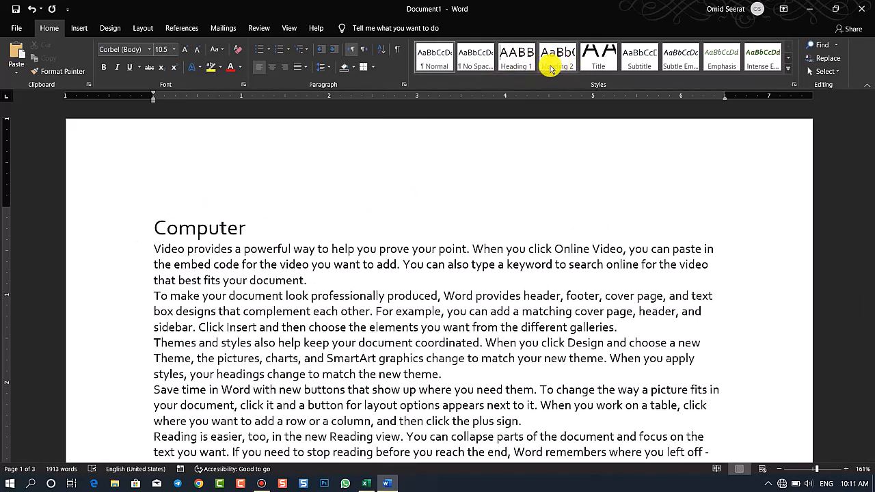
pyautogui.click(515, 61)
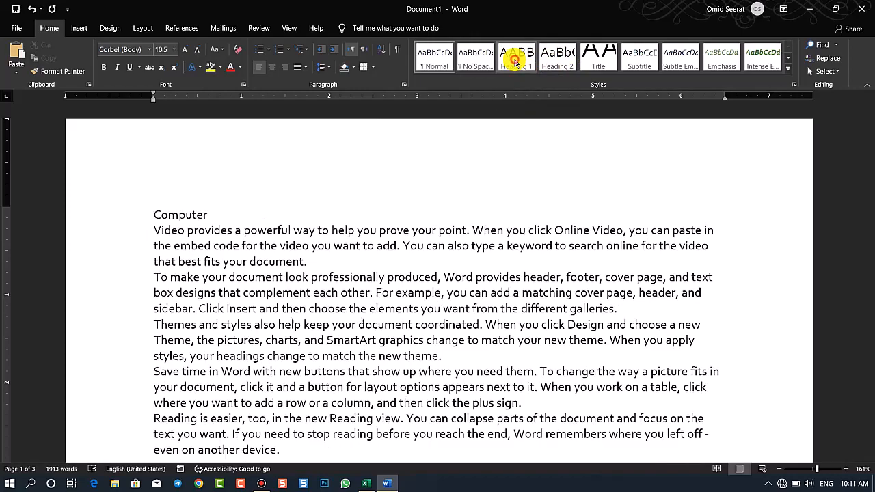
# Insert the title "Hardware" above the second block of sample text on page 1 and apply the Heading 1 style
pyautogui.moveTo(871, 142); pyautogui.dragTo(870, 170)
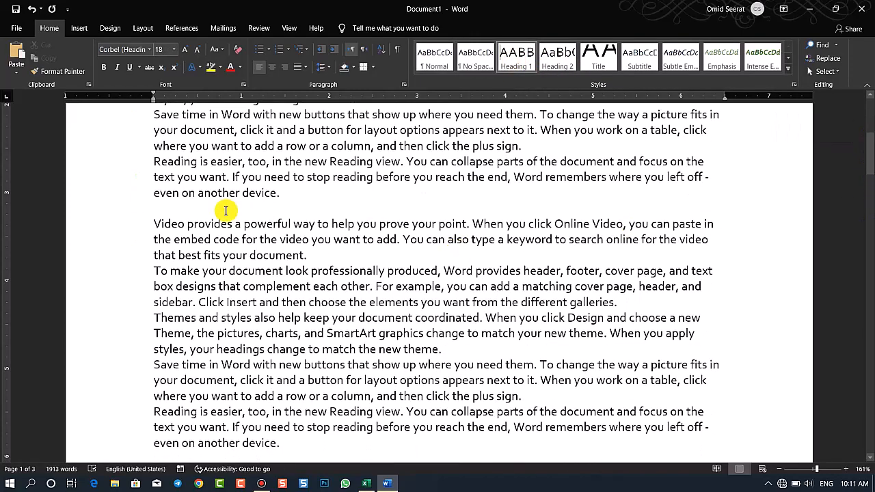
pyautogui.click(154, 223)
pyautogui.press('Return')
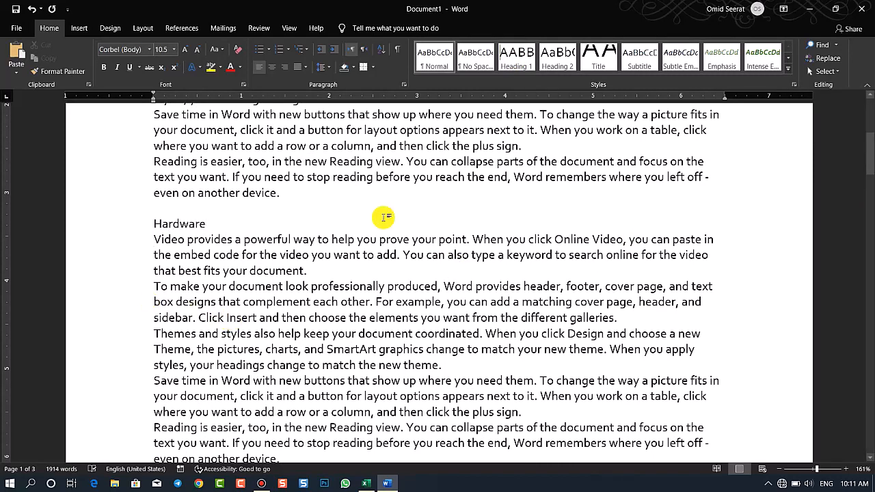
pyautogui.click(513, 60)
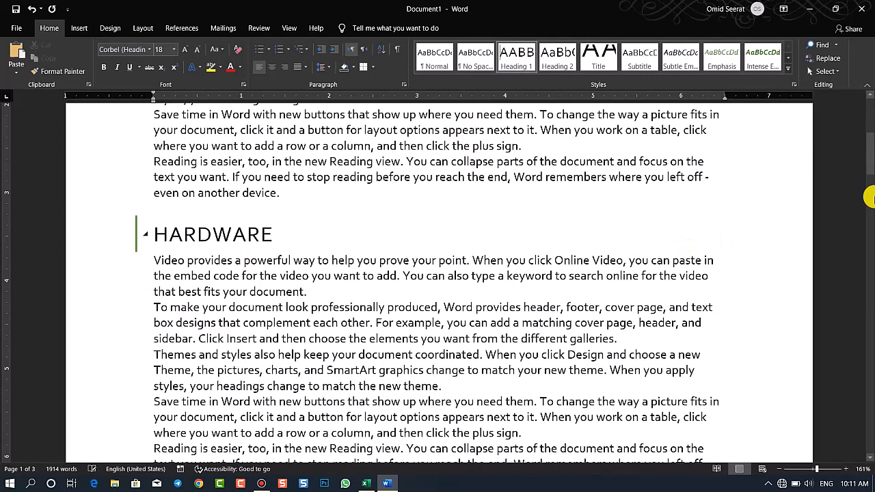
# Add the title "software" on its own line at the start of page 2 and format it as Heading 1
pyautogui.moveTo(870, 173); pyautogui.dragTo(871, 205)
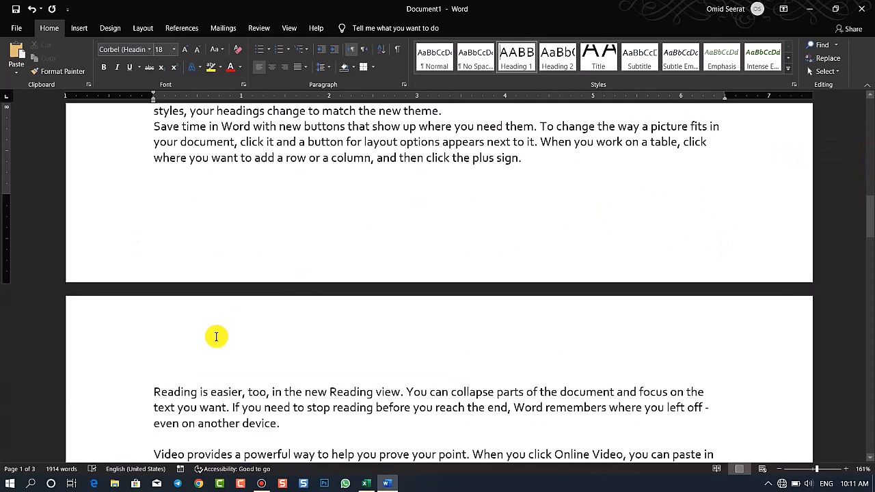
pyautogui.click(154, 394)
pyautogui.press('Up')
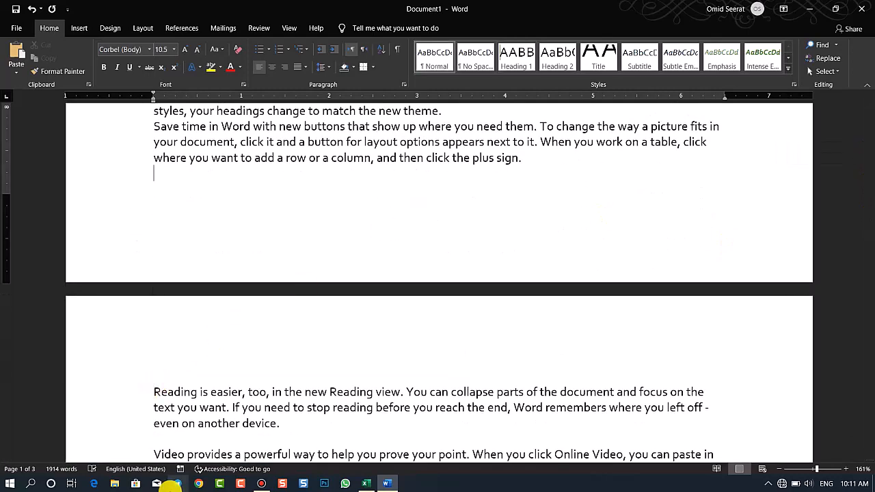
pyautogui.press('Return')
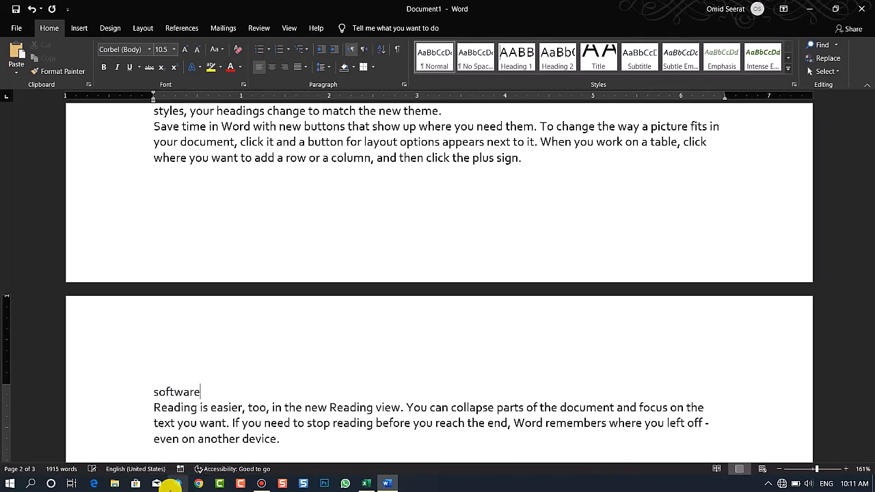
pyautogui.click(507, 71)
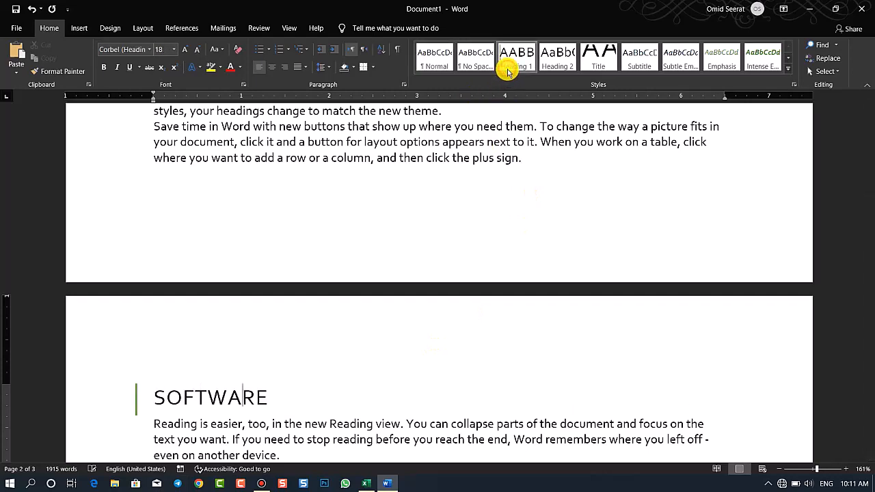
# Insert the subtitle "CPU" above a "Video provides" paragraph in the middle of page 2 and apply the Heading 2 style
pyautogui.moveTo(867, 241); pyautogui.dragTo(868, 268)
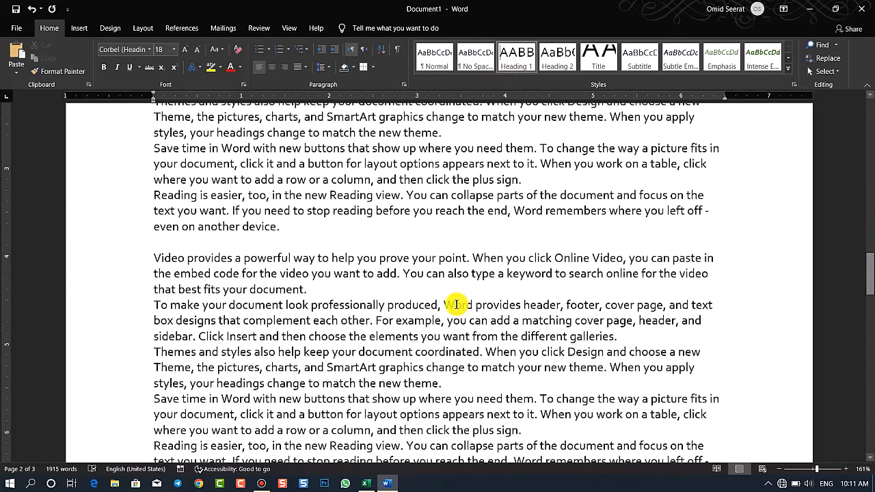
pyautogui.click(147, 261)
pyautogui.press('Return')
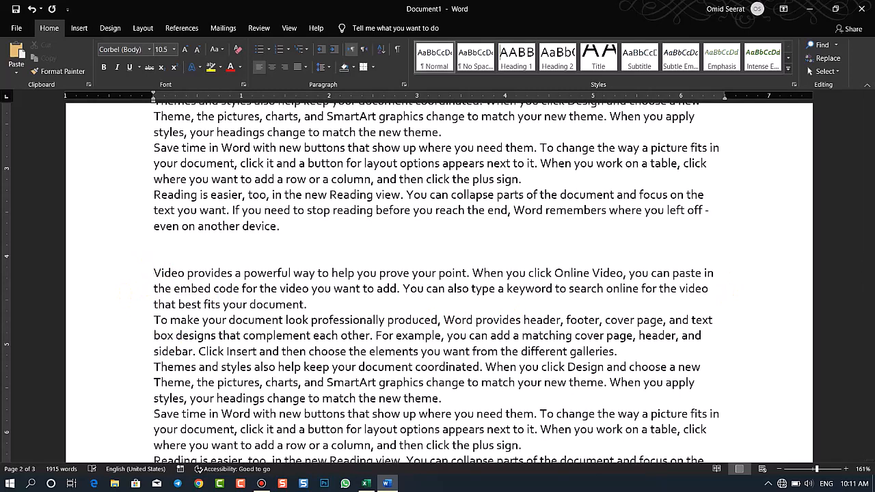
pyautogui.write('CPU')
pyautogui.click(559, 60)
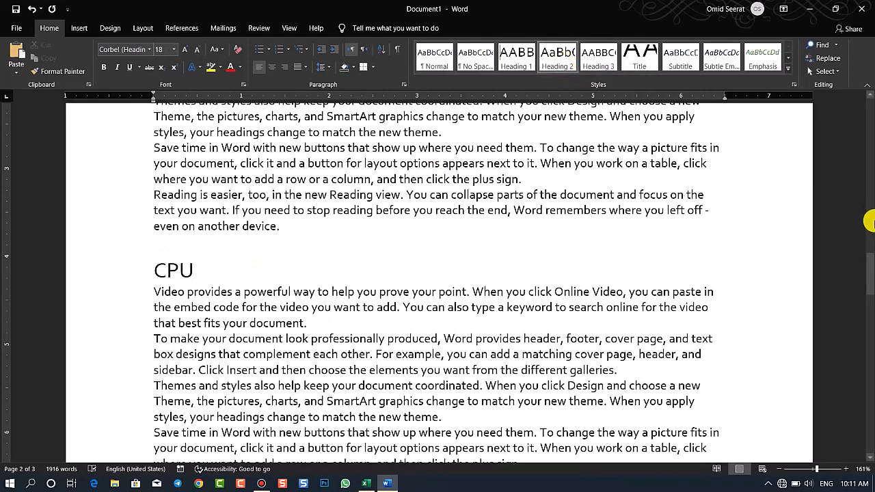
# Add the subtitle "System Software" above the text block following the CPU section and apply the Heading 2 style
pyautogui.moveTo(869, 282); pyautogui.dragTo(869, 300)
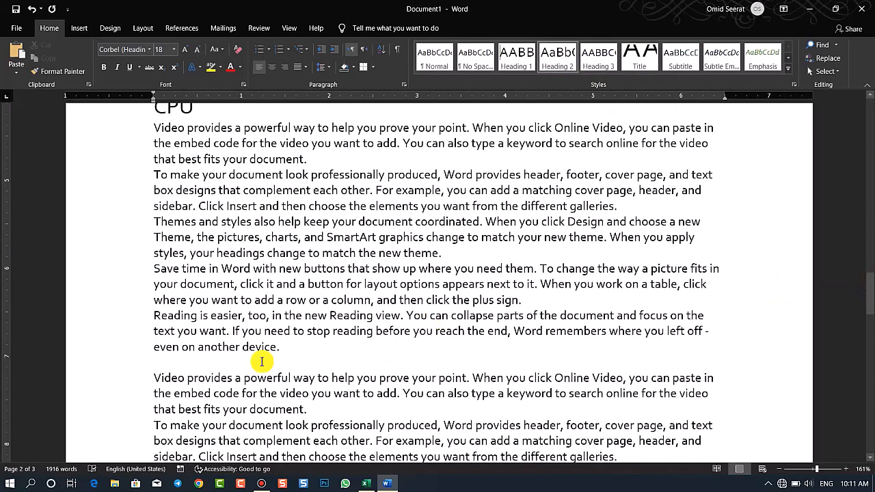
pyautogui.click(151, 377)
pyautogui.press('Return')
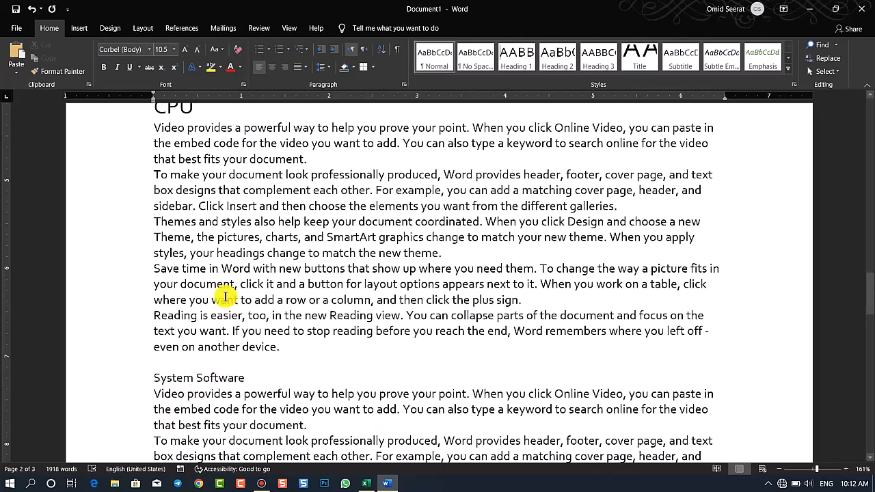
pyautogui.click(571, 68)
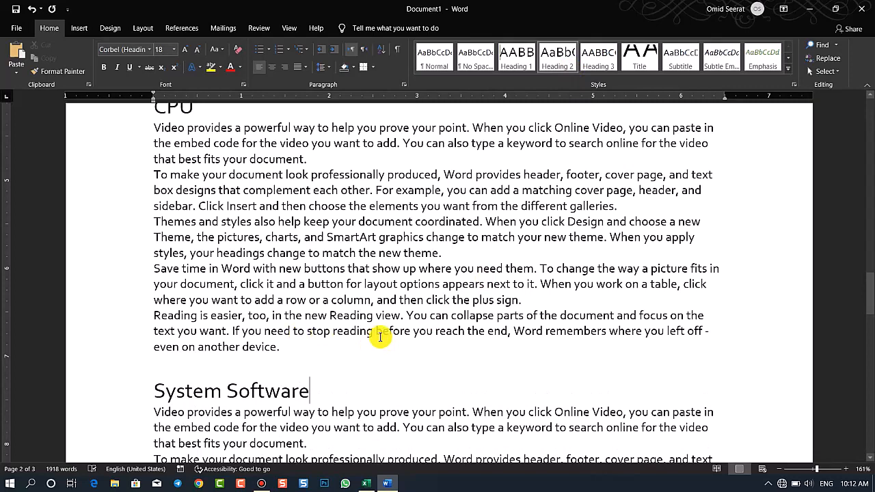
# Insert a page break before the Computer heading to create a blank first page
pyautogui.moveTo(867, 303); pyautogui.dragTo(869, 311)
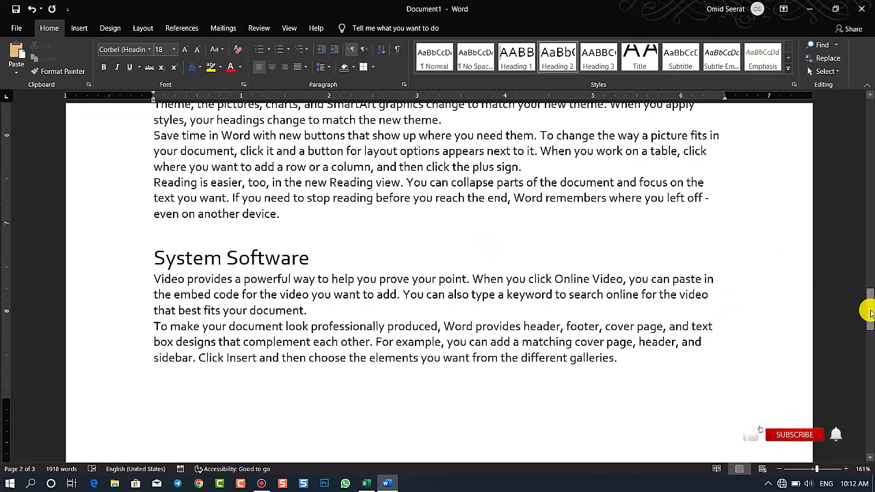
pyautogui.moveTo(869, 313); pyautogui.dragTo(871, 100)
pyautogui.scroll(-20, 453, 223)
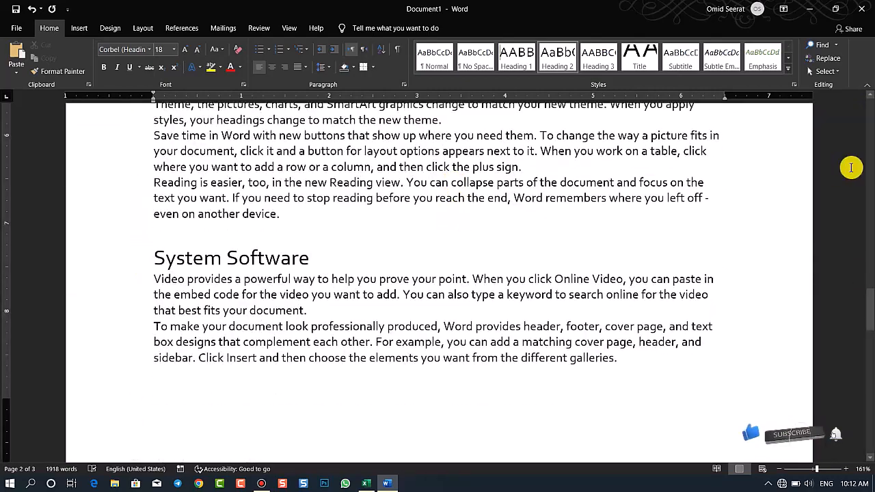
pyautogui.moveTo(870, 299); pyautogui.dragTo(868, 60)
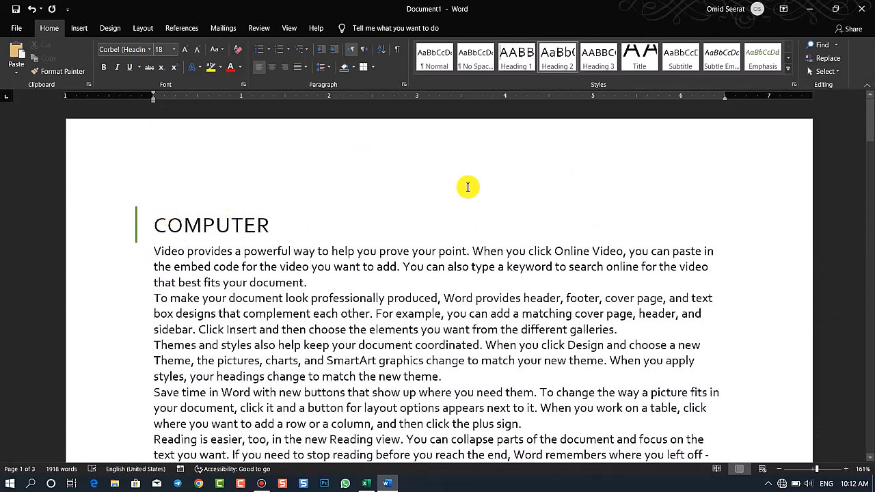
pyautogui.click(156, 226)
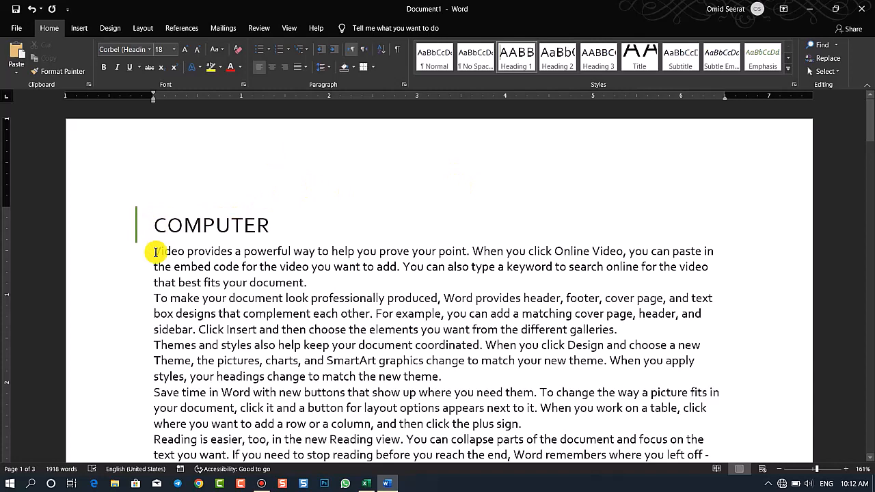
pyautogui.hotkey('ctrl', 'Return')
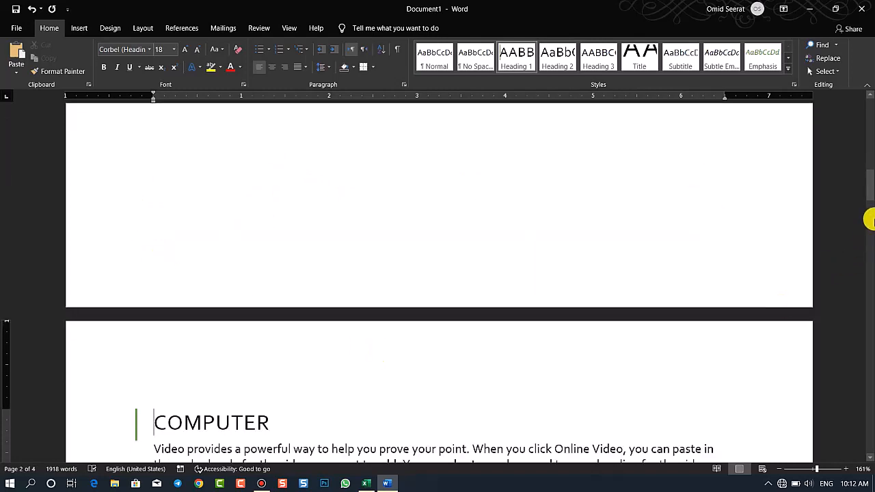
# Insert the Automatic Table 2 table of contents on the blank first page
pyautogui.moveTo(869, 199); pyautogui.dragTo(869, 84)
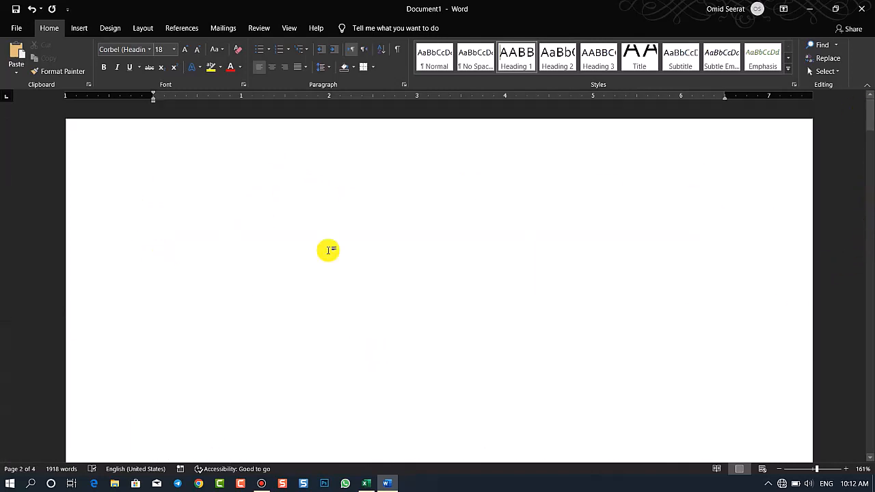
pyautogui.click(202, 215)
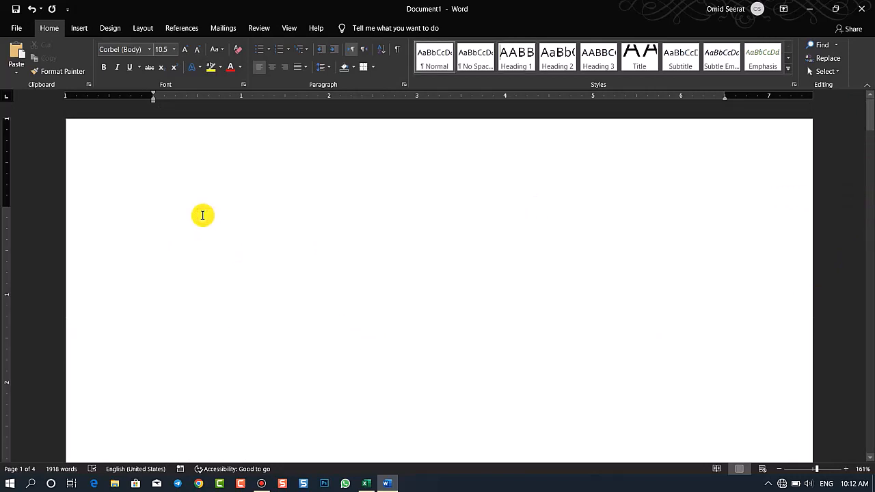
pyautogui.click(181, 27)
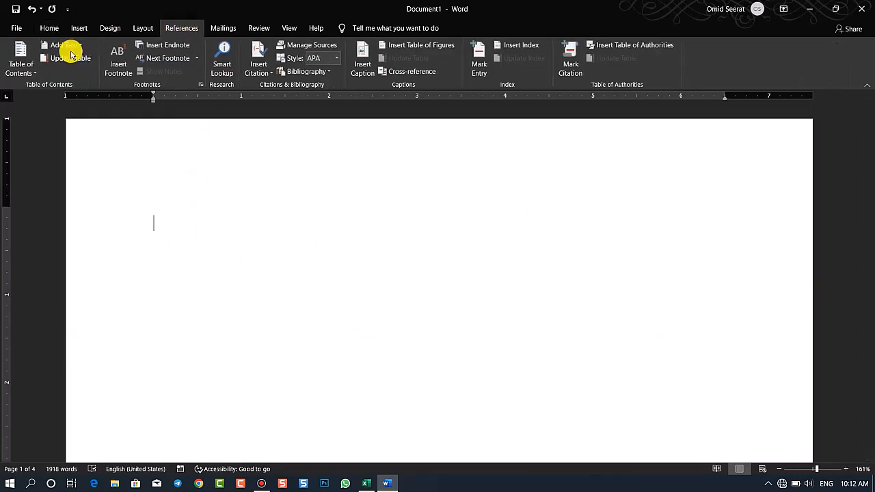
pyautogui.click(37, 71)
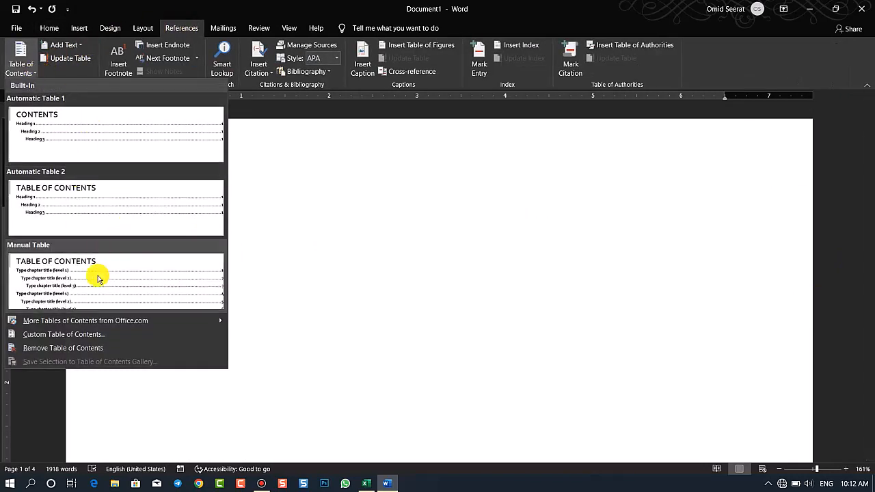
pyautogui.click(123, 201)
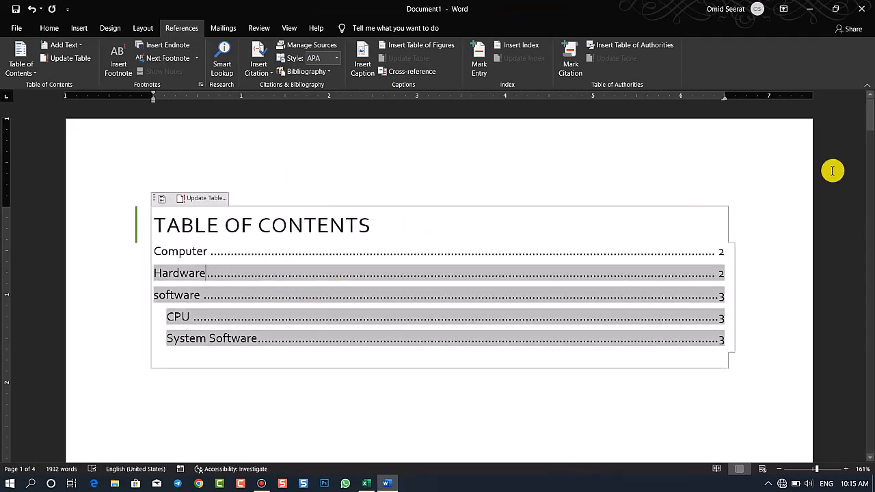
pyautogui.moveTo(869, 123); pyautogui.dragTo(869, 211)
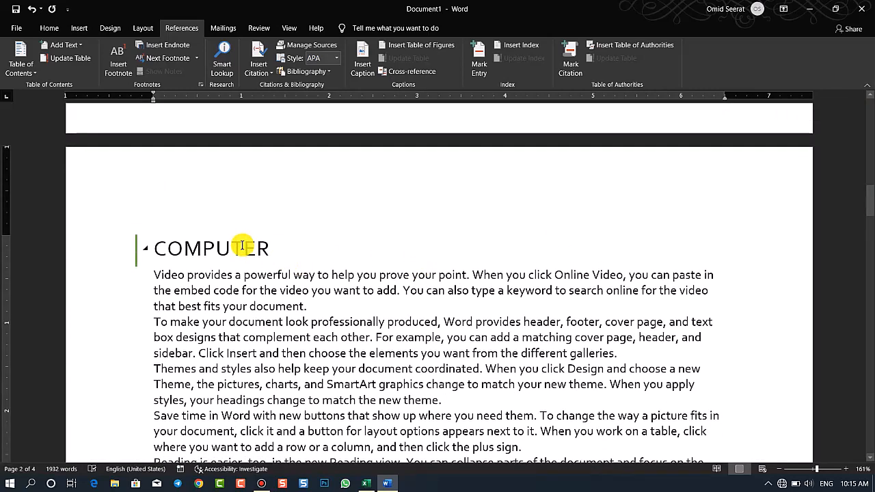
pyautogui.click(21, 63)
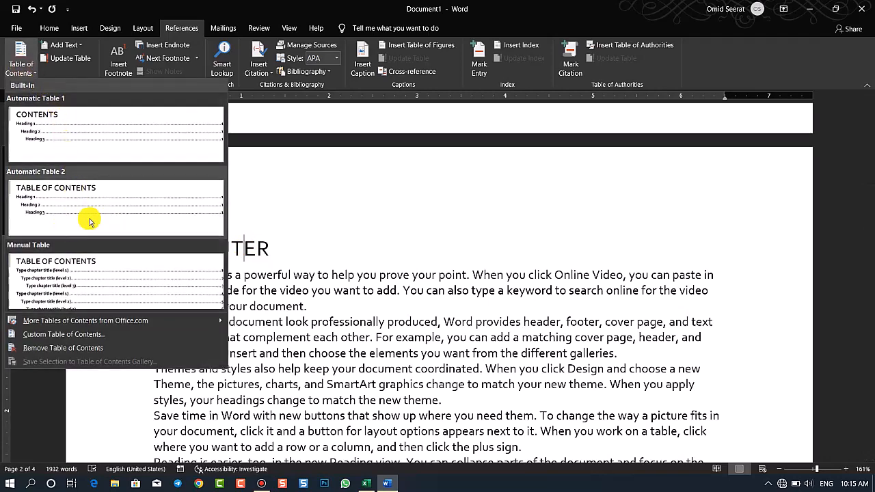
pyautogui.click(257, 246)
pyautogui.doubleClick(183, 248)
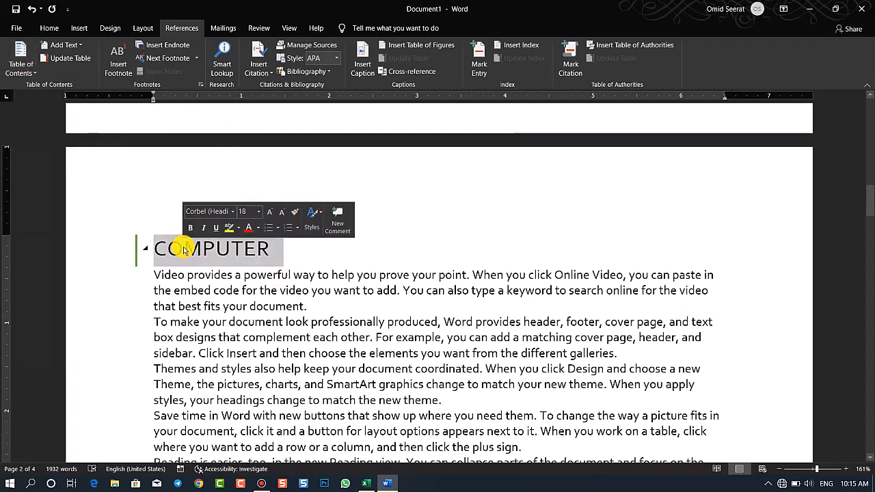
pyautogui.moveTo(869, 193); pyautogui.dragTo(866, 134)
# Review the custom table of contents settings and accept them with page numbers shown and right-aligned
pyautogui.click(387, 230)
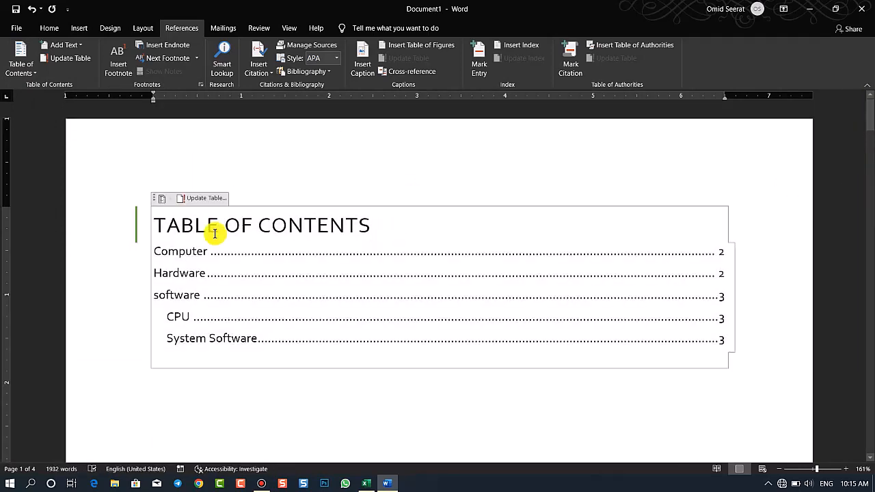
pyautogui.click(22, 63)
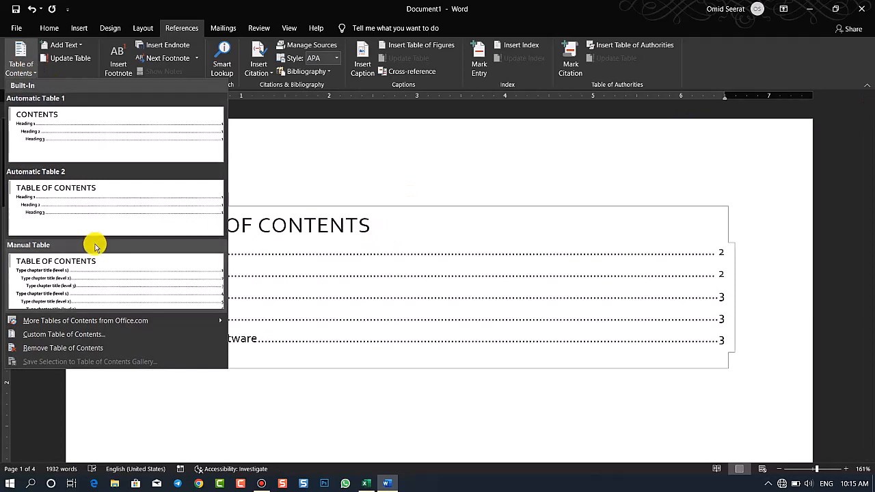
pyautogui.moveTo(60, 321)
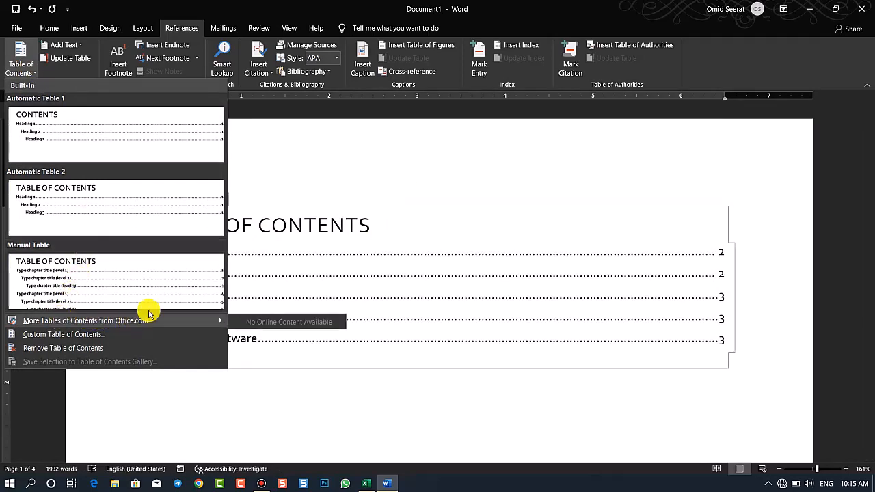
pyautogui.moveTo(173, 320)
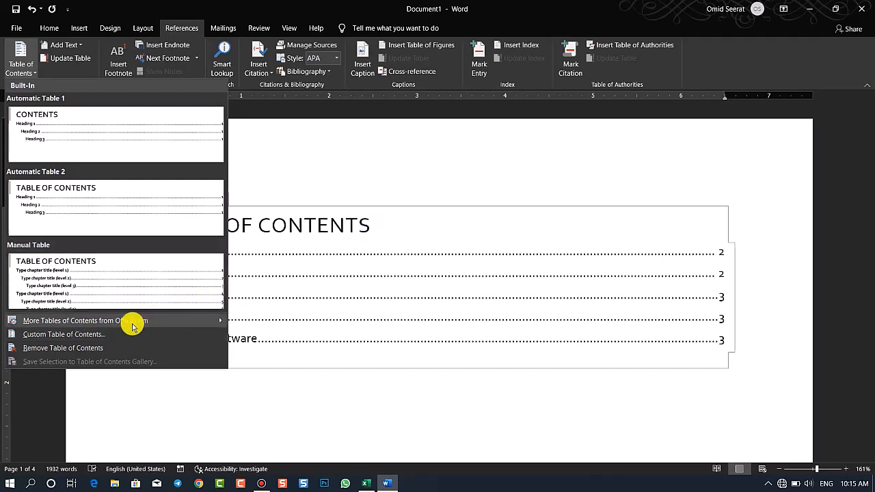
pyautogui.click(89, 334)
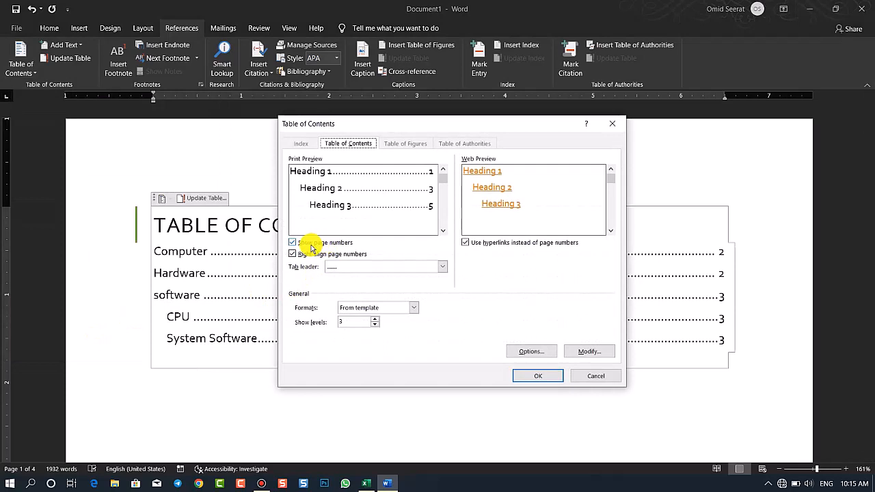
pyautogui.click(534, 374)
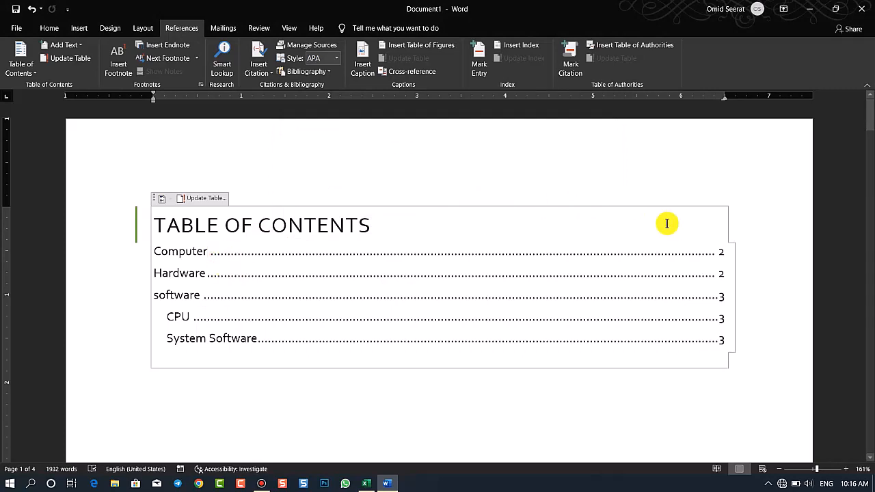
# Turn off page numbers in the custom table of contents settings and replace the existing table
pyautogui.moveTo(721, 250); pyautogui.dragTo(729, 256)
pyautogui.click(724, 277)
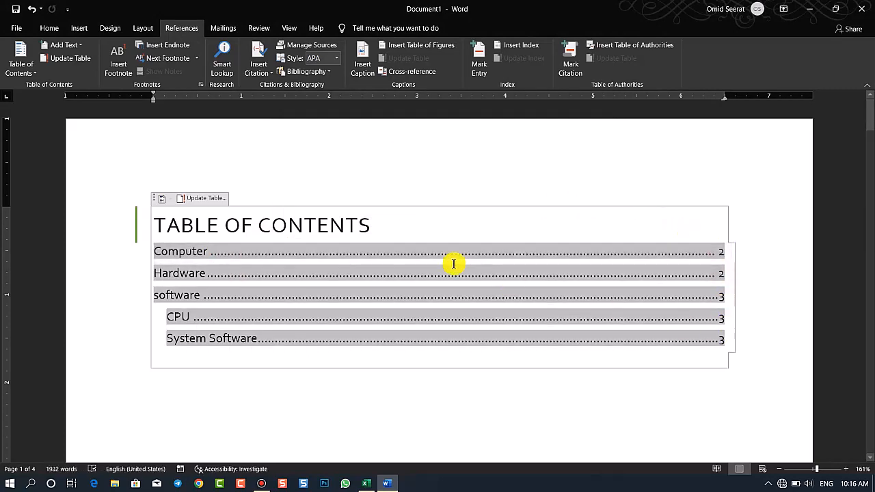
pyautogui.click(29, 57)
pyautogui.click(92, 333)
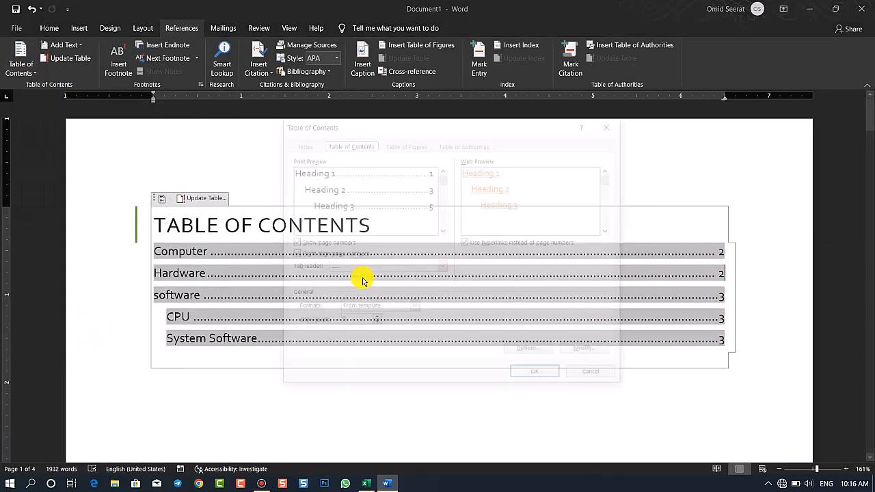
pyautogui.click(339, 242)
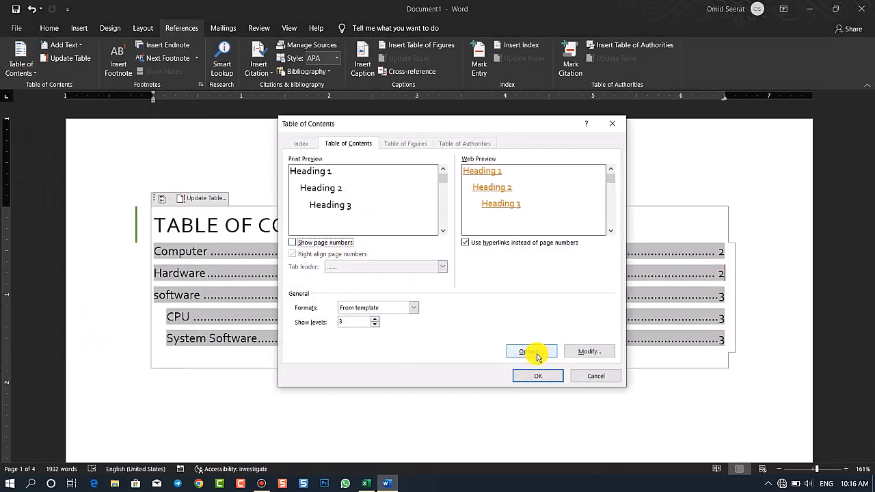
pyautogui.click(546, 375)
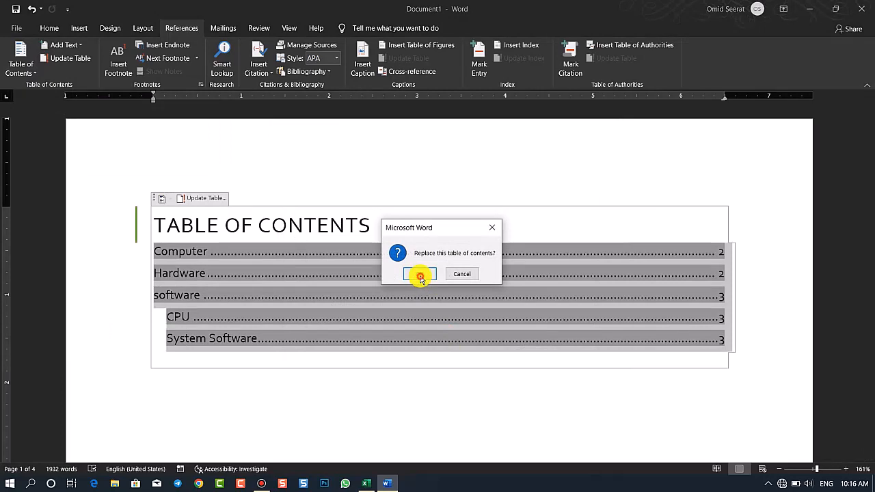
pyautogui.click(419, 274)
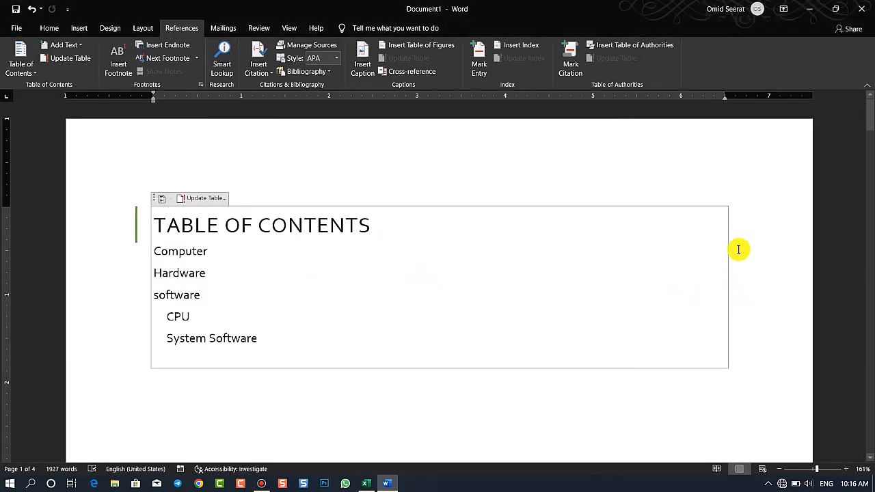
# Replace the table of contents with a custom one showing right-aligned page numbers and a dotted tab leader
pyautogui.click(19, 62)
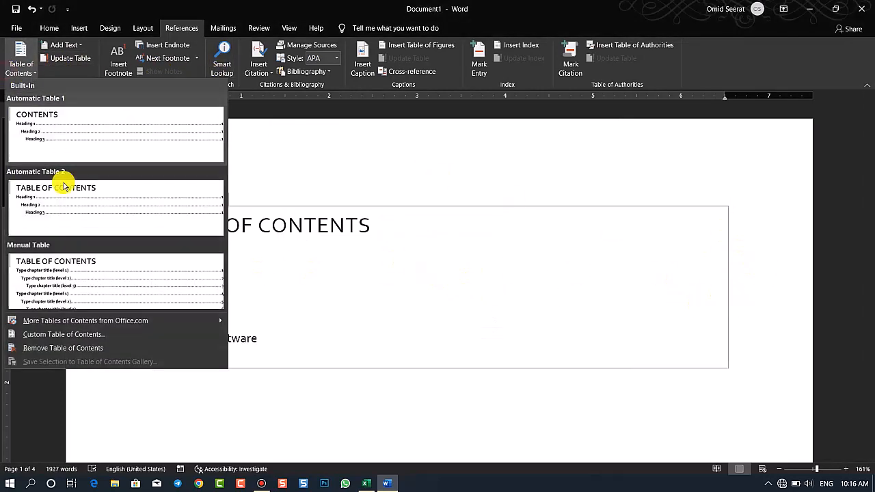
pyautogui.click(54, 334)
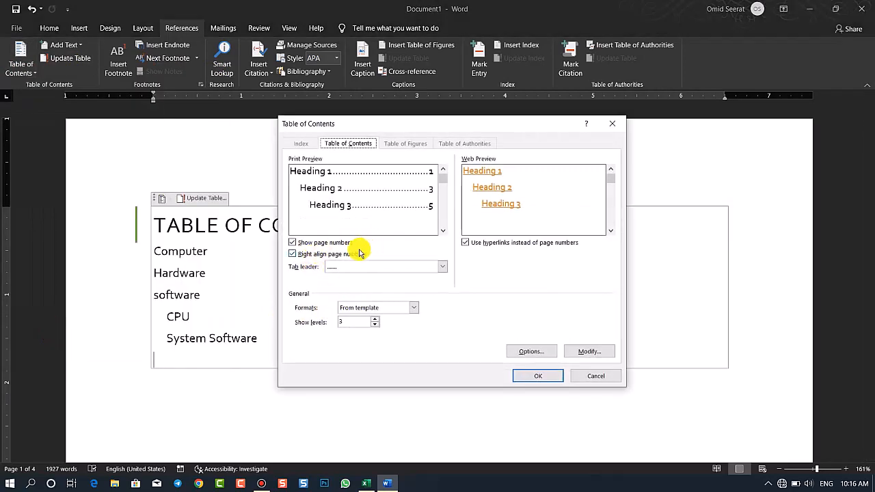
pyautogui.click(517, 375)
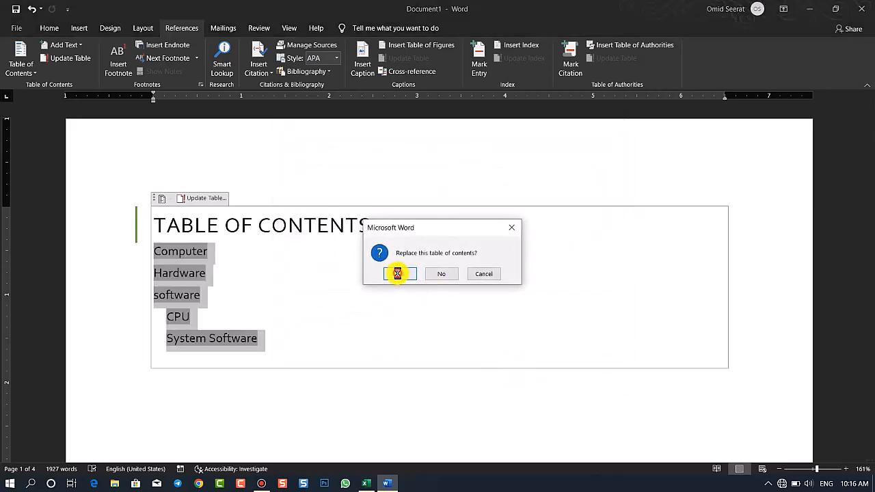
pyautogui.click(397, 273)
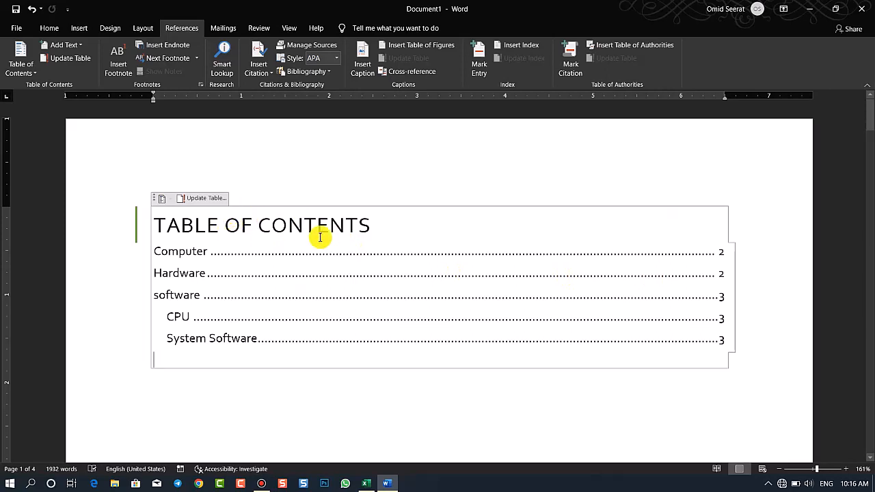
# Set the table of contents' tab leader to a solid line and replace the existing table
pyautogui.moveTo(328, 269); pyautogui.dragTo(390, 336)
pyautogui.click(20, 60)
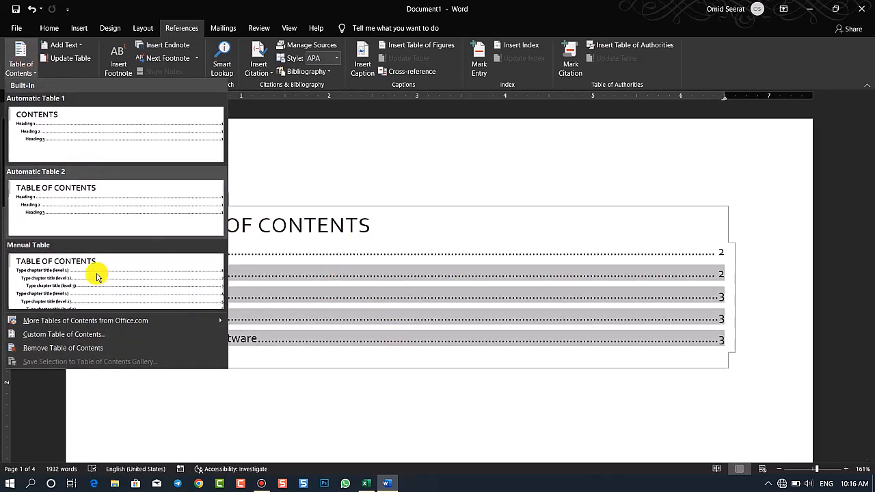
pyautogui.click(92, 335)
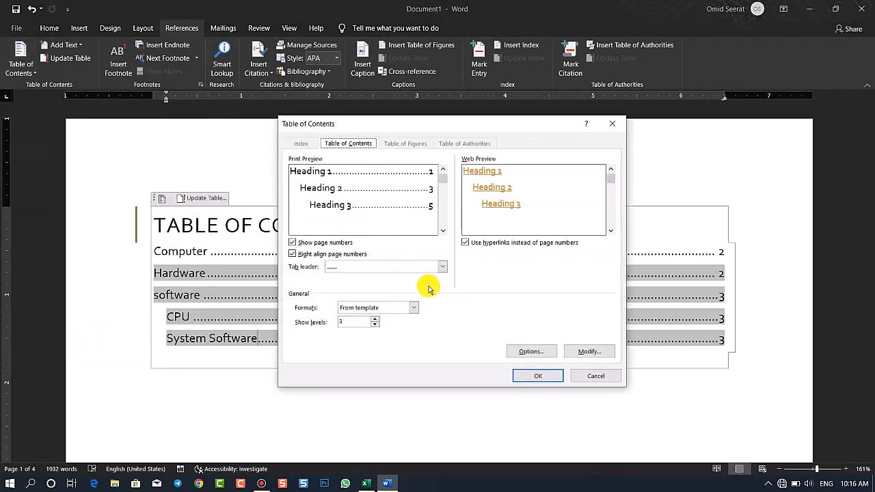
pyautogui.click(362, 267)
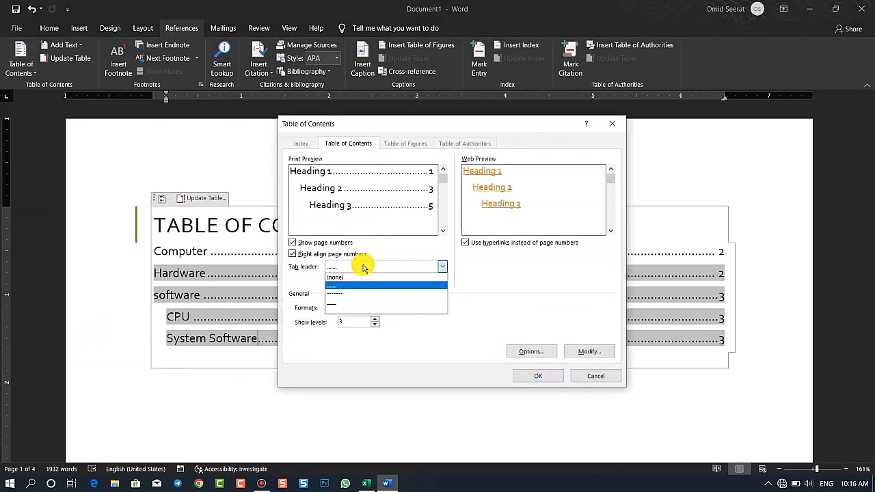
pyautogui.click(340, 303)
pyautogui.click(539, 376)
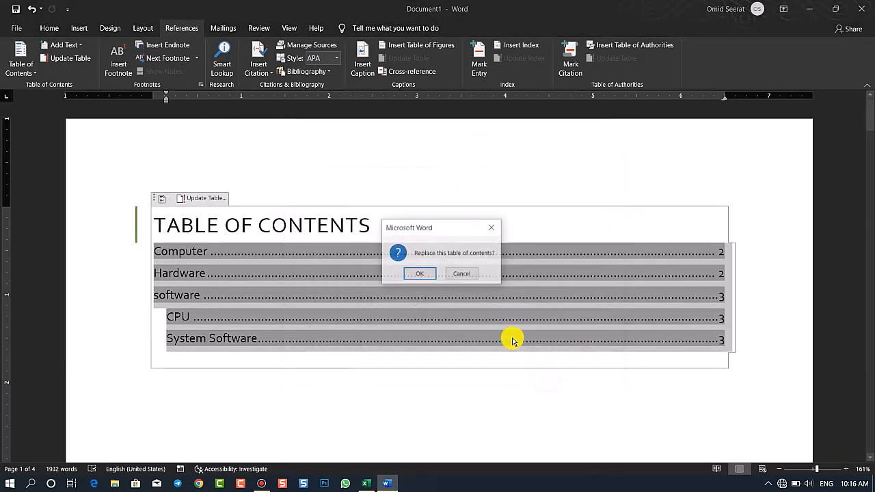
pyautogui.click(419, 274)
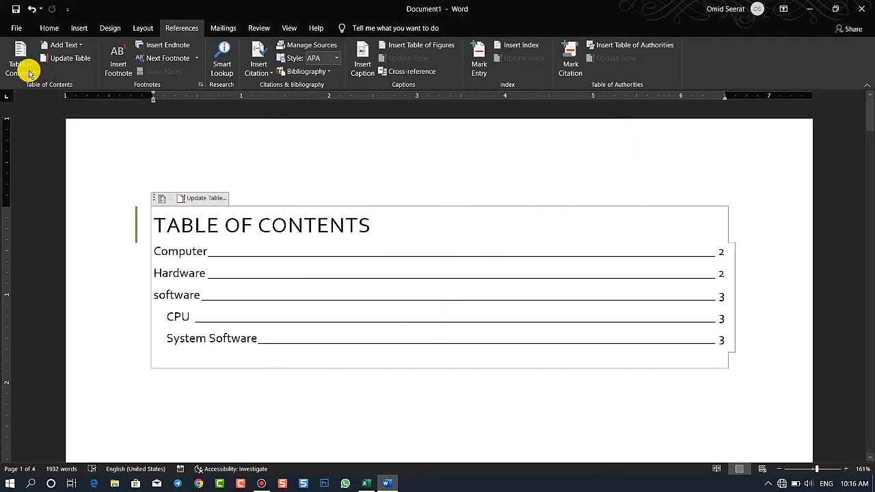
# Turn off right alignment of the page numbers and replace the existing table of contents
pyautogui.click(30, 72)
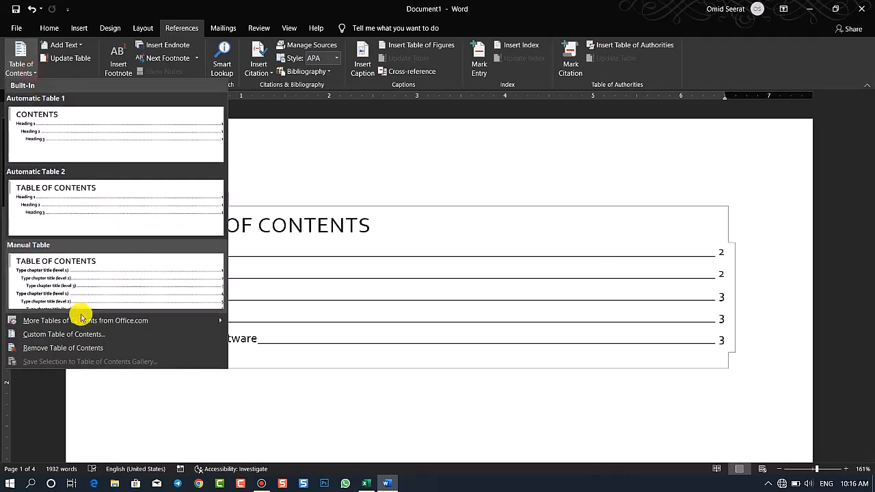
pyautogui.click(81, 333)
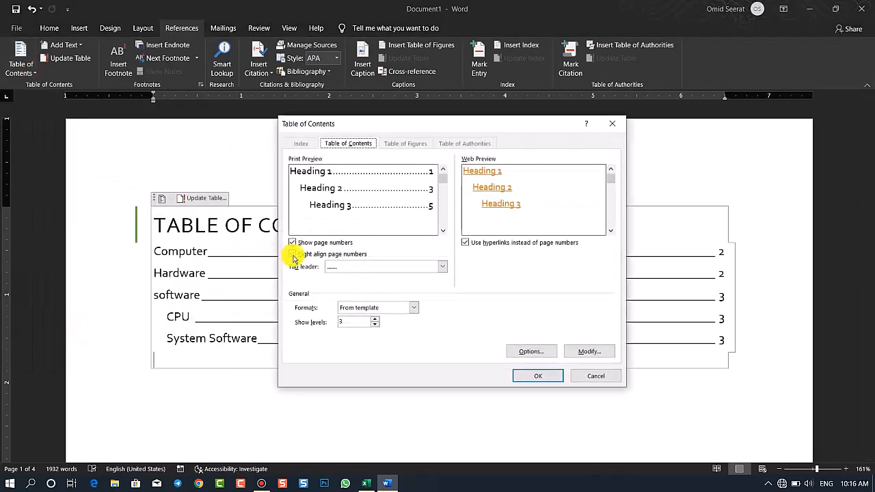
pyautogui.click(292, 254)
pyautogui.click(533, 375)
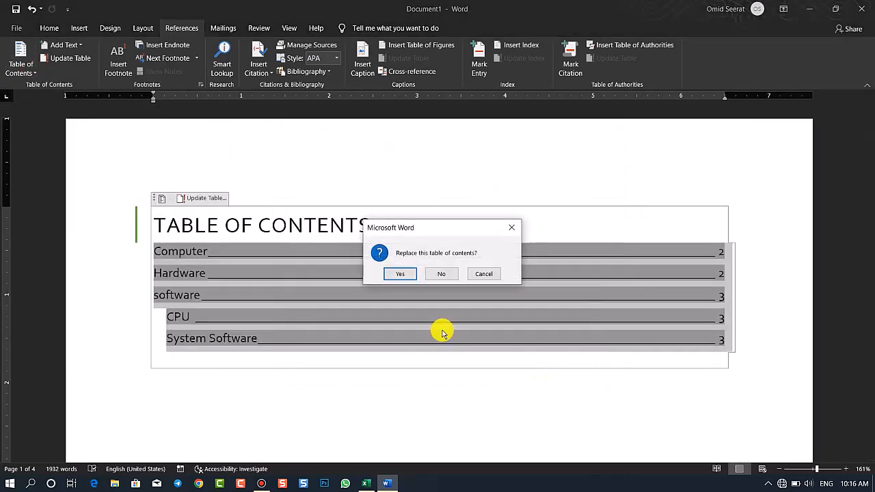
pyautogui.click(398, 274)
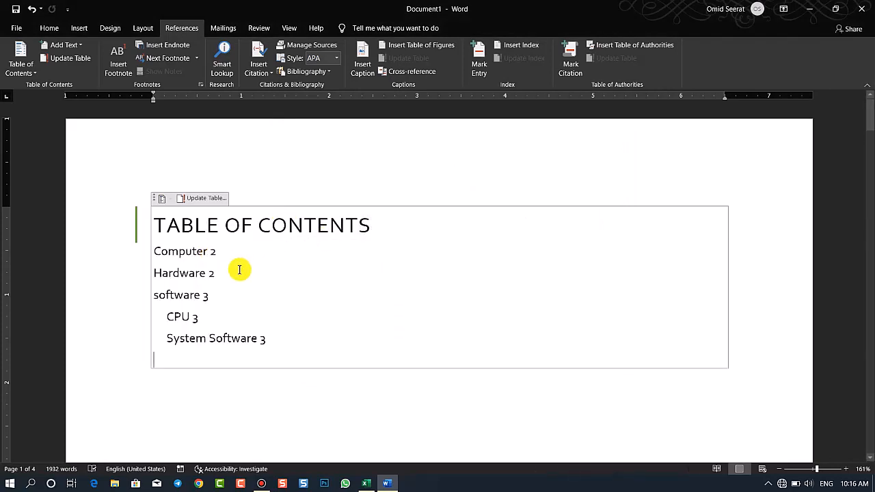
# Restore the table of contents with right-aligned page numbers, a dotted tab leader and hyperlinks, replacing the existing table
pyautogui.click(28, 63)
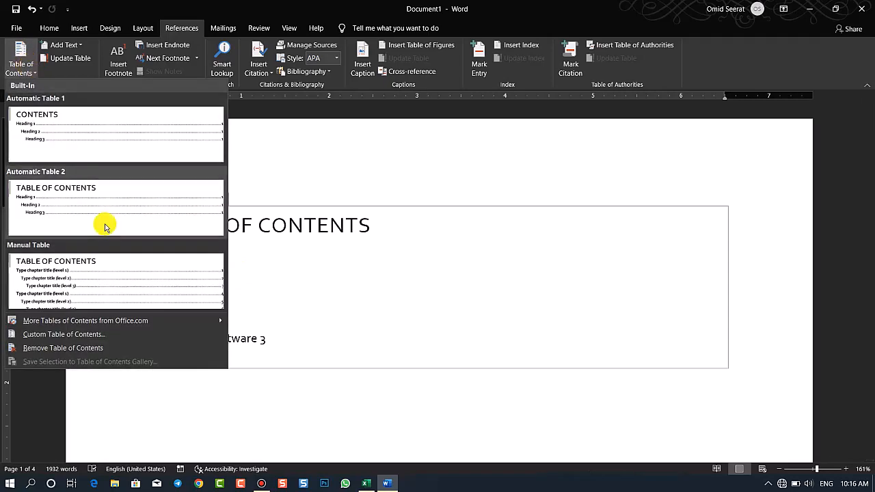
pyautogui.click(77, 335)
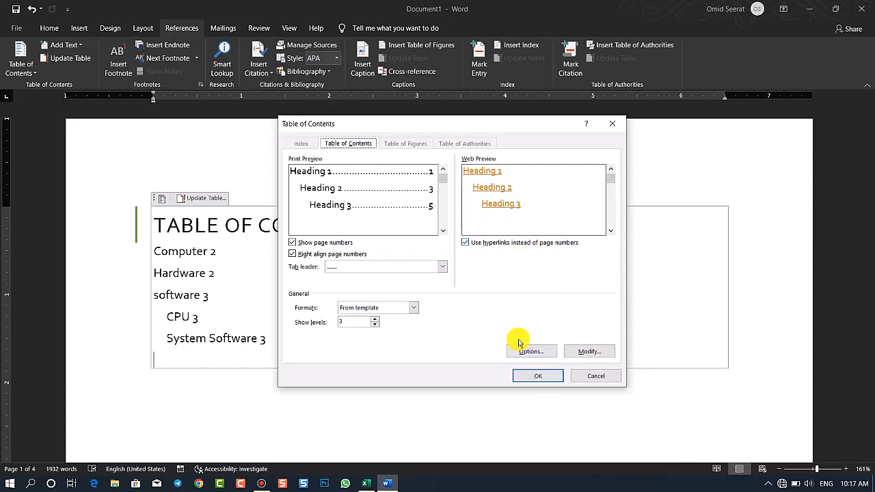
pyautogui.click(531, 375)
pyautogui.click(411, 274)
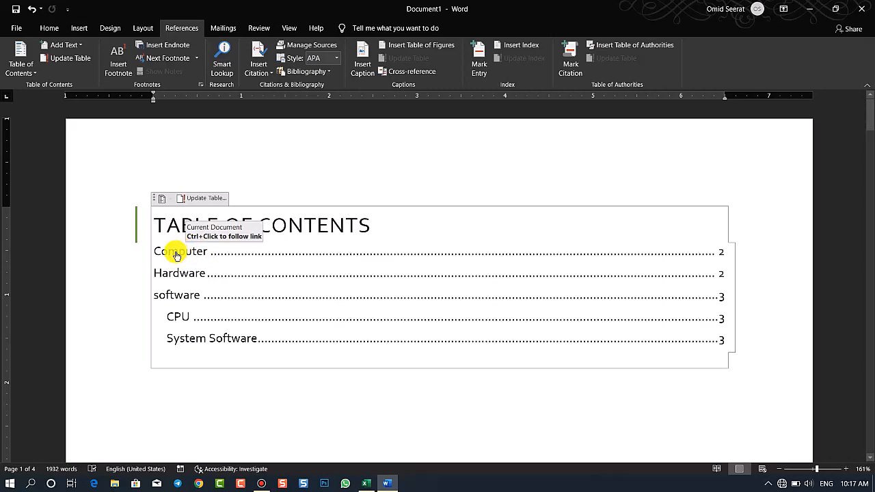
# Test the Computer and Hardware links in the table of contents, returning to the first page after each
pyautogui.keyDown('ctrl'); pyautogui.click(176, 255); pyautogui.keyUp('ctrl')
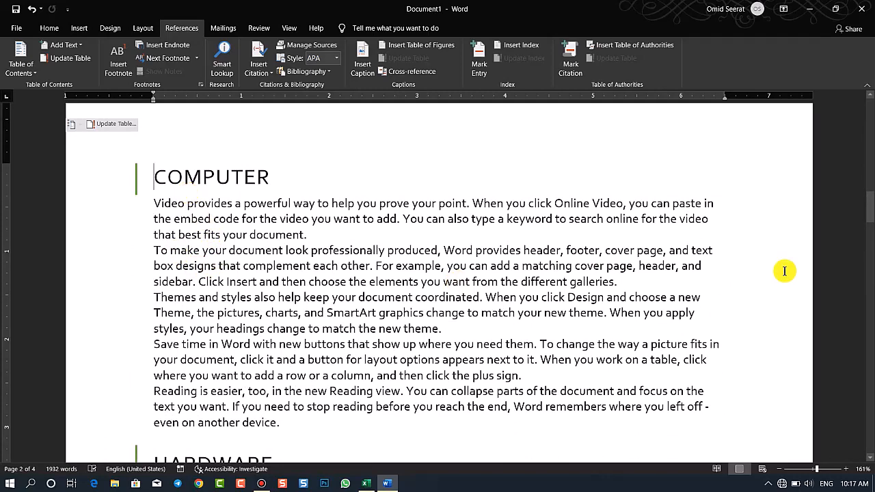
pyautogui.moveTo(869, 213); pyautogui.dragTo(868, 113)
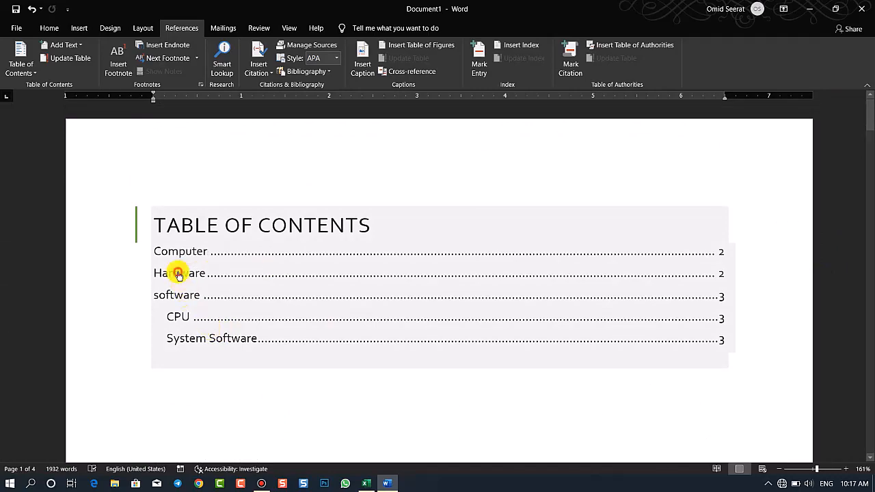
pyautogui.keyDown('ctrl'); pyautogui.click(178, 275); pyautogui.keyUp('ctrl')
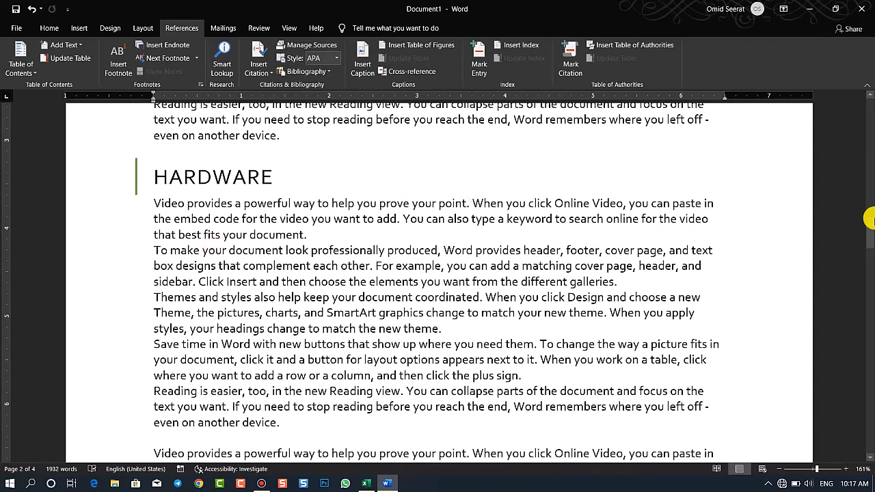
pyautogui.moveTo(869, 229); pyautogui.dragTo(866, 108)
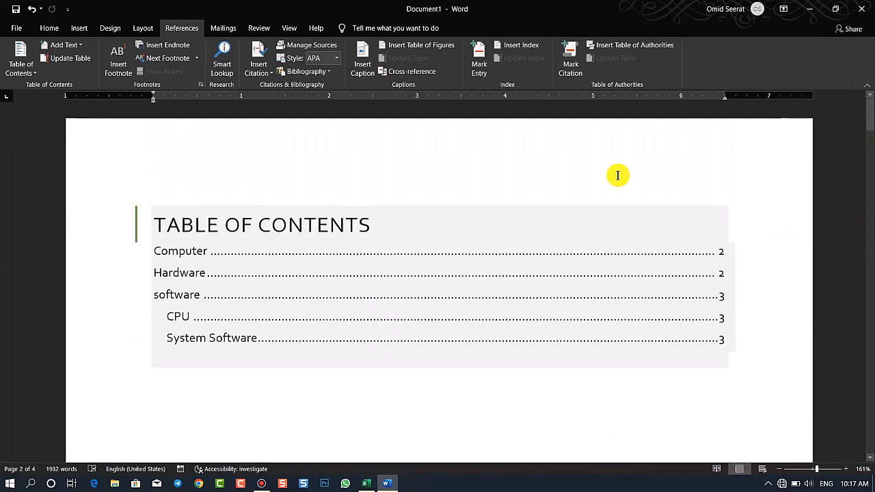
# Turn off hyperlinks for the table of contents, replace the existing table, and test the Computer entry
pyautogui.click(21, 60)
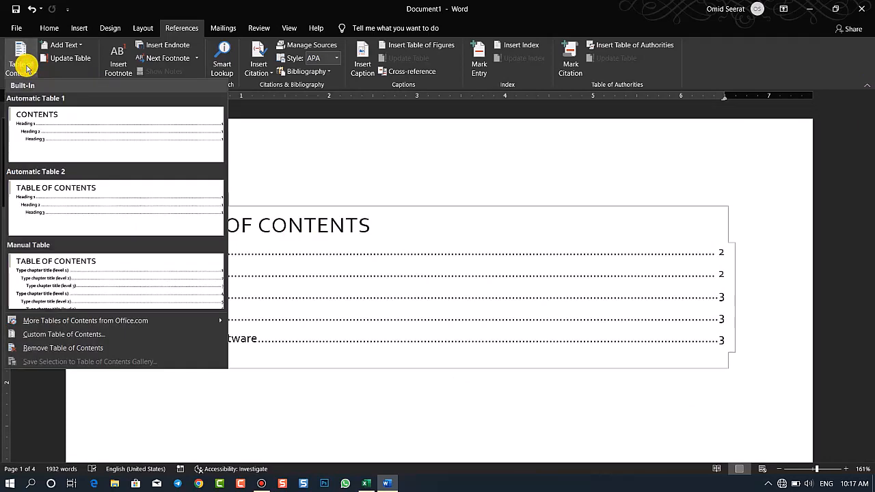
pyautogui.click(78, 334)
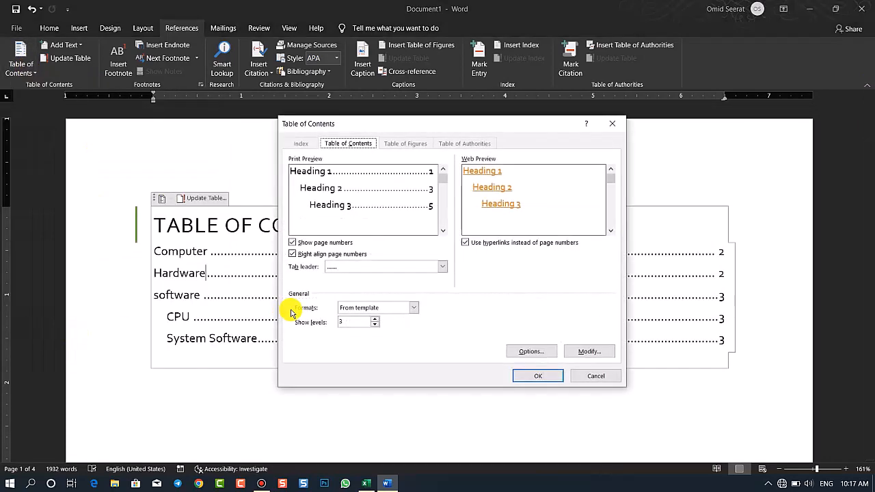
pyautogui.click(490, 246)
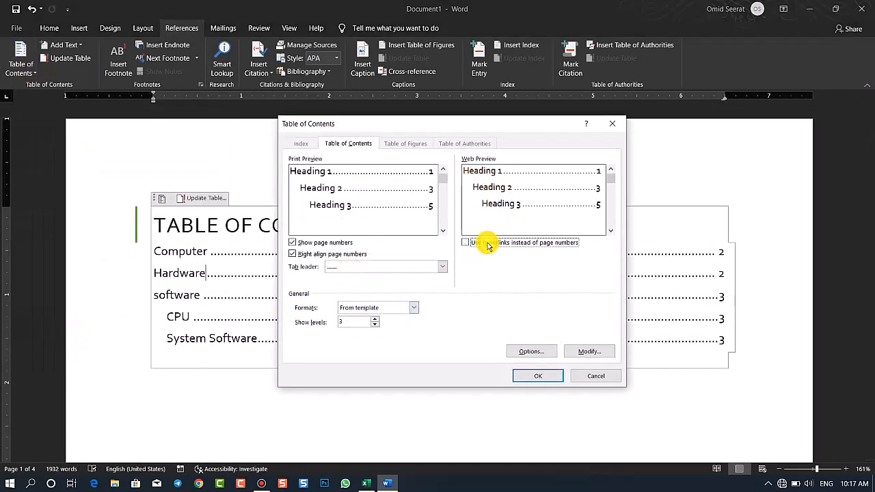
pyautogui.click(538, 377)
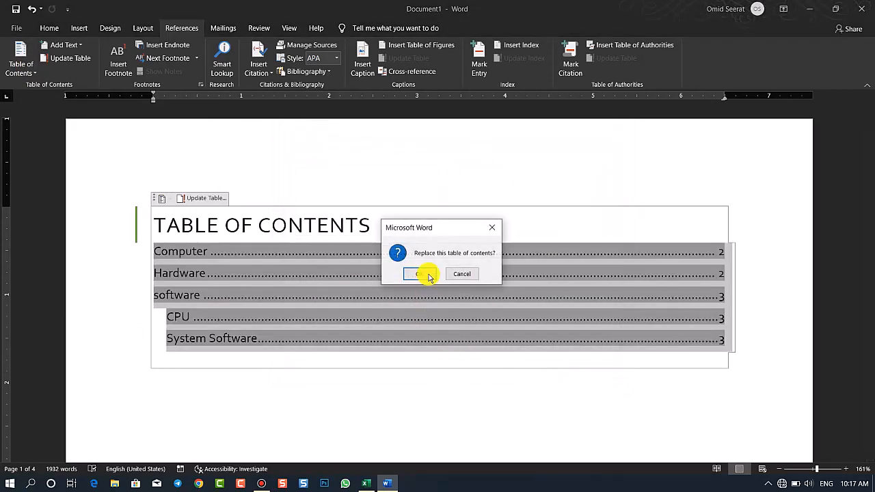
pyautogui.click(423, 272)
pyautogui.doubleClick(193, 256)
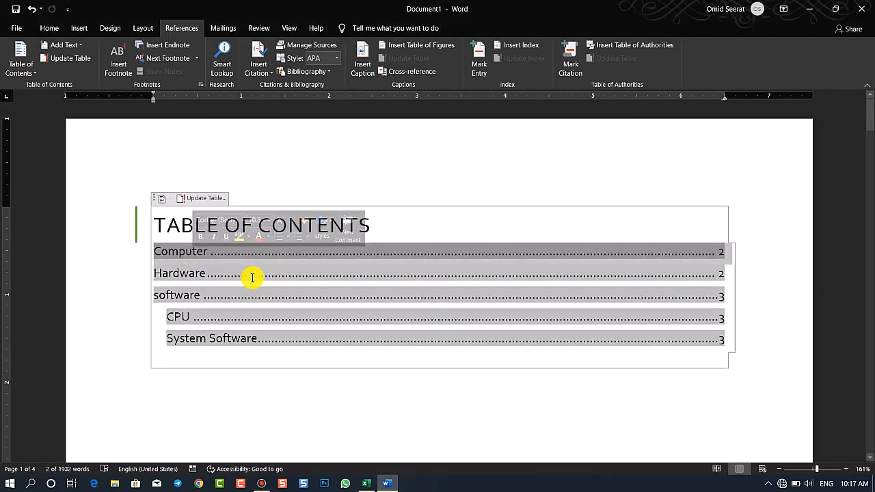
pyautogui.click(250, 275)
# Turn hyperlinks back on, apply the Classic format, and replace the existing table of contents
pyautogui.click(20, 60)
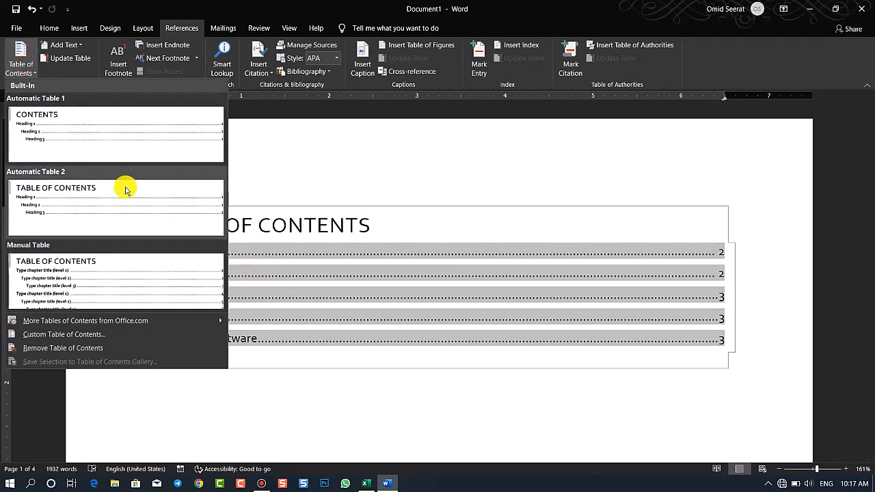
pyautogui.click(66, 333)
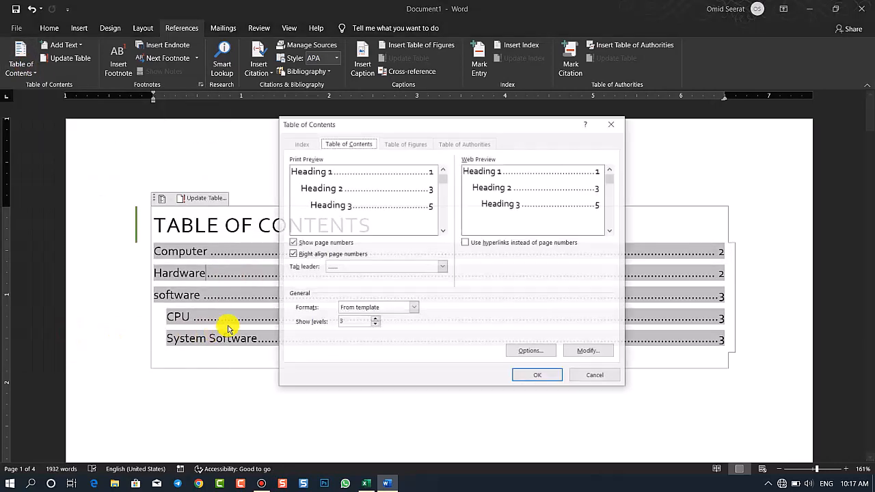
pyautogui.click(390, 306)
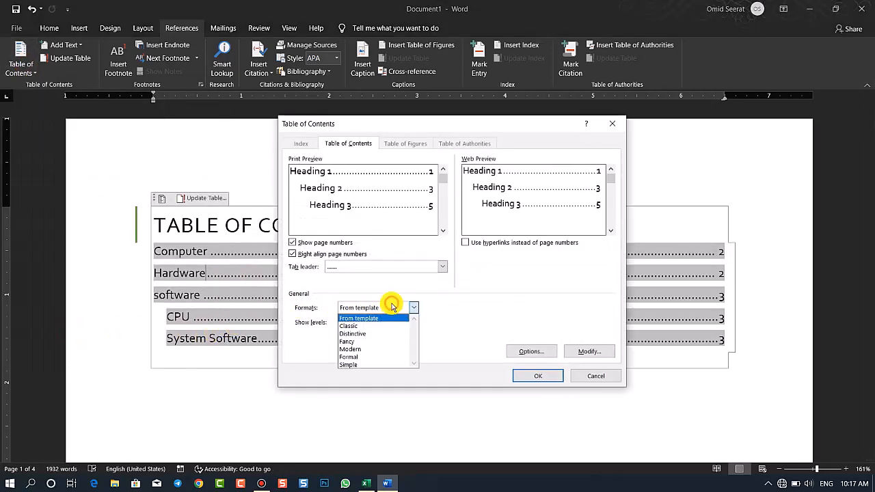
pyautogui.click(465, 242)
pyautogui.click(379, 309)
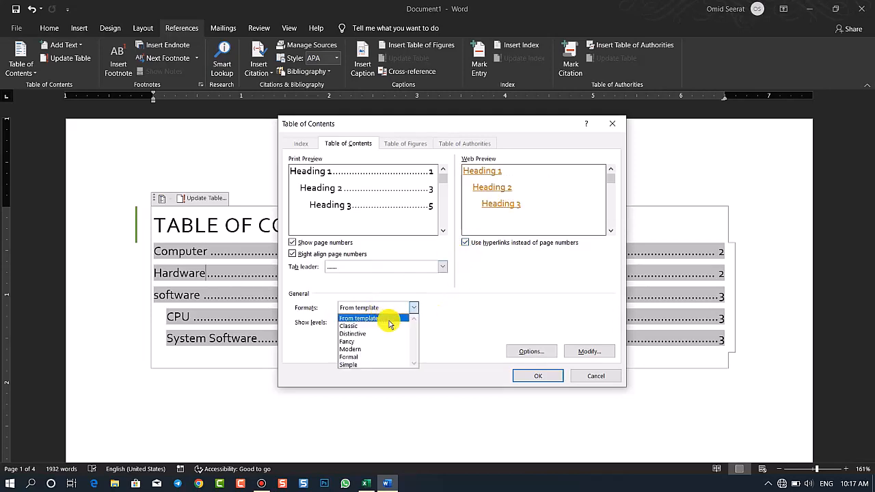
pyautogui.click(384, 326)
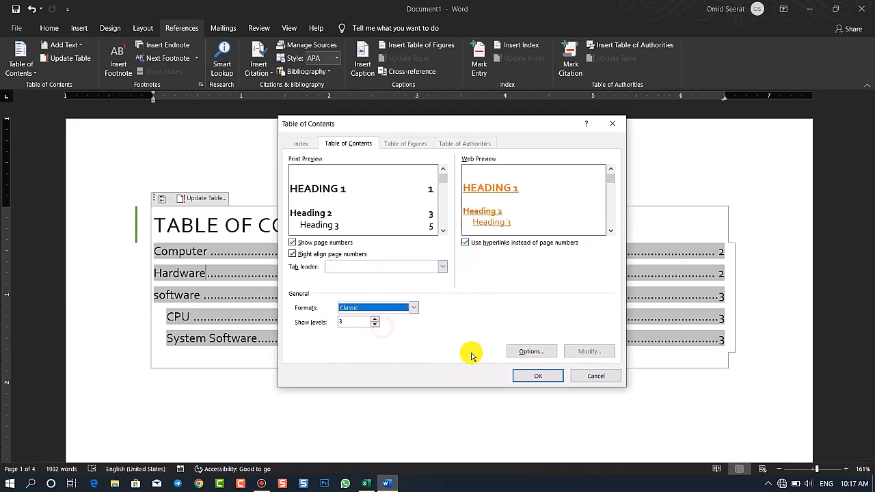
pyautogui.click(538, 377)
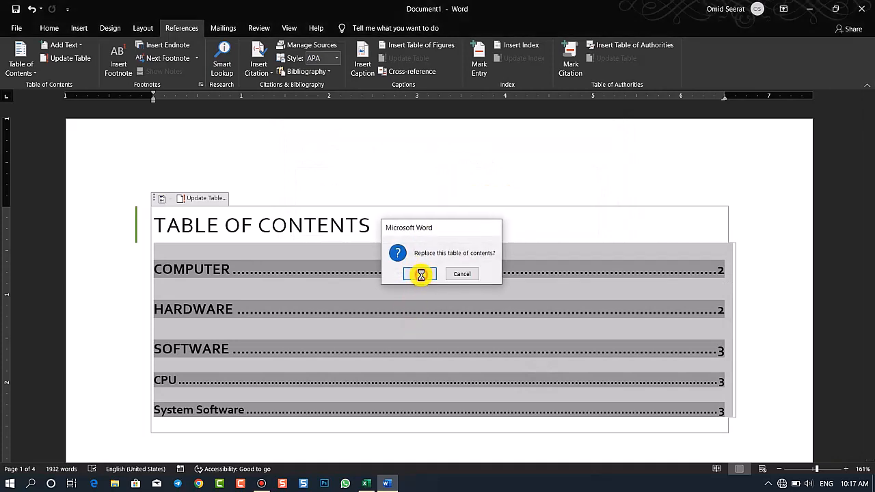
pyautogui.click(421, 274)
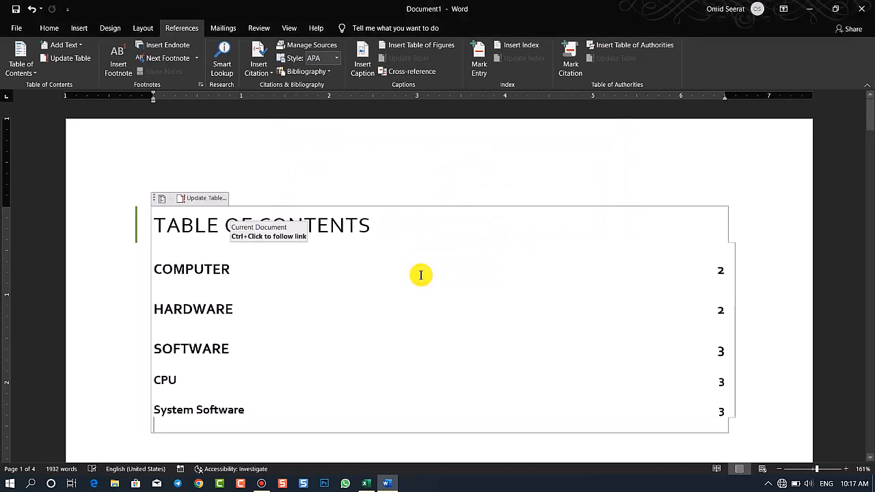
# Change the table of contents format to Fancy and replace the existing table
pyautogui.click(20, 63)
pyautogui.click(54, 335)
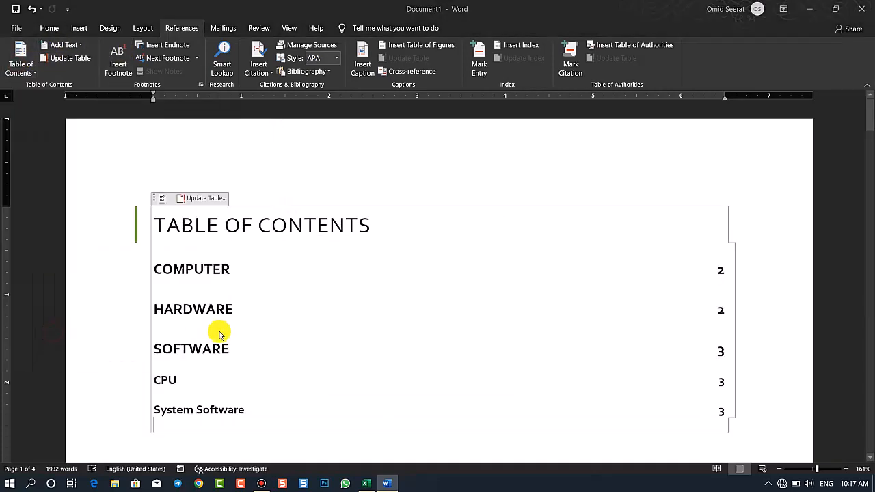
pyautogui.click(369, 307)
pyautogui.click(374, 328)
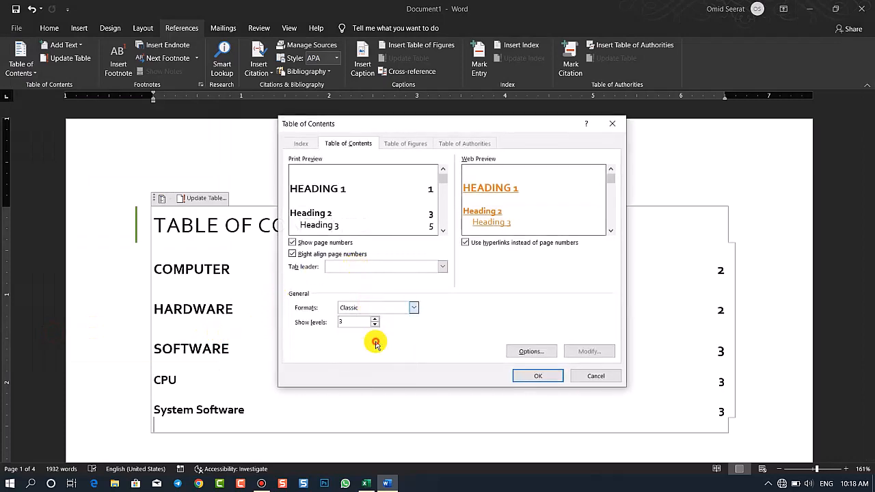
pyautogui.click(524, 376)
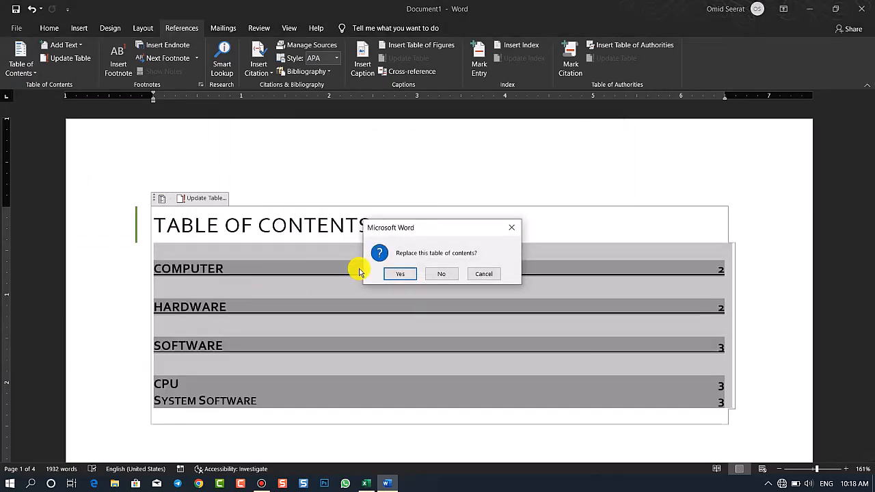
pyautogui.click(399, 276)
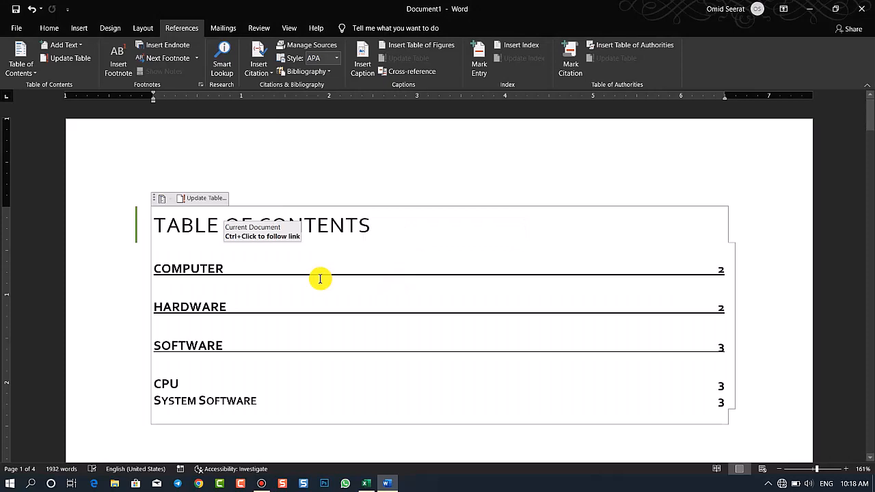
# Apply the Formal format to the table of contents and replace the existing table
pyautogui.click(21, 68)
pyautogui.click(98, 335)
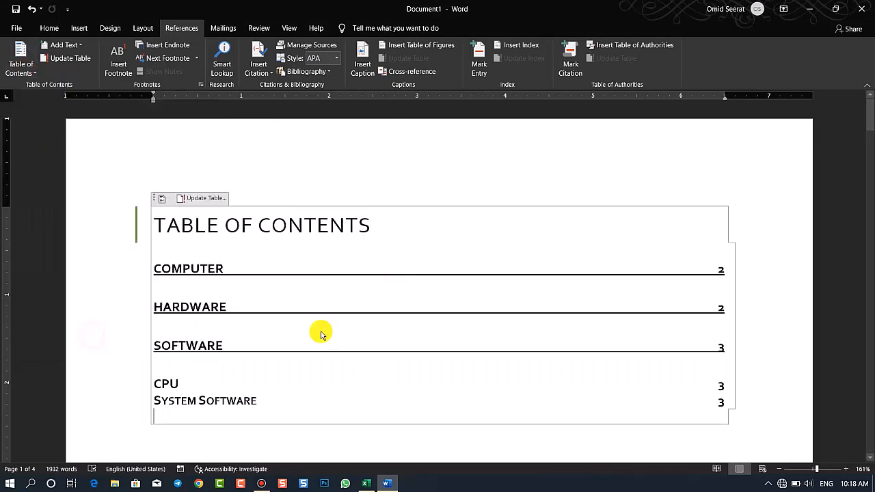
pyautogui.click(377, 308)
pyautogui.click(372, 357)
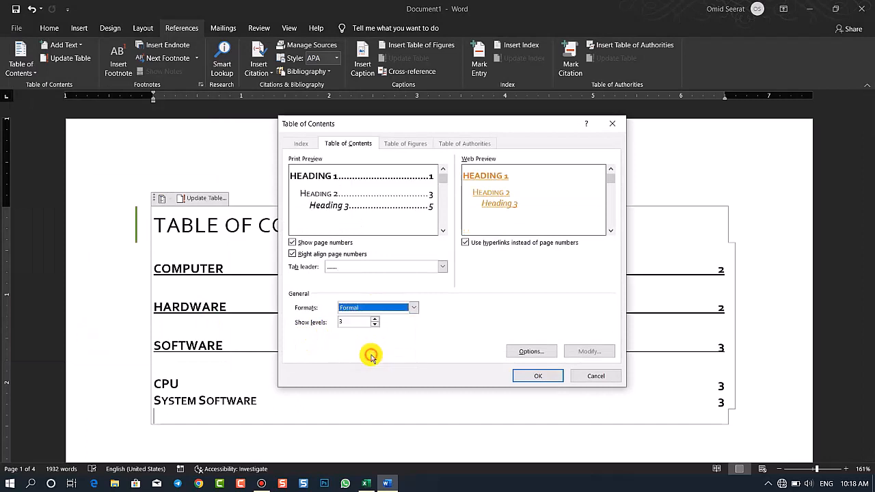
pyautogui.click(530, 375)
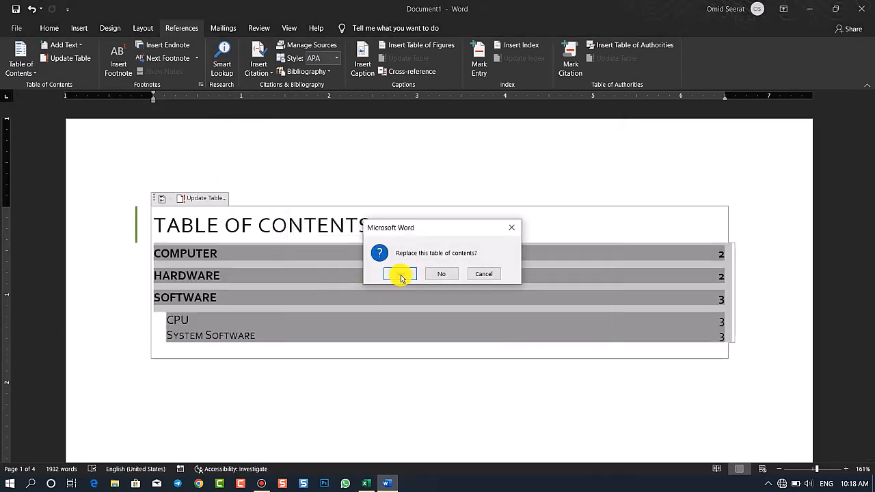
pyautogui.click(398, 273)
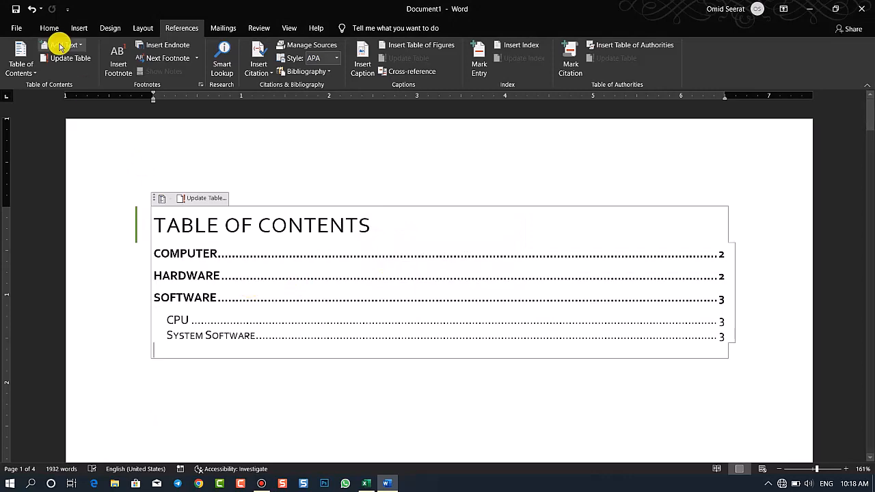
# Limit the Formal table of contents to 2 heading levels and replace the existing table
pyautogui.click(24, 68)
pyautogui.click(65, 333)
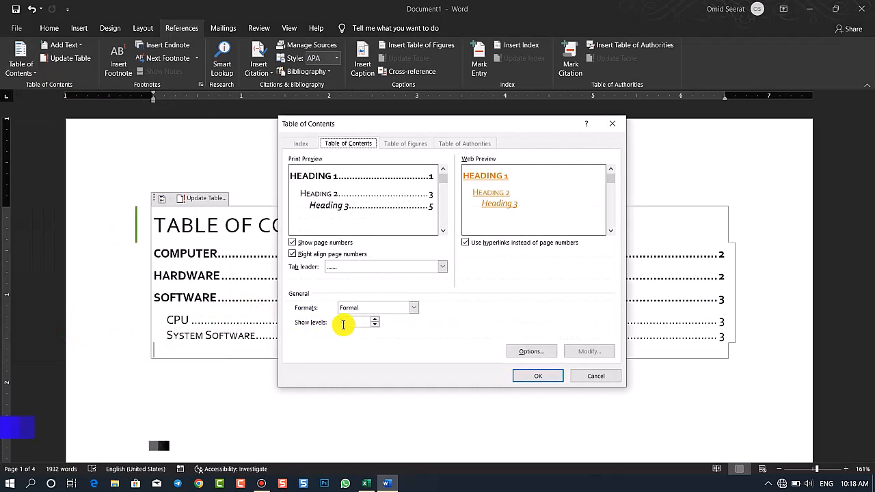
pyautogui.doubleClick(354, 321)
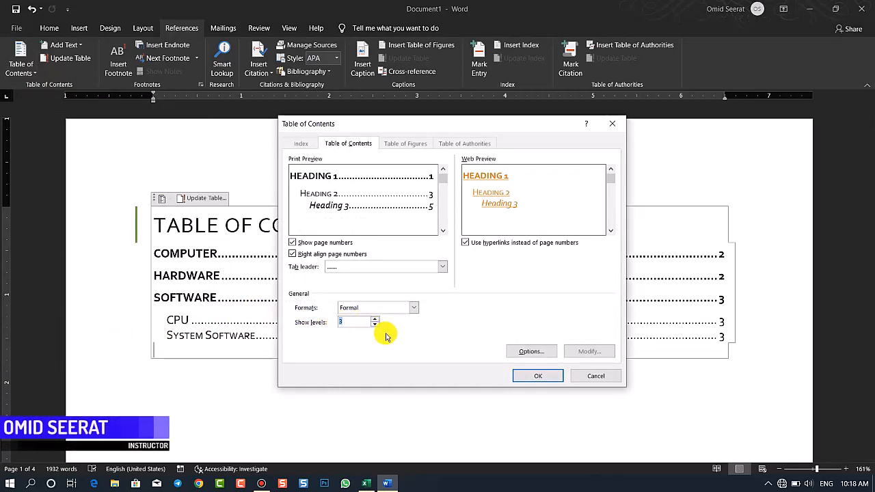
pyautogui.click(537, 379)
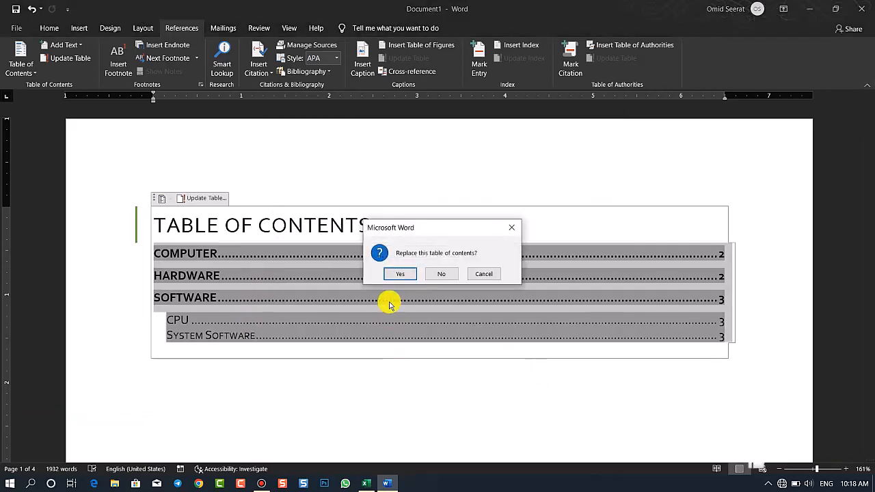
pyautogui.click(394, 279)
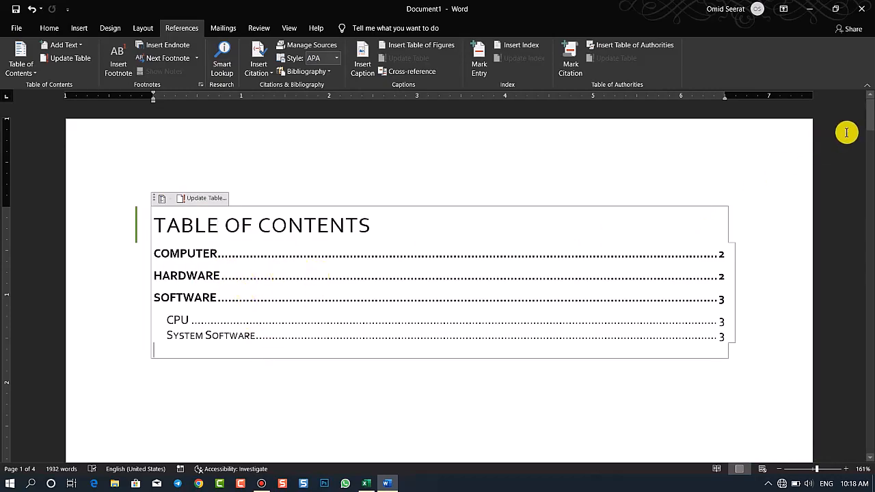
# Add a "mouse" line above the "Themes and styles" paragraph at the start of page 4 and style it as Heading 3
pyautogui.moveTo(869, 120); pyautogui.dragTo(871, 379)
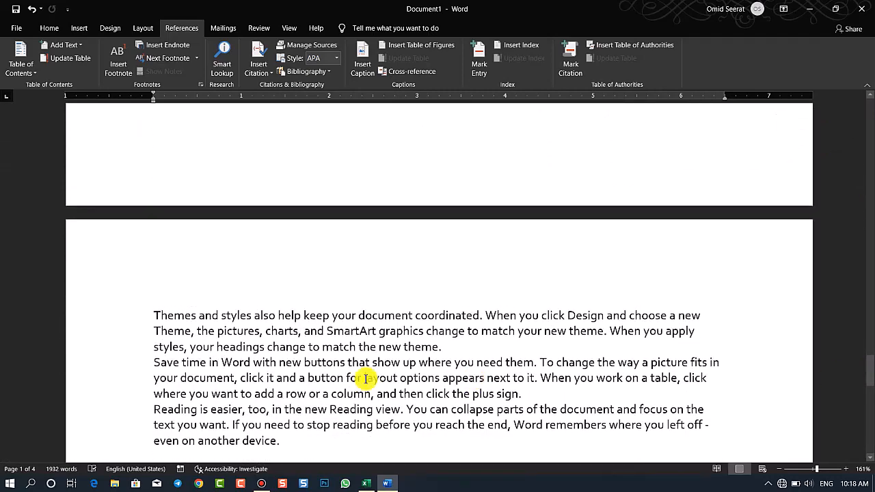
pyautogui.click(157, 315)
pyautogui.press('Up')
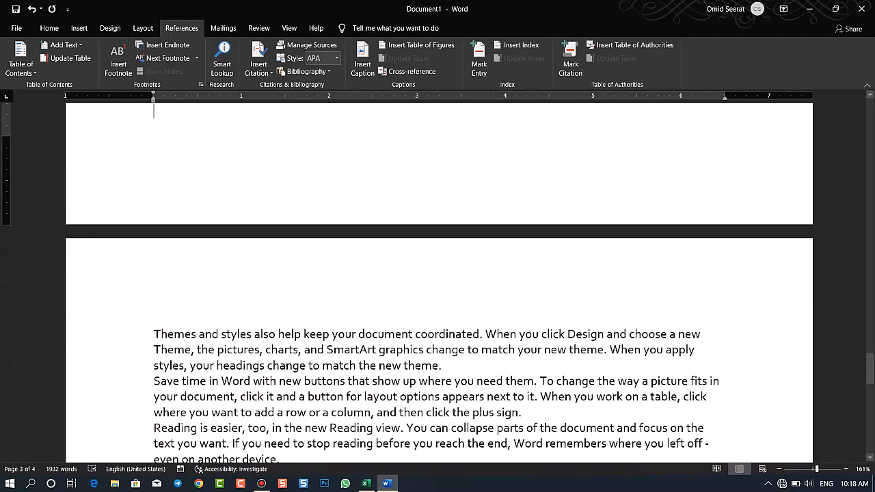
pyautogui.press('Return')
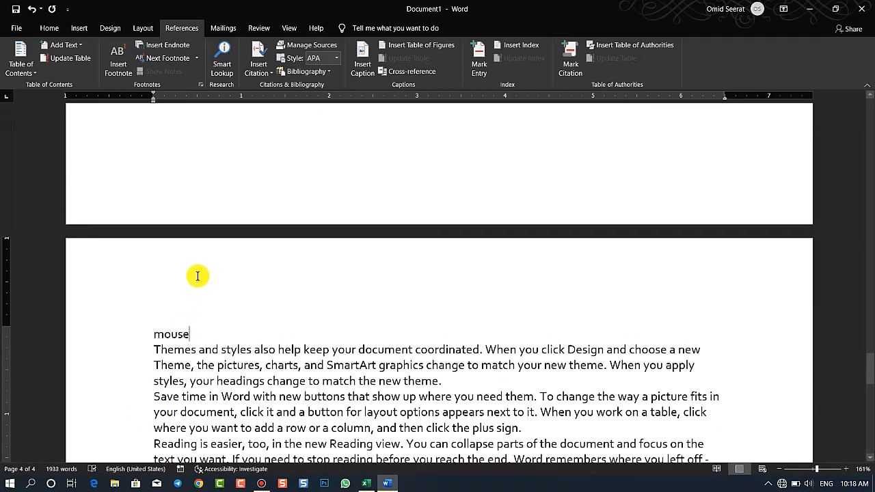
pyautogui.click(57, 28)
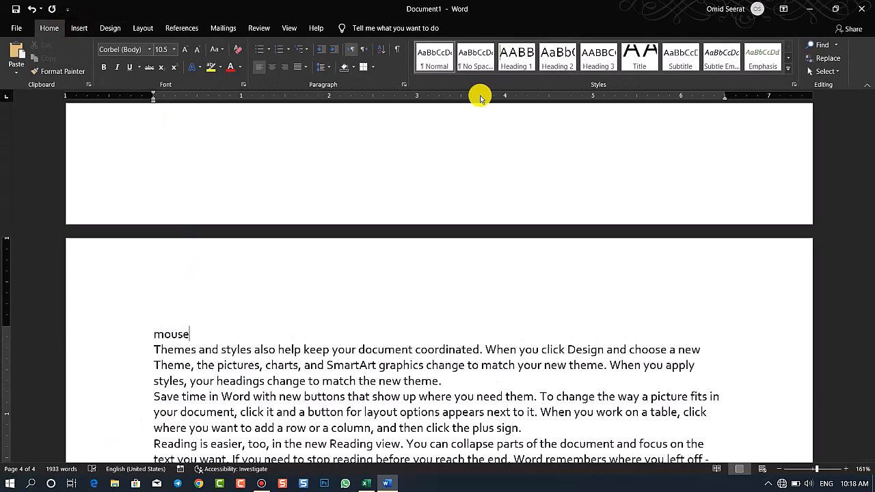
pyautogui.click(603, 59)
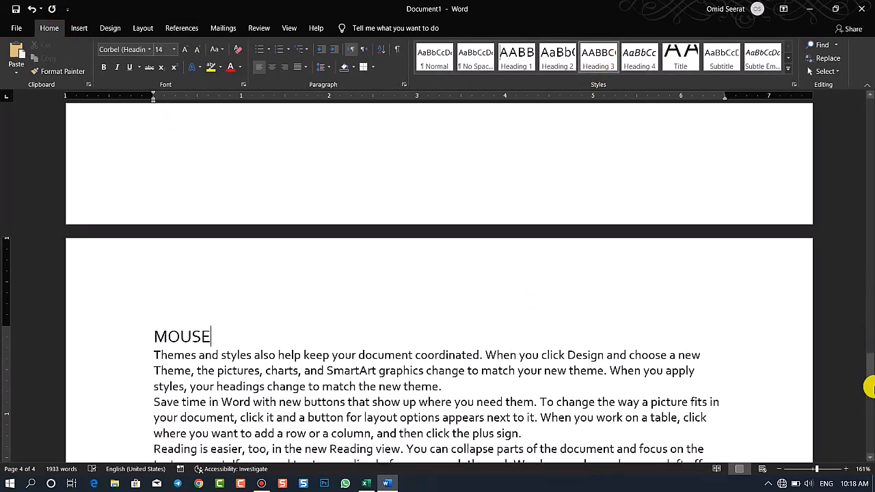
# Add an "HDD" line above the "Video provides" paragraph on page 4 and style it as Heading 4
pyautogui.moveTo(867, 375); pyautogui.dragTo(866, 399)
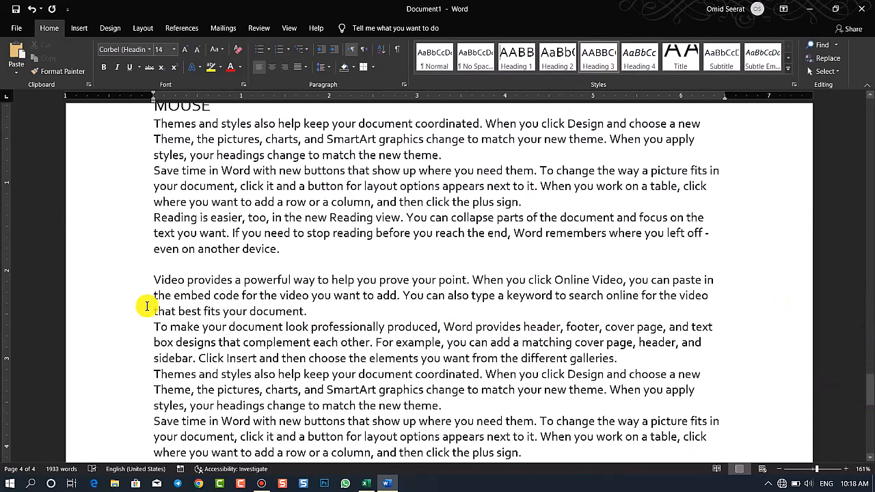
pyautogui.click(153, 279)
pyautogui.press('Return')
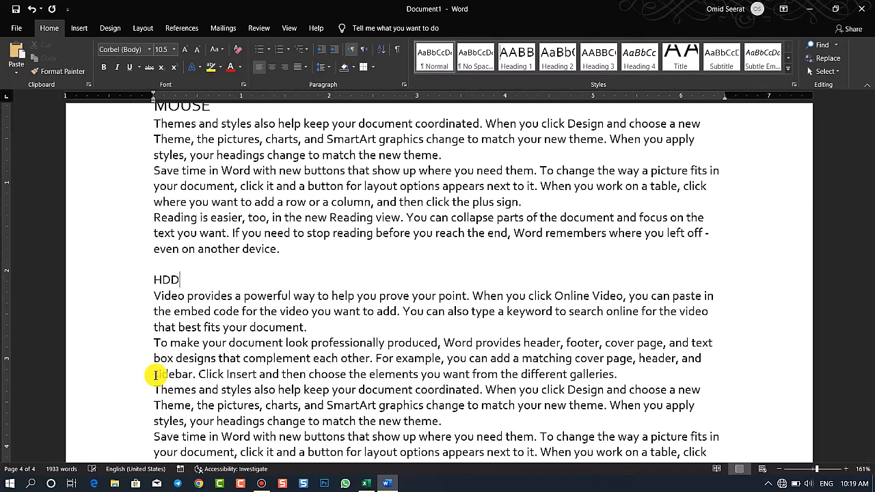
pyautogui.click(638, 59)
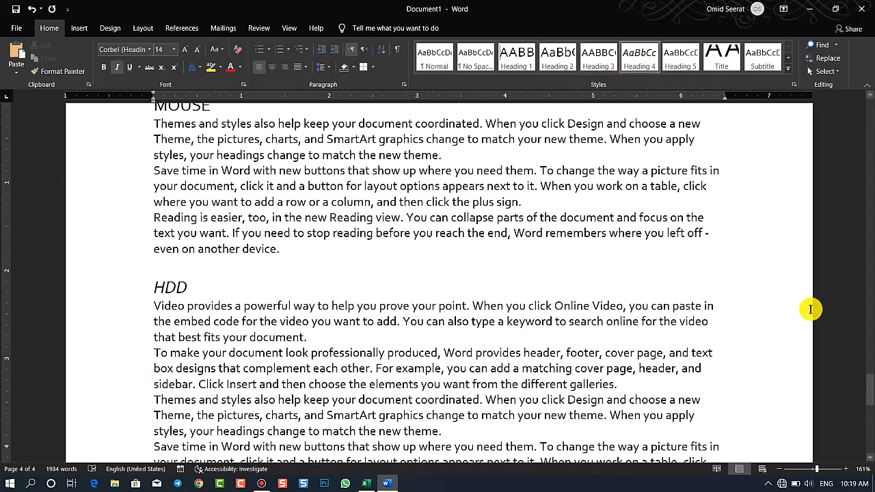
# Update the entire table of contents on page 1
pyautogui.moveTo(873, 128); pyautogui.dragTo(862, 106)
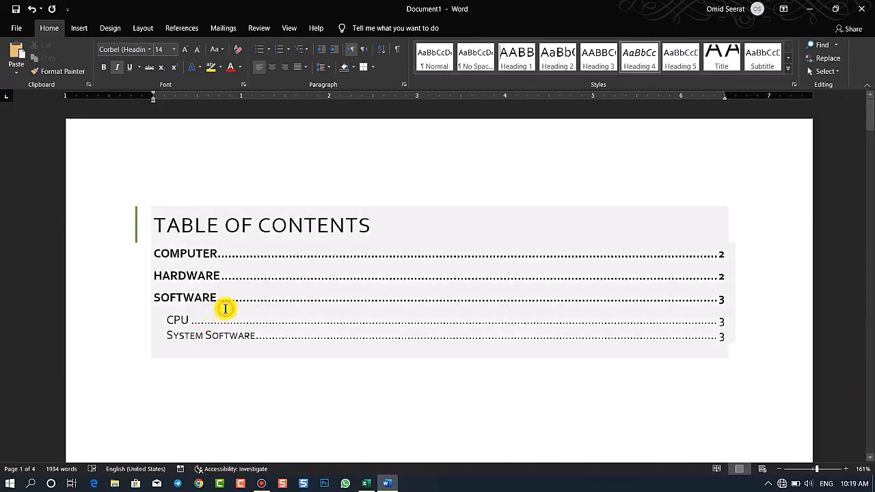
pyautogui.click(225, 309)
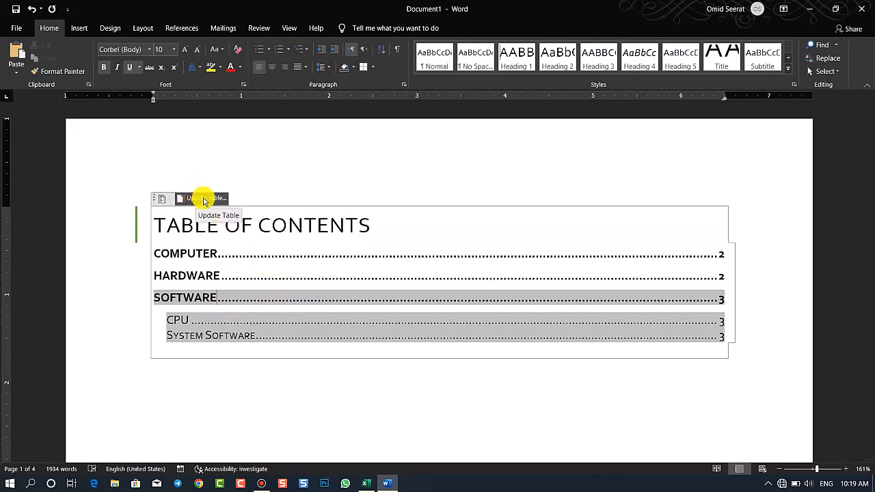
pyautogui.click(180, 27)
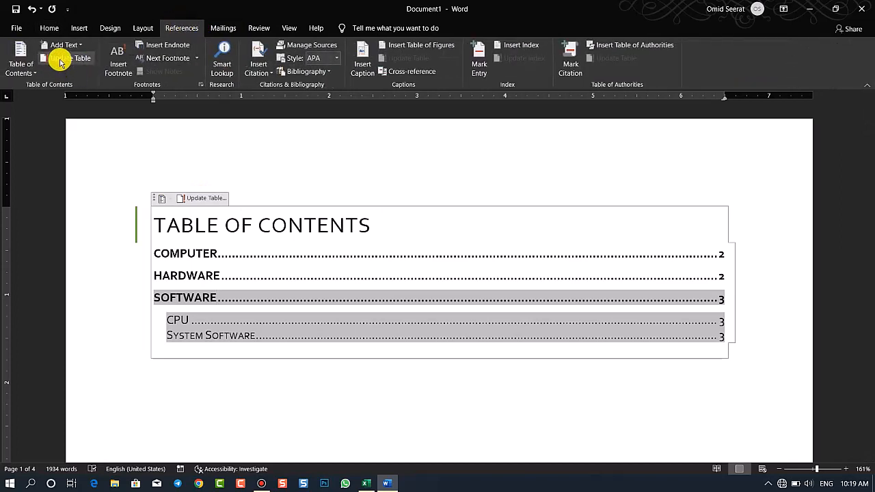
pyautogui.click(60, 62)
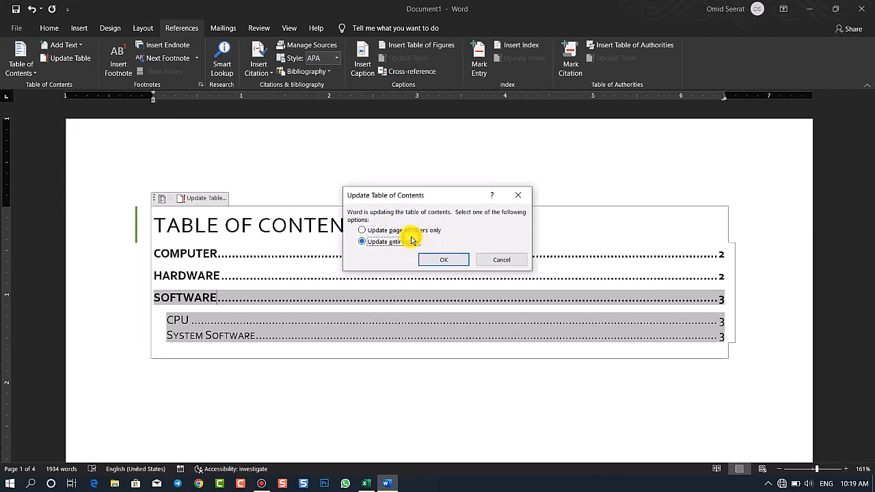
pyautogui.click(440, 261)
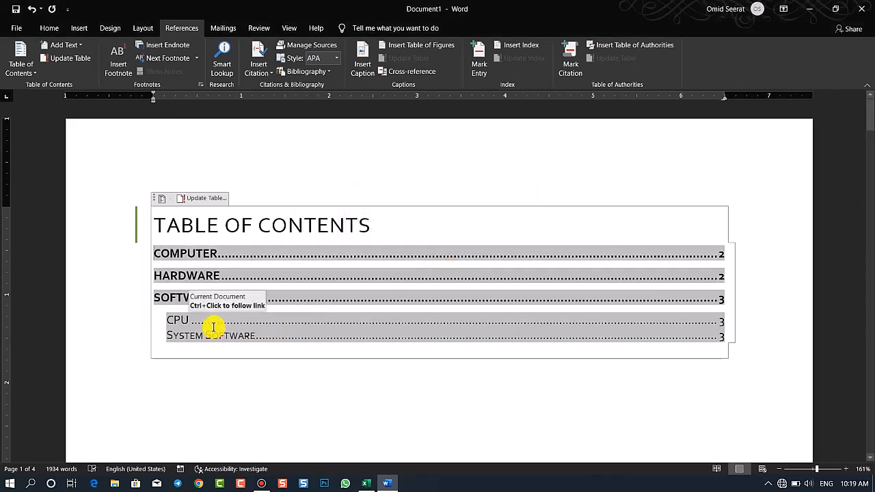
# Set the Formal table of contents to show 3 heading levels and replace the existing table
pyautogui.click(29, 68)
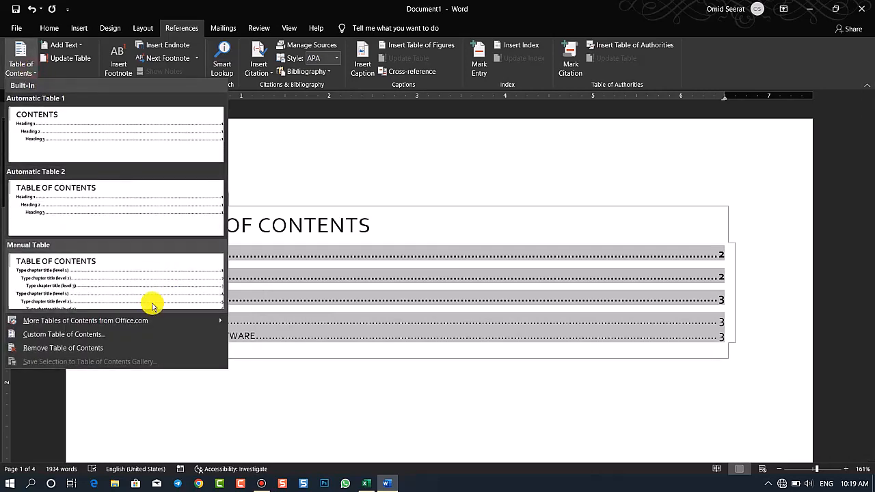
pyautogui.click(117, 333)
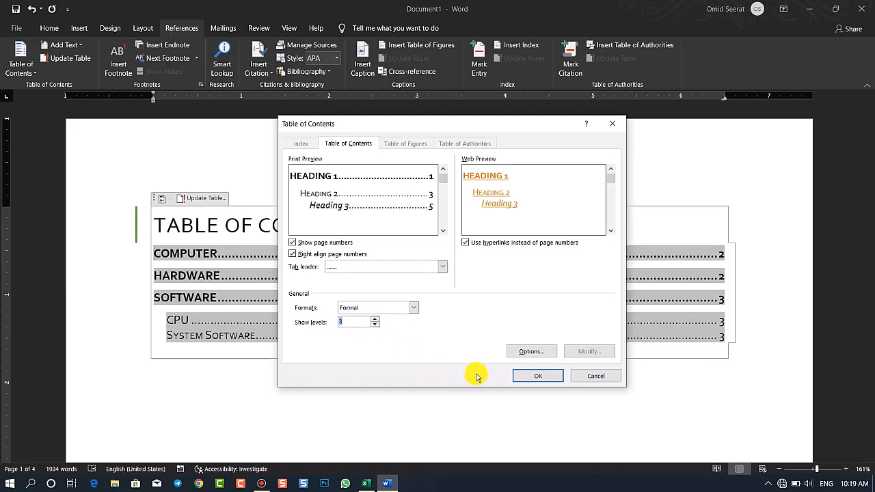
pyautogui.click(529, 376)
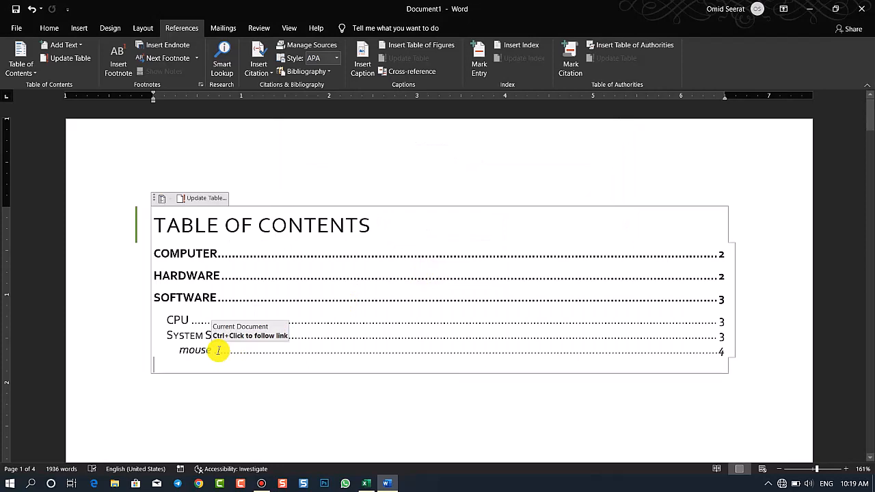
# Extend the Formal table of contents to 4 heading levels and replace the existing table
pyautogui.rightClick(218, 351)
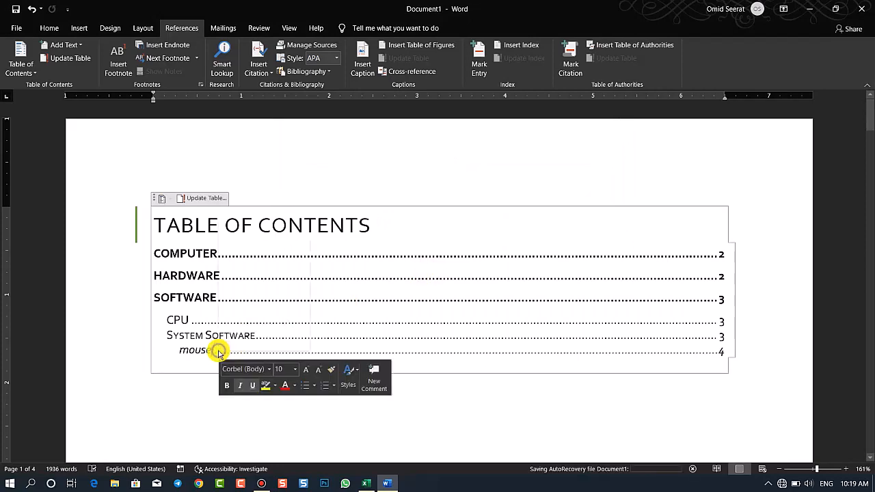
pyautogui.click(31, 77)
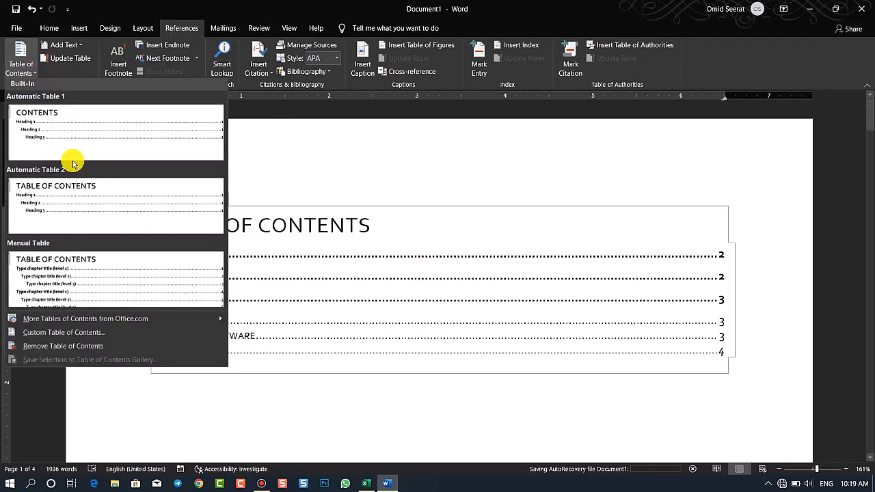
pyautogui.click(78, 332)
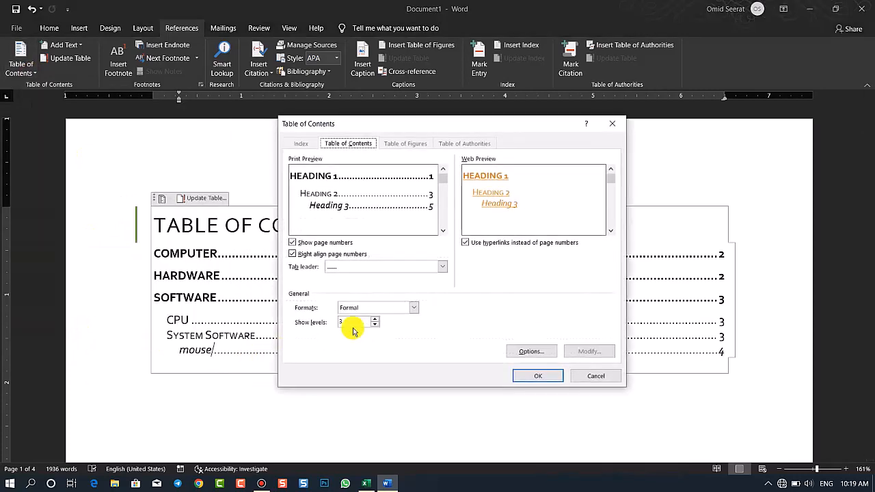
pyautogui.click(529, 378)
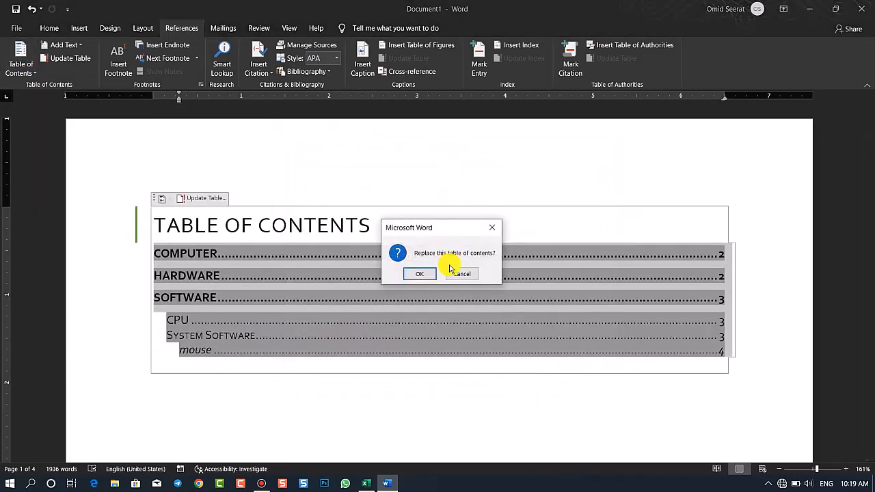
pyautogui.click(420, 274)
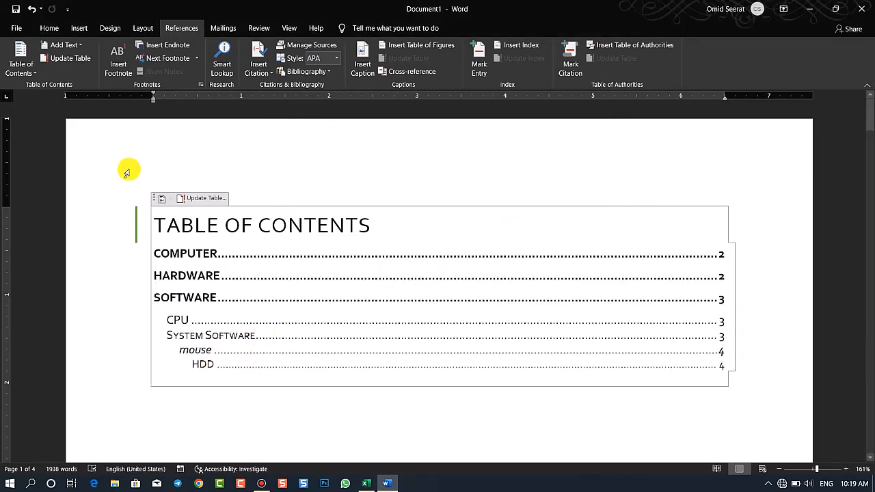
# Regenerate the table of contents with the same custom settings, Formal format and 4 levels, replacing the existing one
pyautogui.click(31, 72)
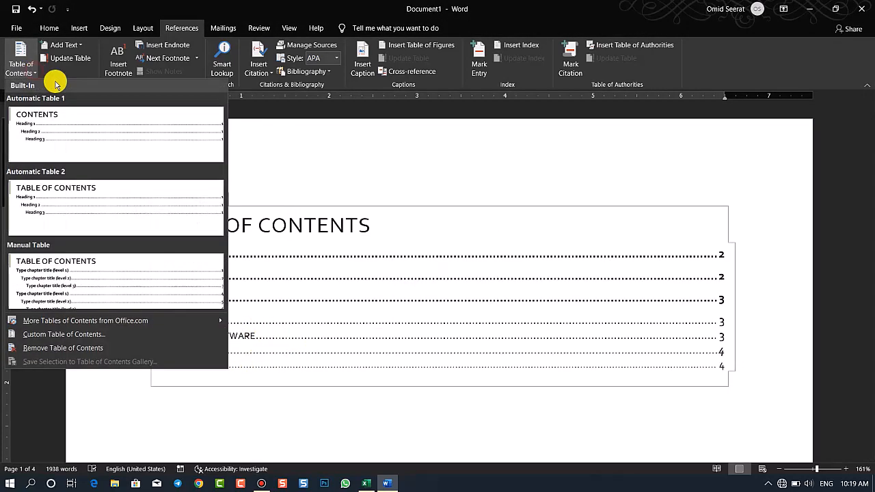
pyautogui.click(102, 334)
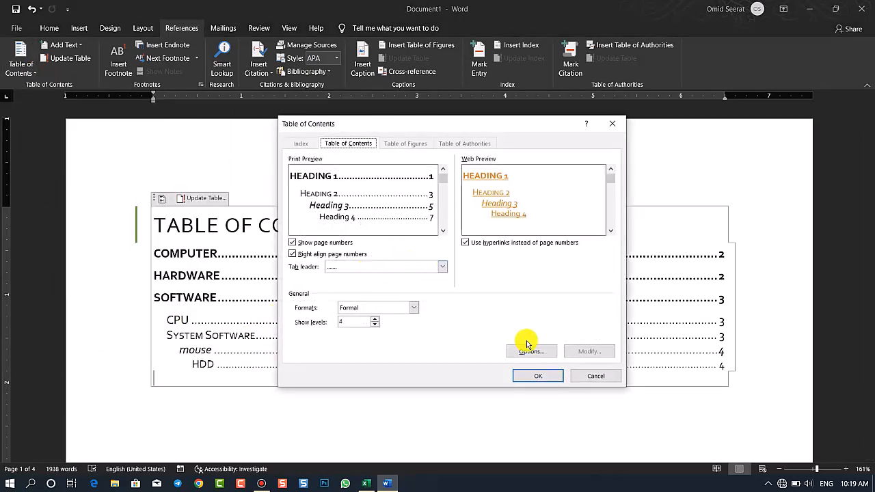
pyautogui.click(548, 378)
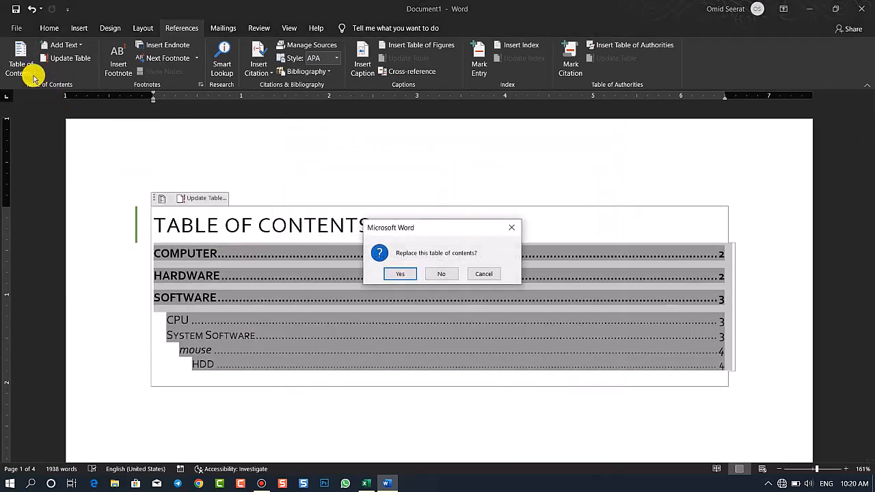
pyautogui.click(407, 273)
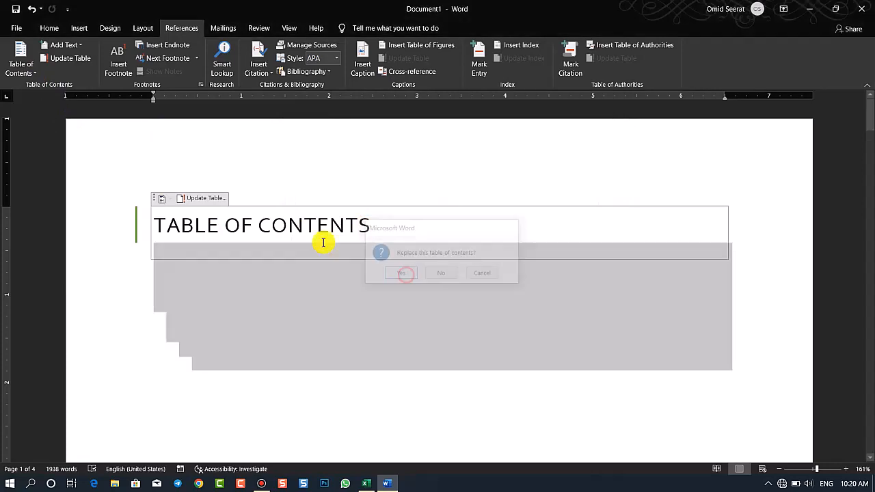
# Remove the table of contents from the document and undo the removal
pyautogui.click(32, 73)
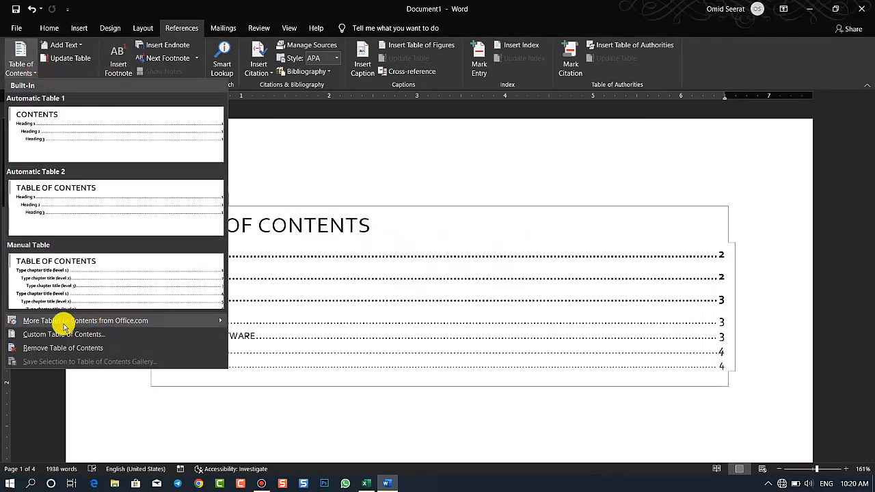
pyautogui.click(63, 349)
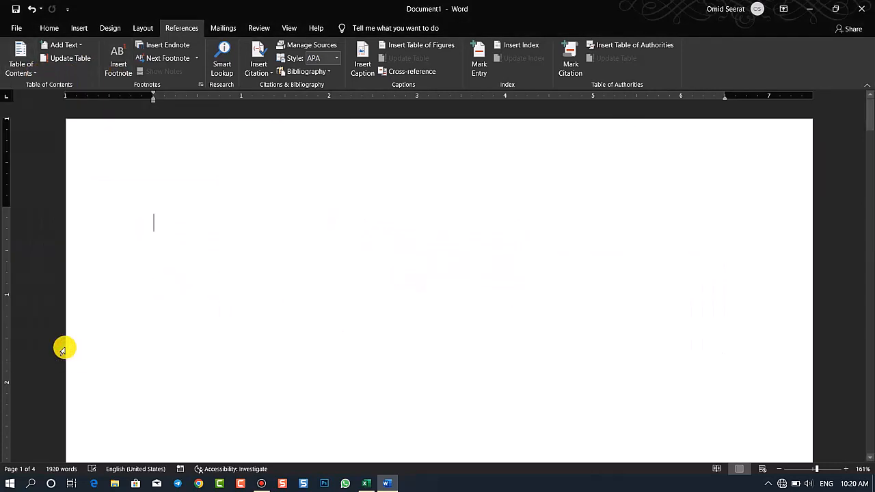
pyautogui.hotkey('ctrl', 'z')
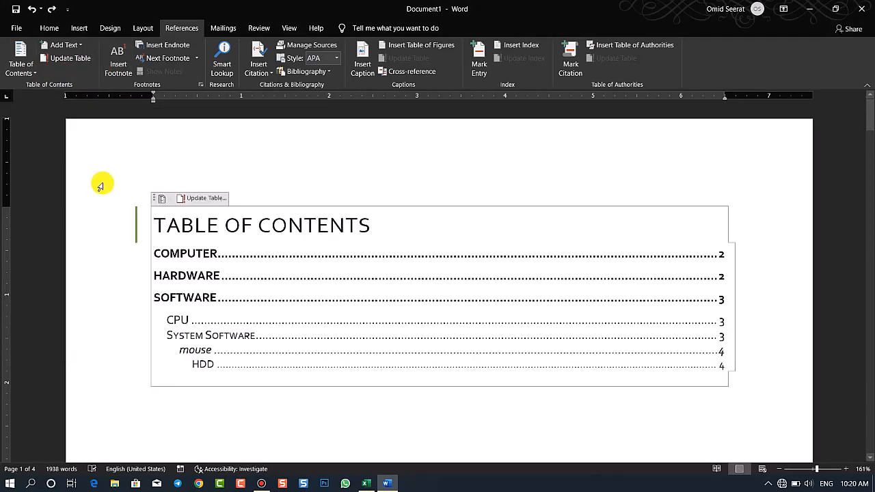
pyautogui.click(75, 47)
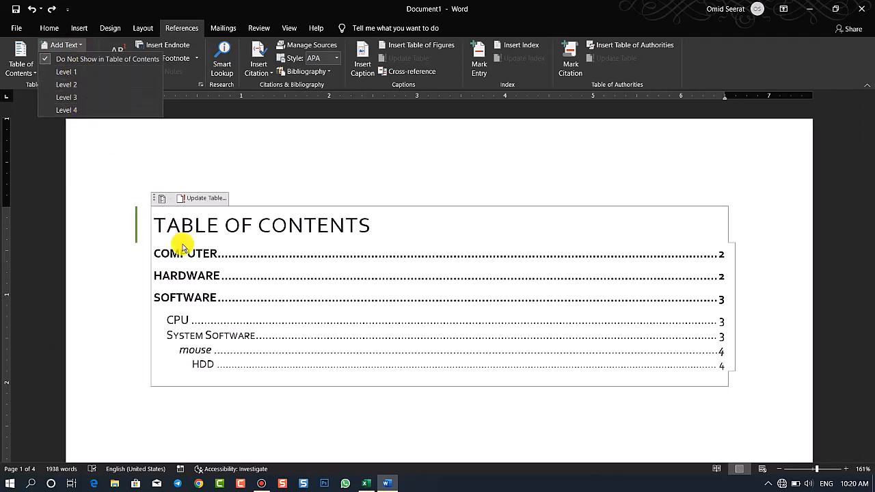
pyautogui.click(81, 130)
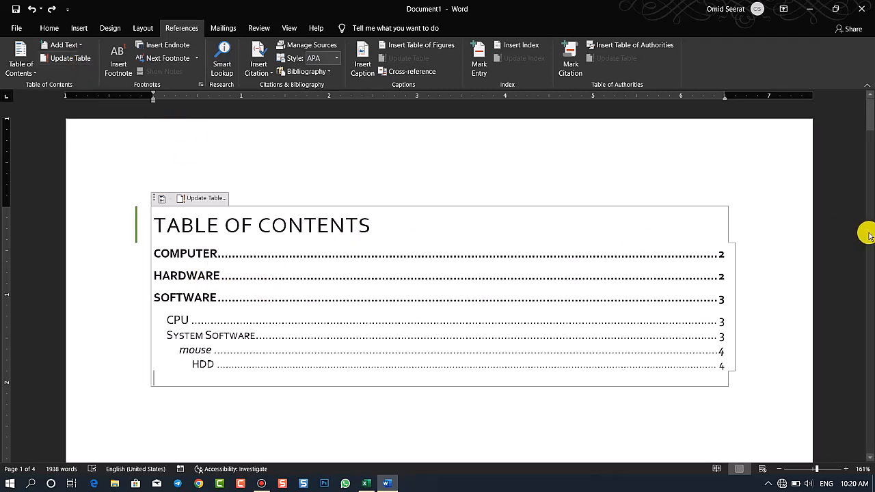
# Delete the "HDD" heading above the "Video provides" paragraph on page 4
pyautogui.moveTo(869, 111); pyautogui.dragTo(869, 400)
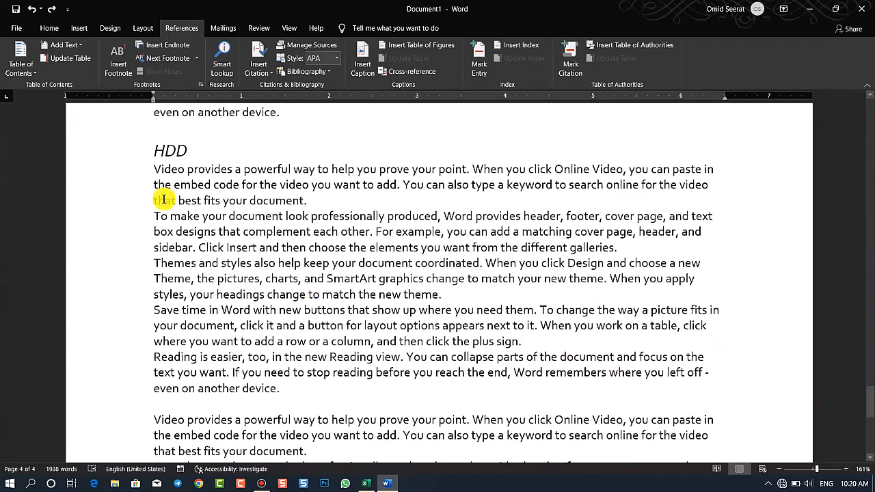
pyautogui.moveTo(225, 162); pyautogui.dragTo(127, 160)
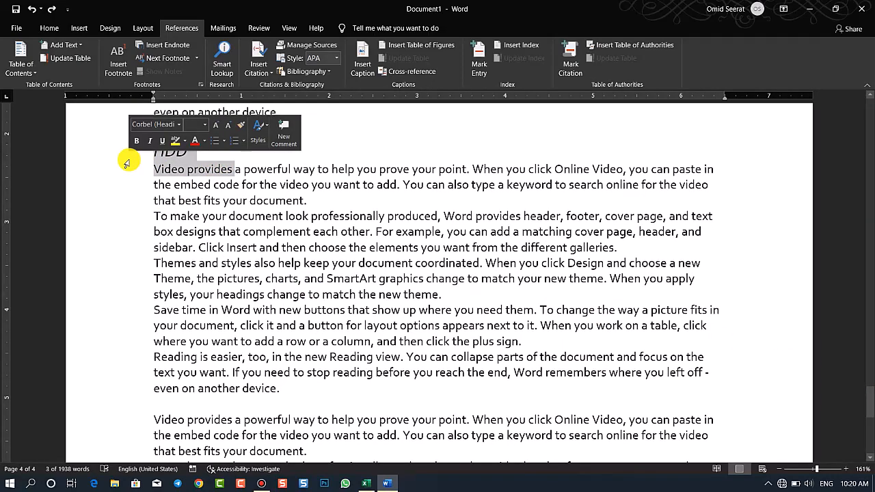
pyautogui.press('Up')
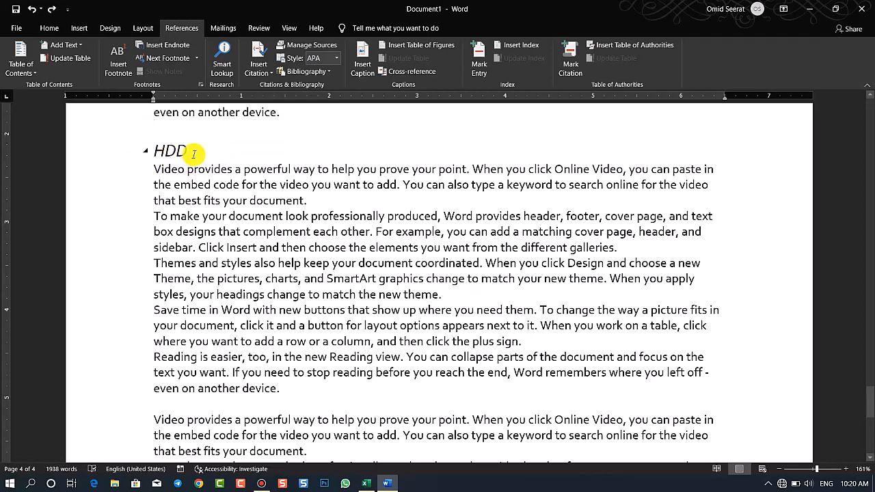
pyautogui.moveTo(189, 149); pyautogui.dragTo(141, 149)
pyautogui.press('BackSpace')
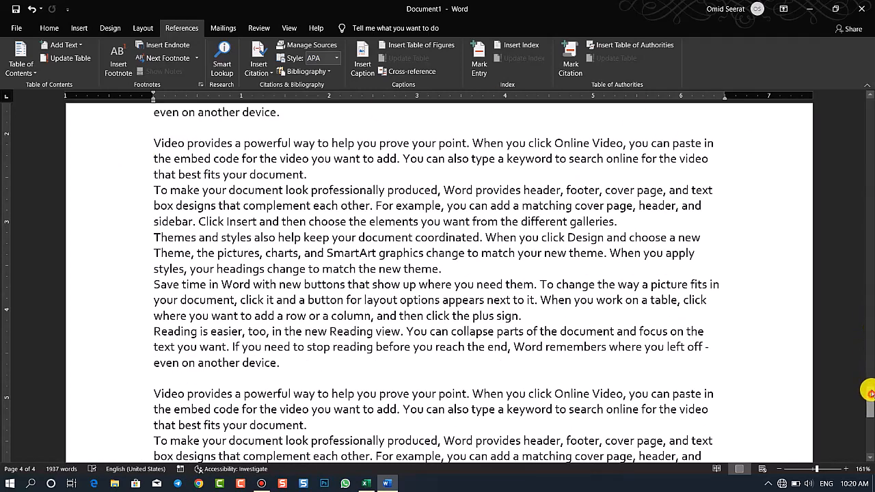
# Update the entire table of contents on page 1 to match the document's current headings
pyautogui.moveTo(868, 391); pyautogui.dragTo(865, 110)
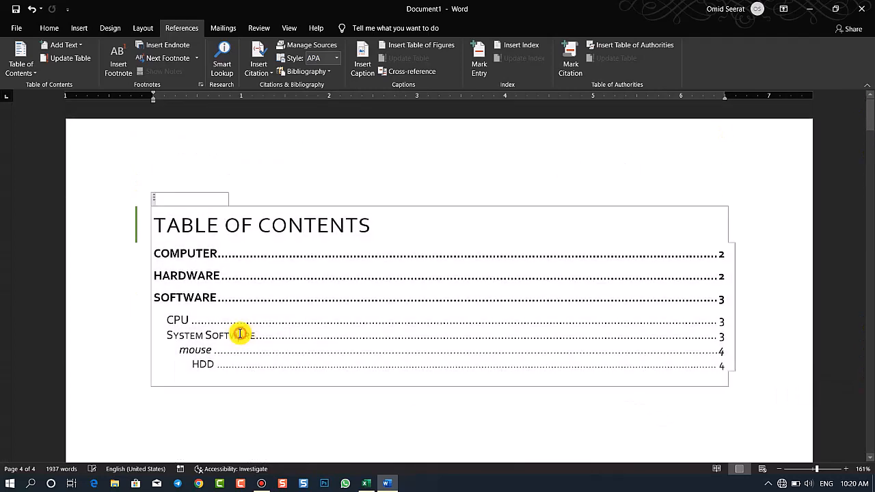
pyautogui.click(239, 333)
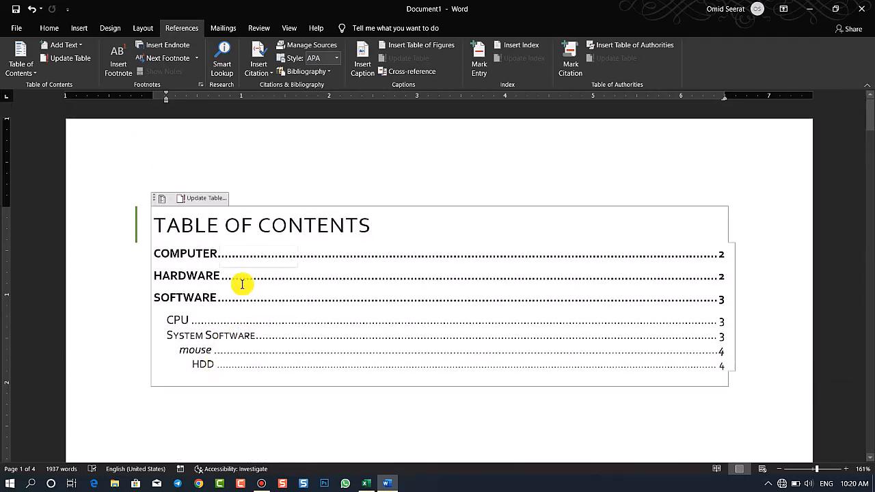
pyautogui.click(209, 199)
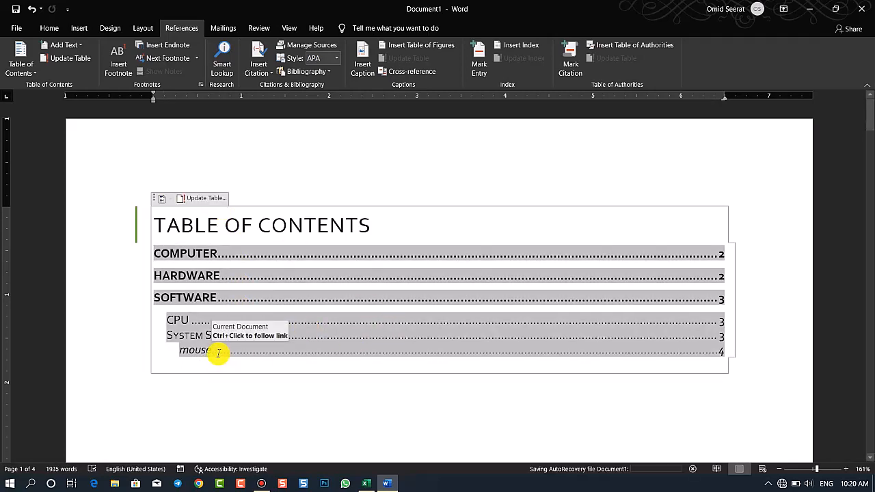
pyautogui.click(431, 166)
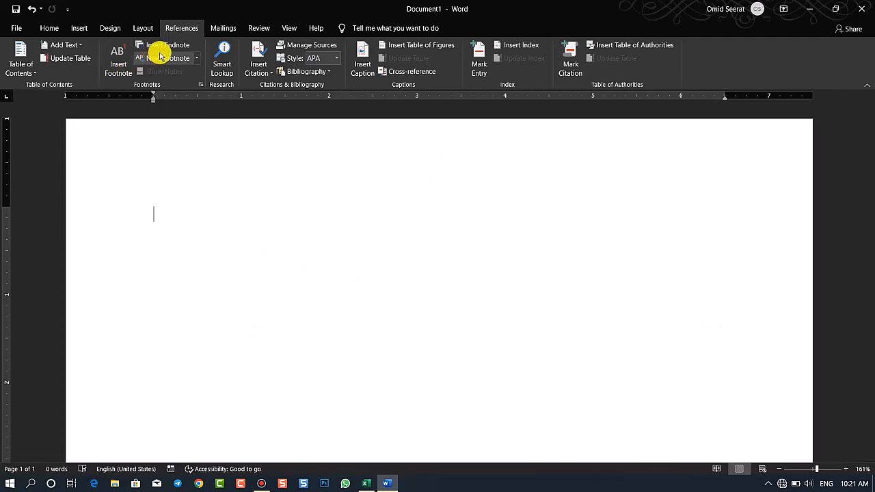
# Fill the blank document with sample paragraphs generated by =rand()
pyautogui.write('=')
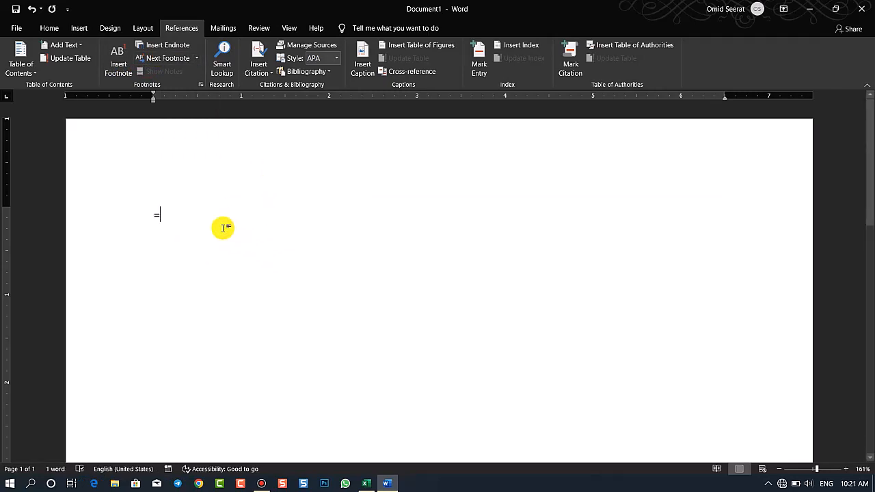
pyautogui.write('rand()')
pyautogui.press('Return')
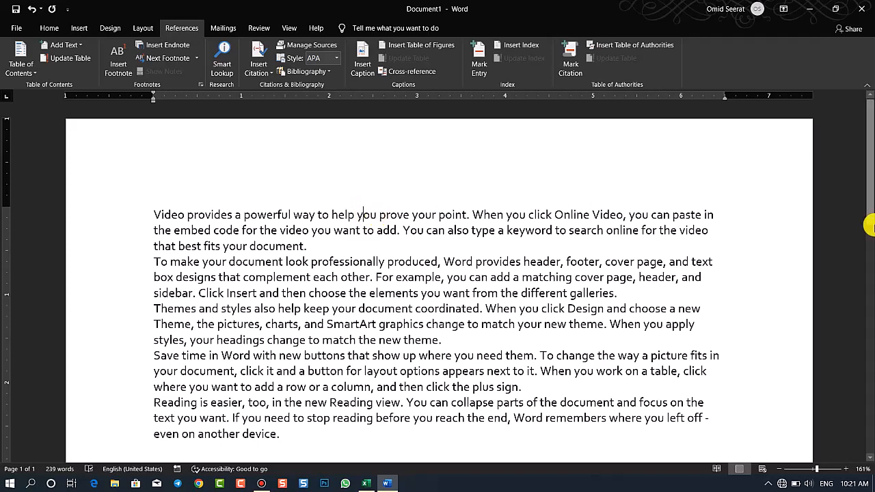
pyautogui.moveTo(864, 179); pyautogui.dragTo(865, 438)
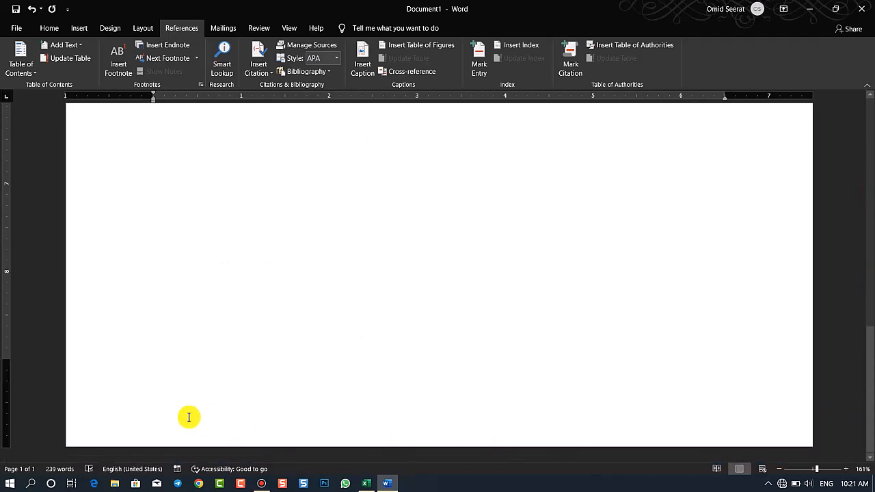
pyautogui.moveTo(868, 345); pyautogui.dragTo(869, 120)
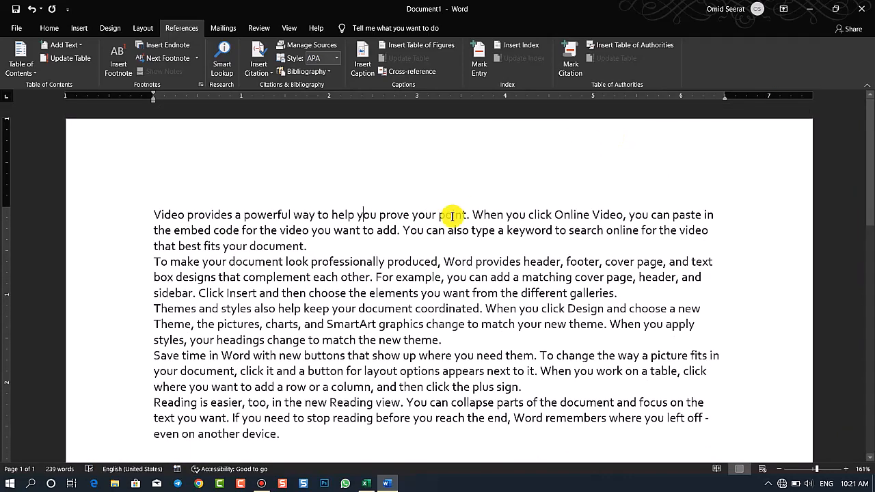
pyautogui.moveTo(867, 205); pyautogui.dragTo(869, 437)
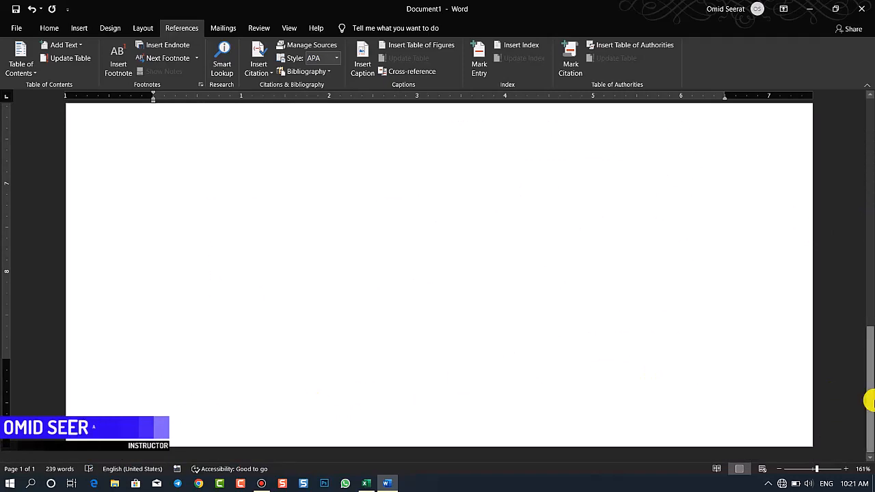
pyautogui.moveTo(868, 400); pyautogui.dragTo(869, 120)
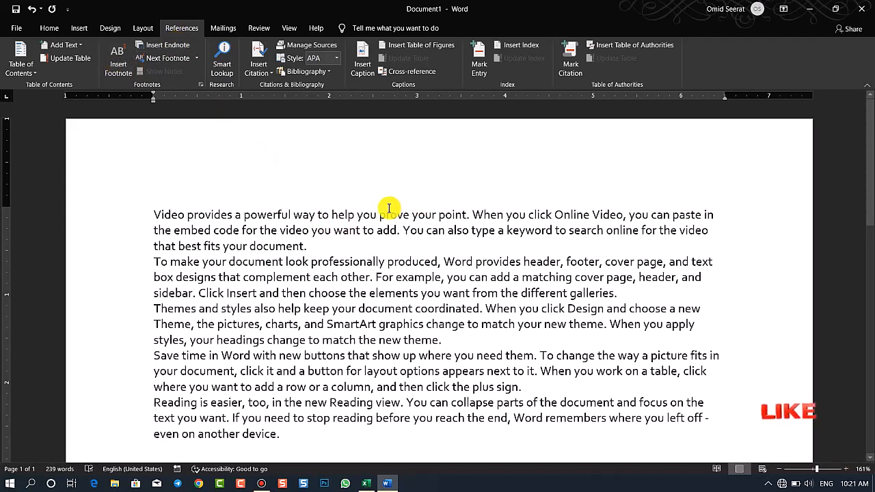
# Insert a footnote after "powerful" in the first paragraph with the text "lskdjflsdjflsdjlsjdflsdjlfjsld"
pyautogui.doubleClick(280, 213)
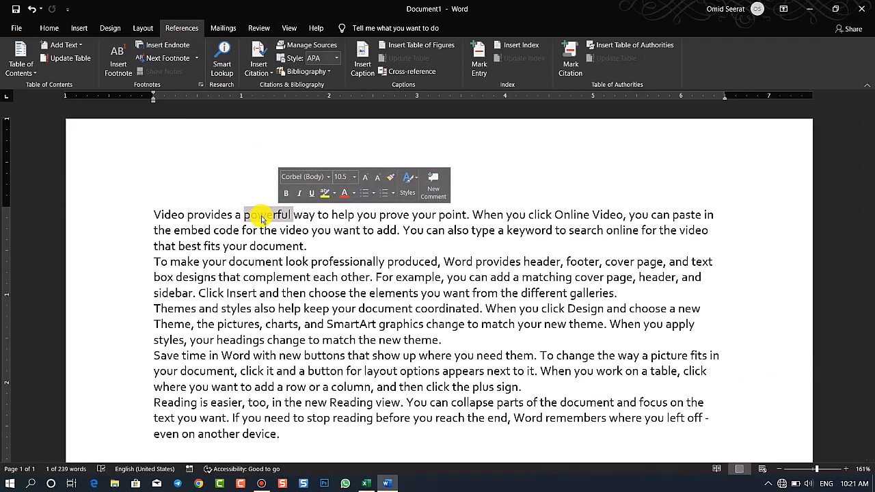
pyautogui.click(118, 71)
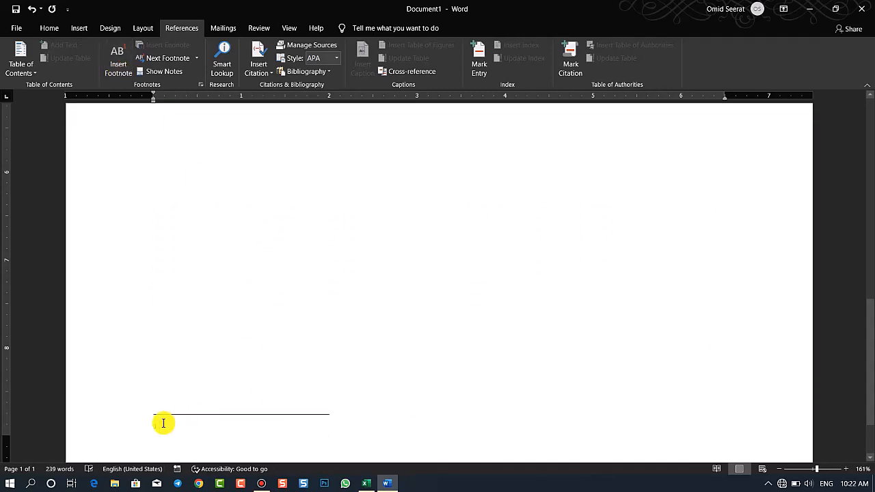
pyautogui.write('lskdjflsdjflsdjlsjdflsdjlfjsld')
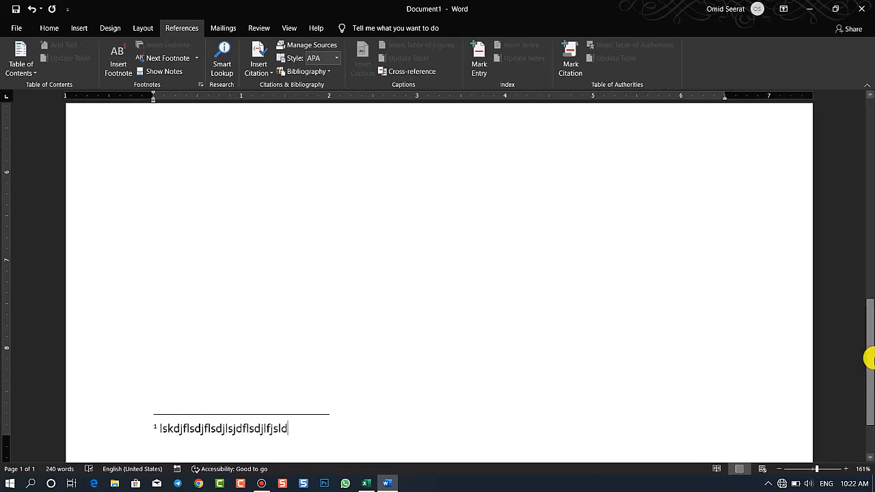
# Insert a second footnote after "When" in the first paragraph with the text "sdkfskjdflks"
pyautogui.moveTo(870, 340); pyautogui.dragTo(870, 169)
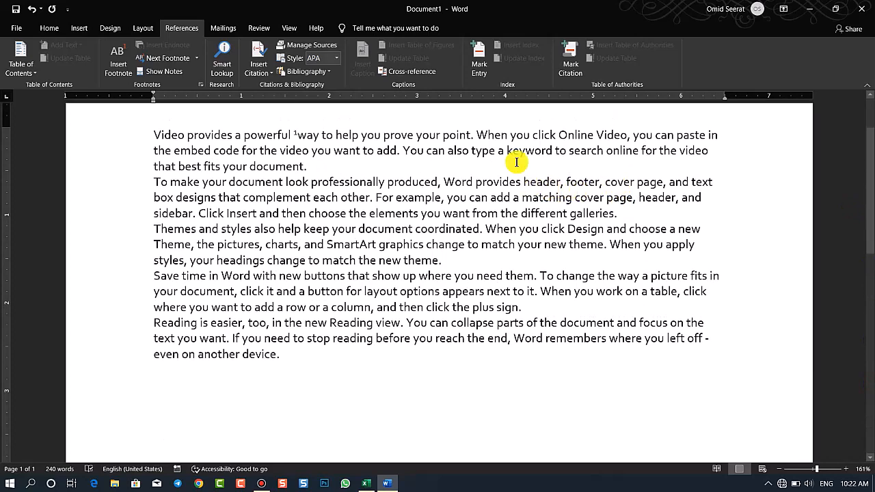
pyautogui.doubleClick(494, 134)
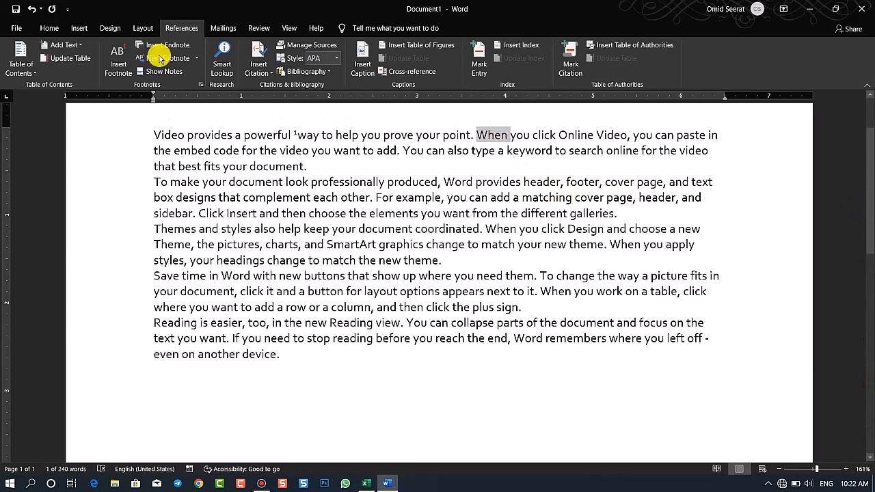
pyautogui.click(117, 58)
pyautogui.write('sdkfskjdflks')
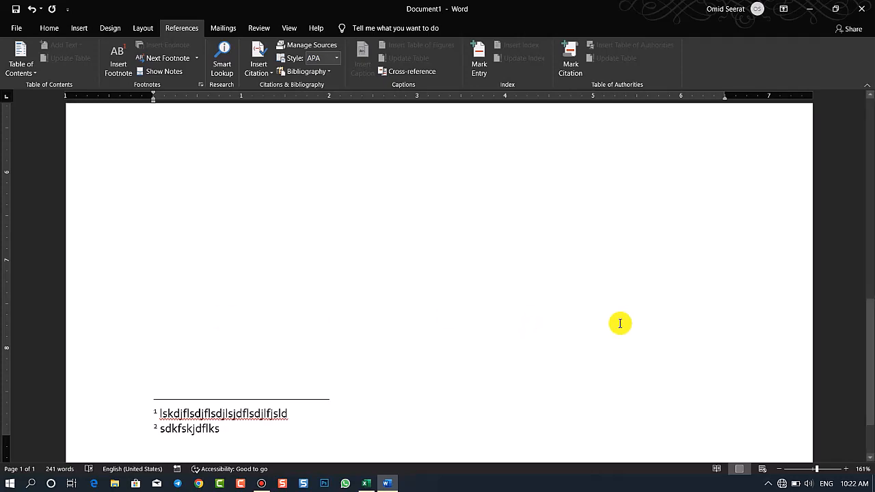
# Examine the footnote markers in the first paragraph and the footnotes at the page's end at 110% zoom
pyautogui.moveTo(865, 390); pyautogui.dragTo(865, 176)
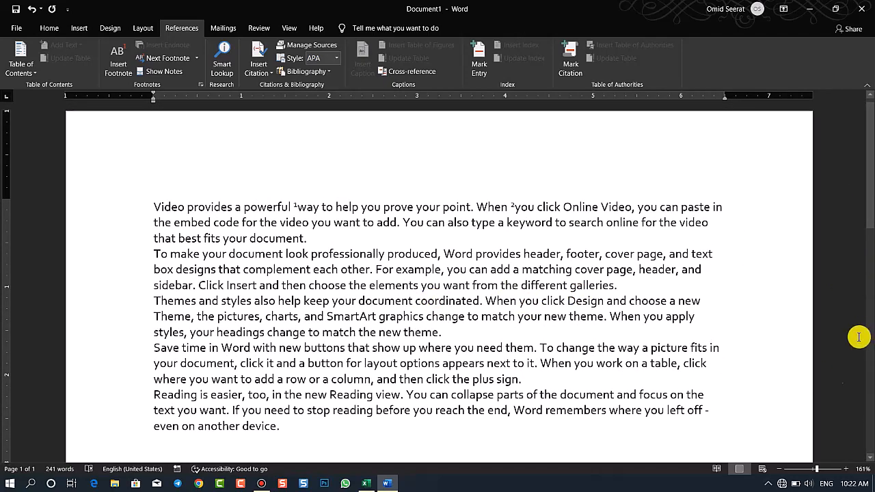
pyautogui.click(783, 469)
pyautogui.click(783, 469)
pyautogui.click(783, 469)
pyautogui.click(781, 470)
pyautogui.click(781, 469)
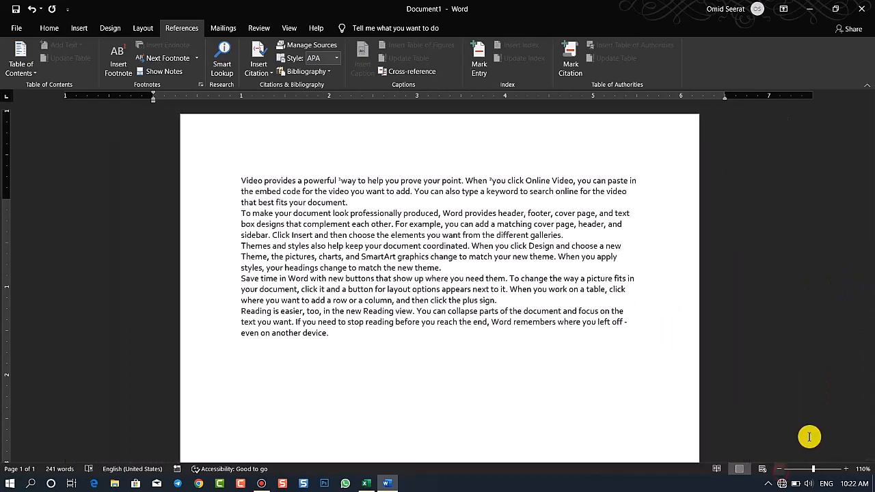
pyautogui.moveTo(869, 199); pyautogui.dragTo(869, 229)
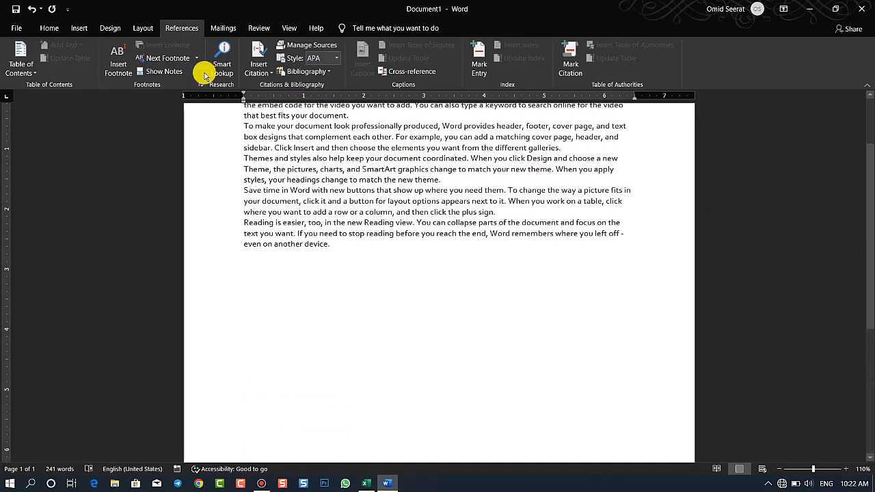
pyautogui.click(350, 95)
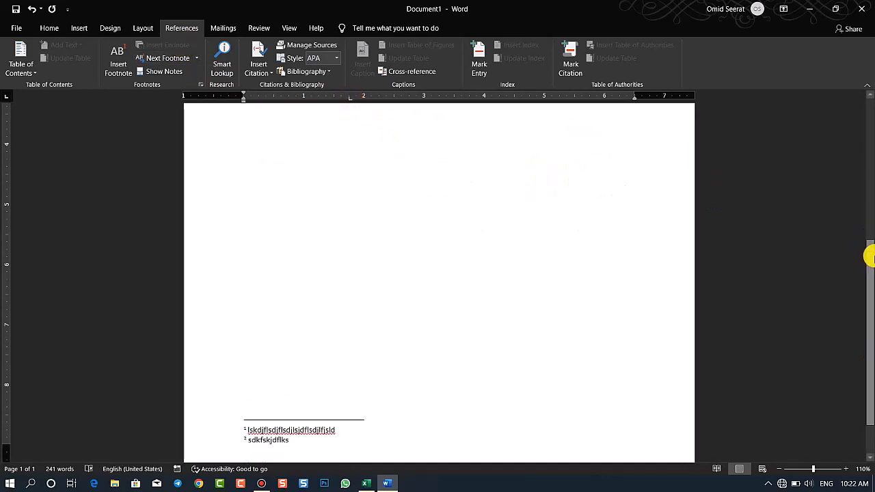
pyautogui.moveTo(870, 253); pyautogui.dragTo(871, 161)
pyautogui.click(329, 233)
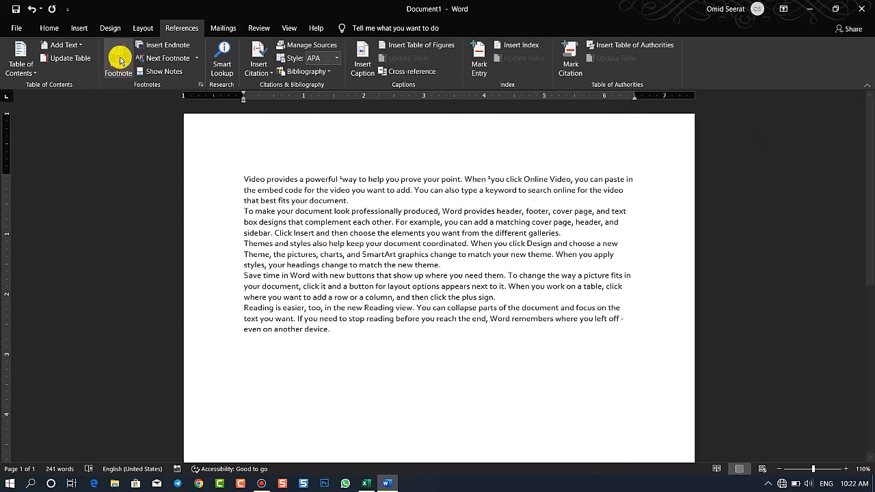
# Insert an endnote after "professionally" in the second paragraph with the text "sldjkflskdjflsjdkfjs"
pyautogui.doubleClick(372, 210)
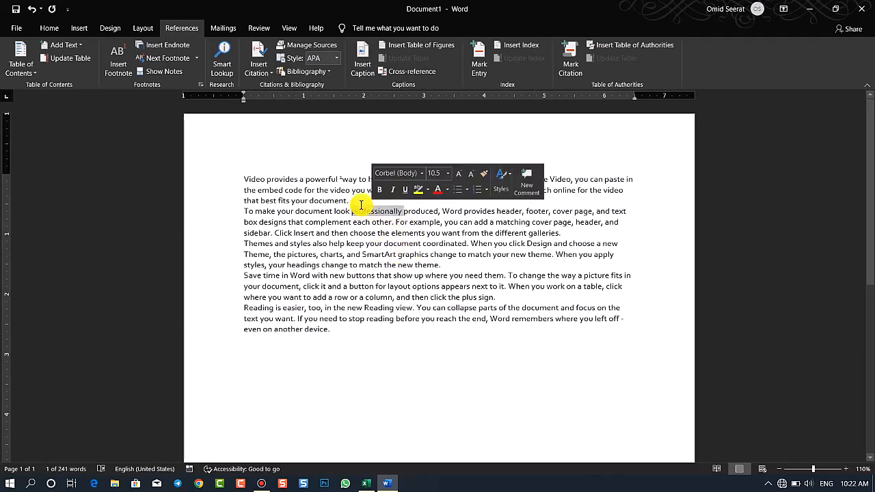
pyautogui.click(181, 46)
pyautogui.write('sldjkflskdjflsjdkfjs')
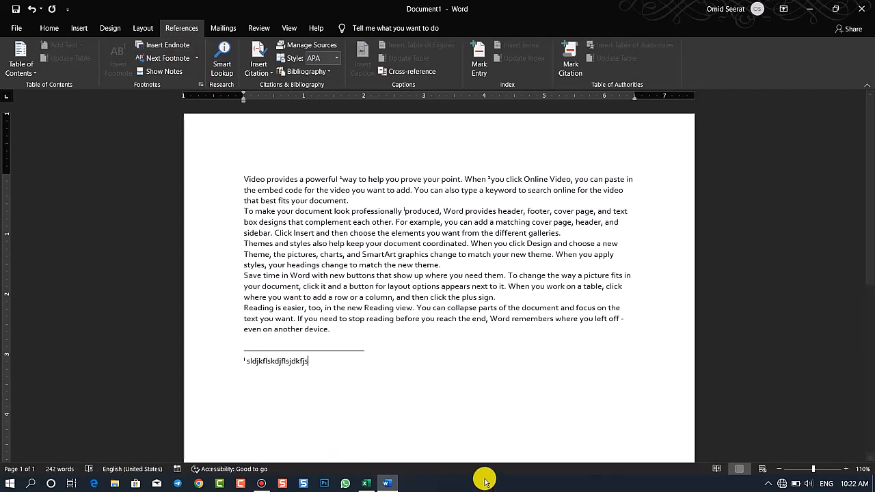
# Insert a second endnote after "When" in the "Themes and styles" paragraph with the text "skdfhskdhfslk"
pyautogui.doubleClick(481, 243)
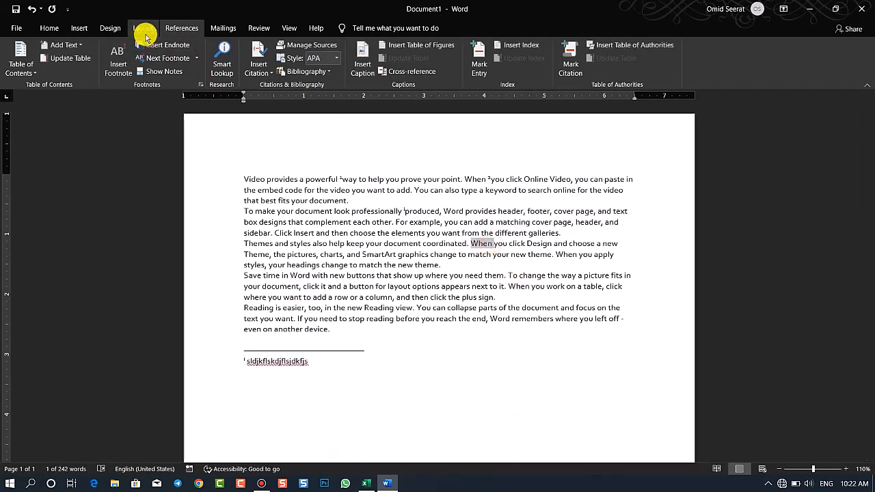
pyautogui.click(164, 45)
pyautogui.write('skdfhskdhfslk')
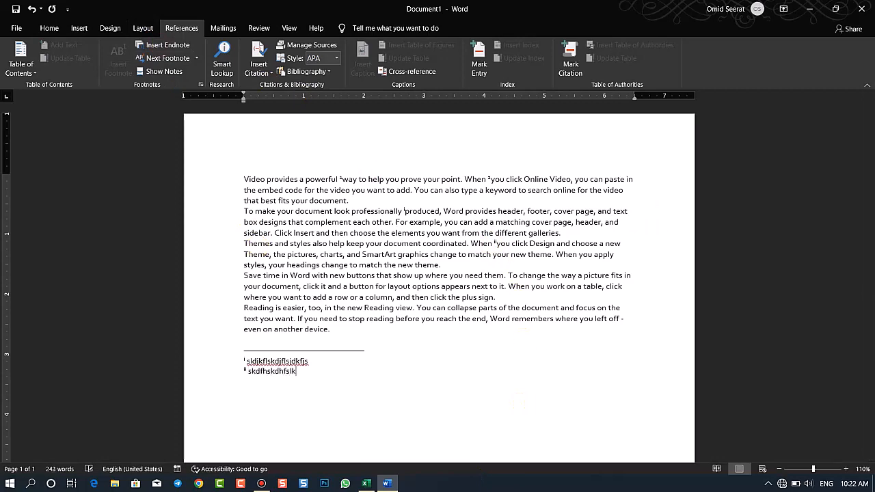
# Compare the footnote and endnote areas, and go to the next endnote and back to the previous endnote
pyautogui.moveTo(870, 331); pyautogui.dragTo(870, 410)
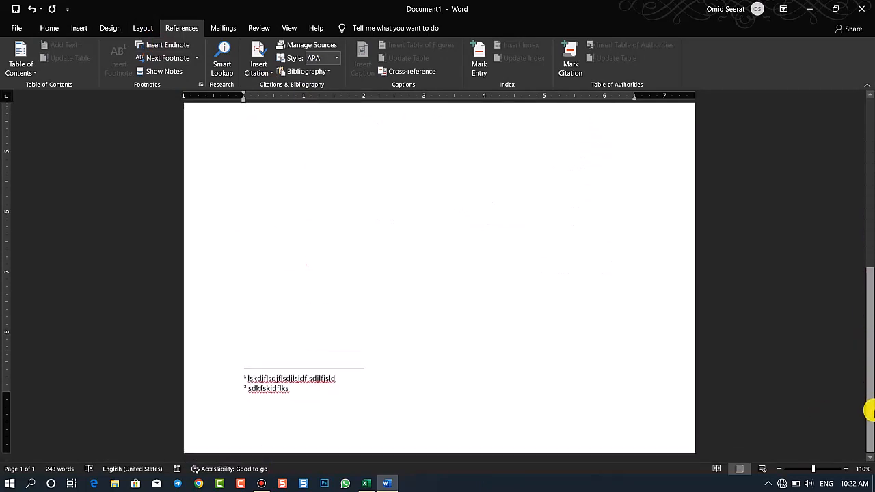
pyautogui.moveTo(869, 348); pyautogui.dragTo(868, 269)
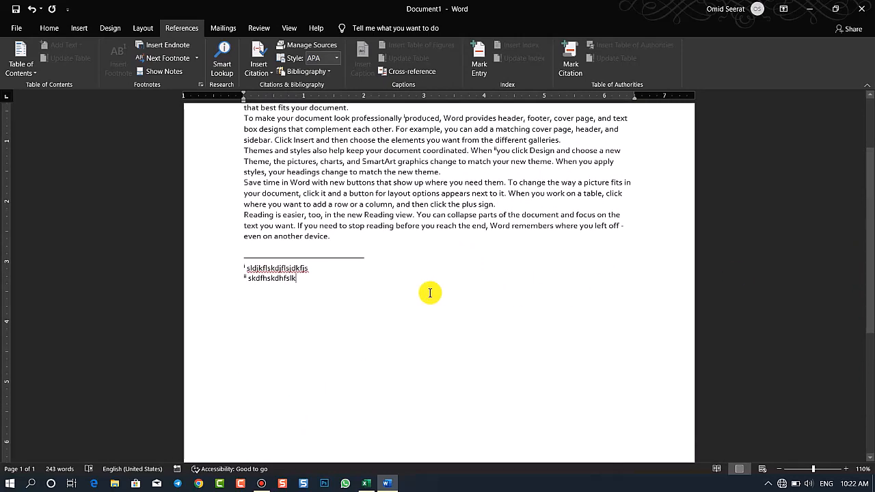
pyautogui.click(197, 61)
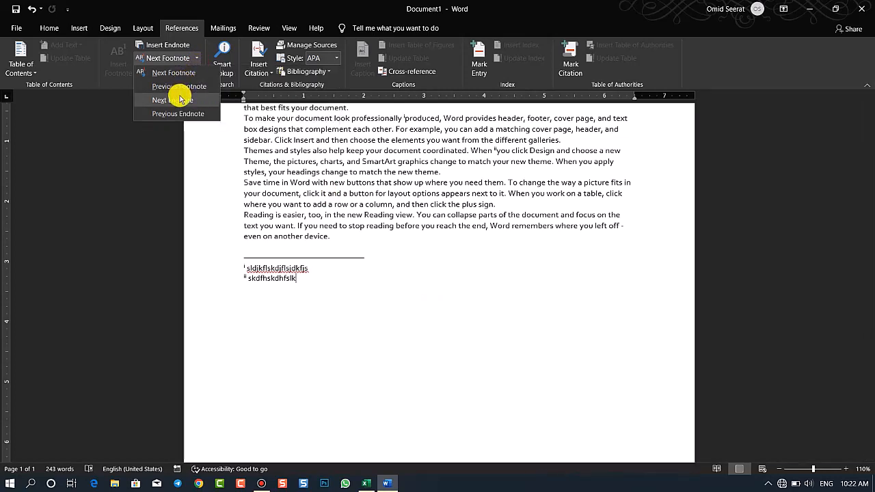
pyautogui.click(179, 100)
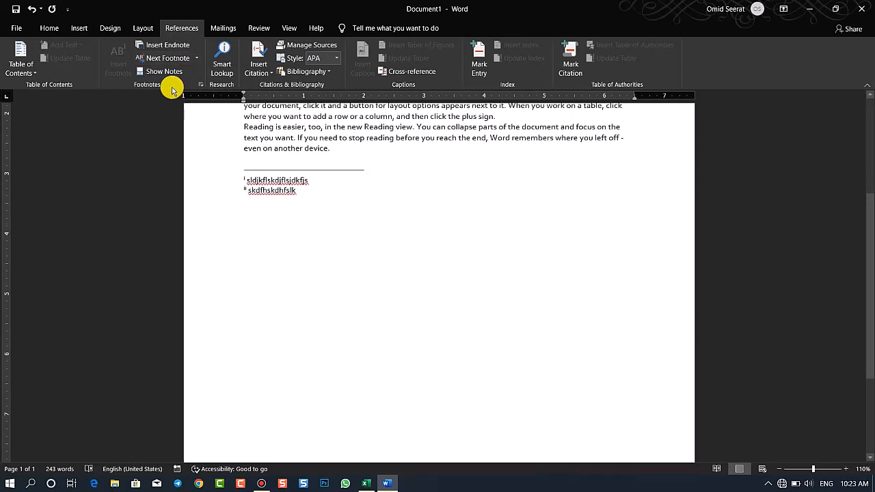
pyautogui.click(198, 58)
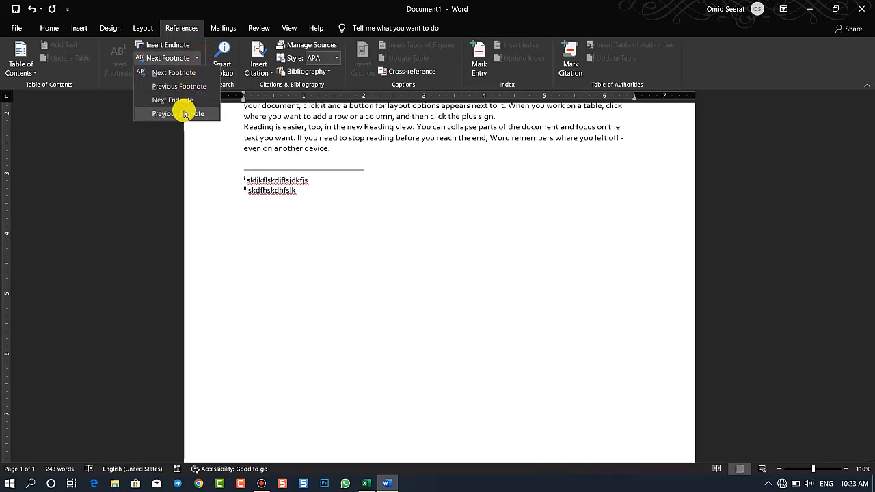
pyautogui.click(205, 113)
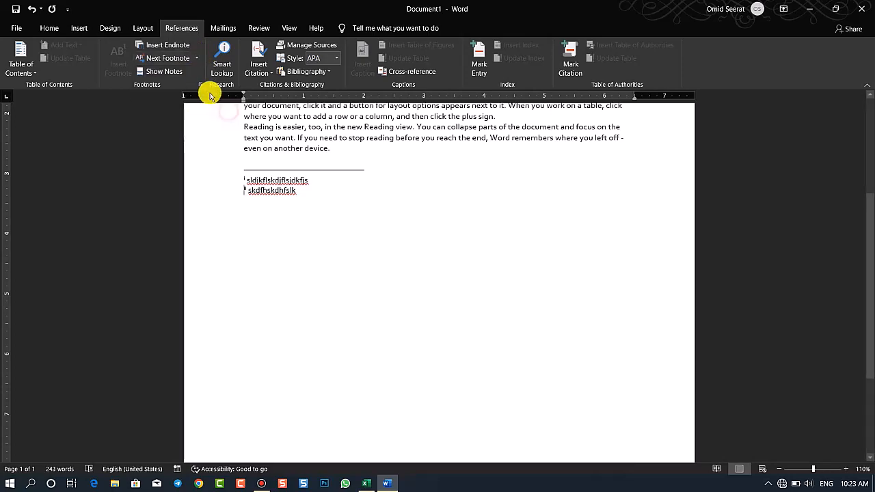
# Show the document's notes and view the footnote area
pyautogui.click(177, 75)
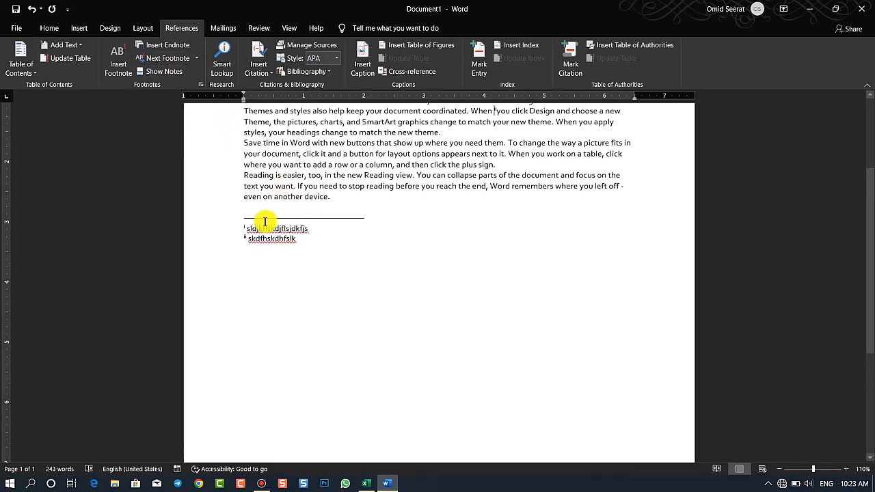
pyautogui.click(176, 72)
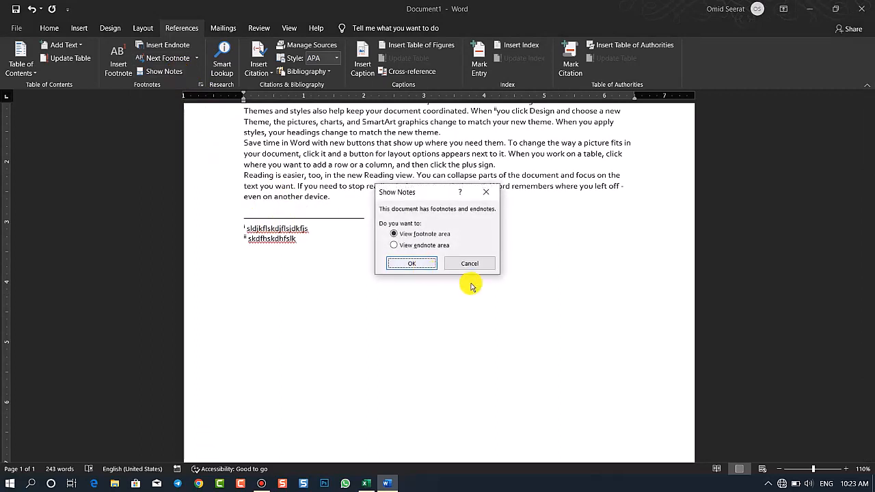
pyautogui.click(412, 263)
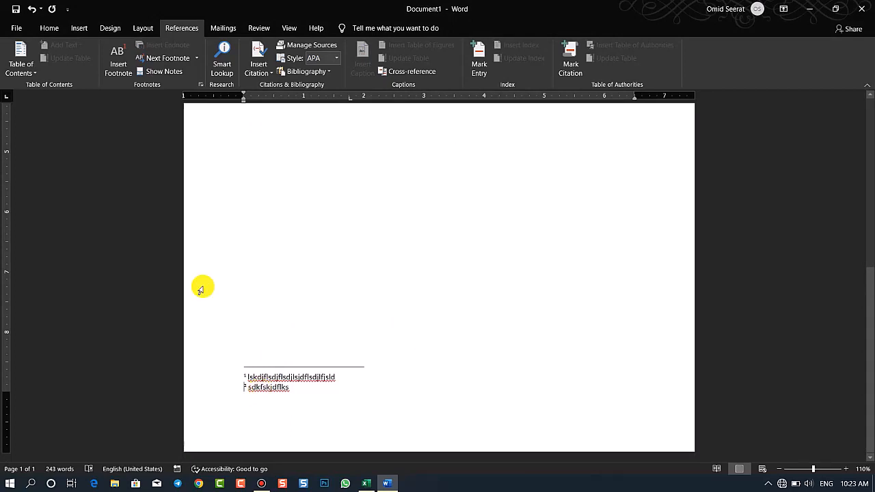
# Set the footnote location to Below text and apply it to the whole document
pyautogui.click(200, 84)
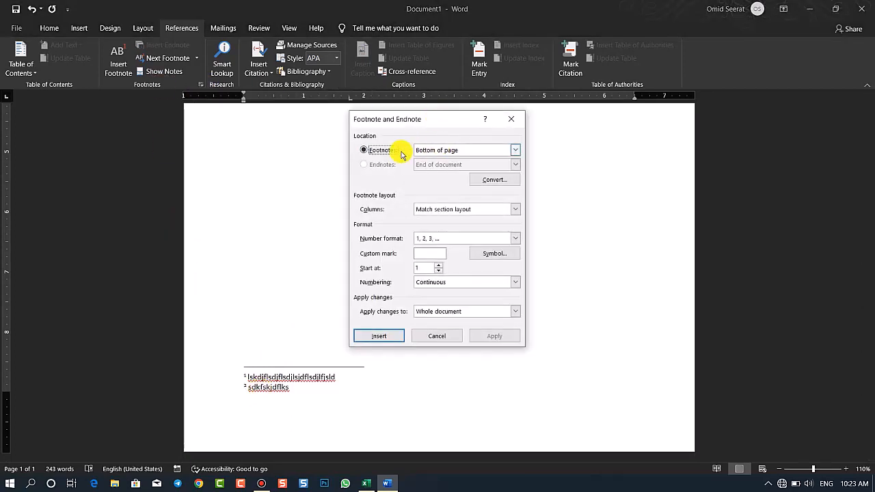
pyautogui.click(440, 151)
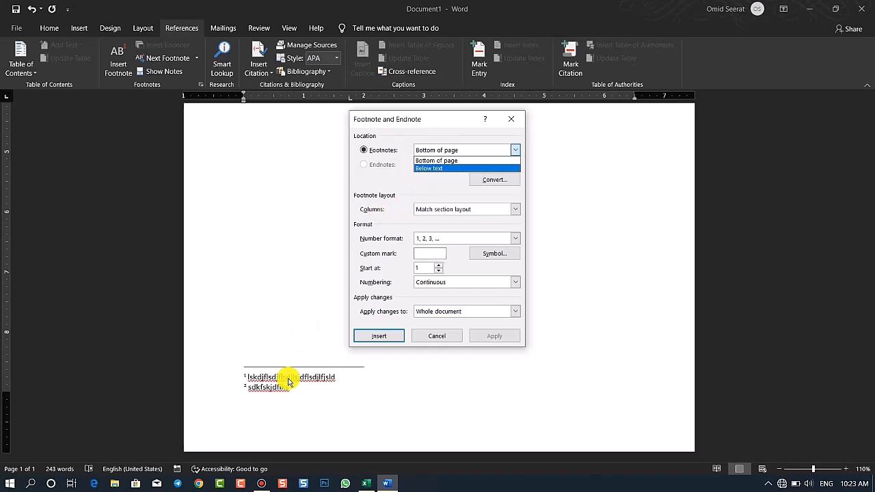
pyautogui.click(427, 168)
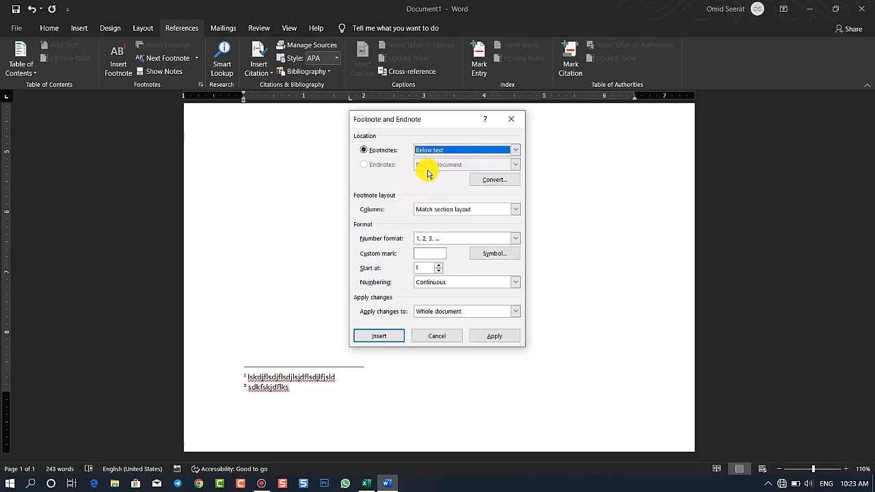
pyautogui.click(487, 335)
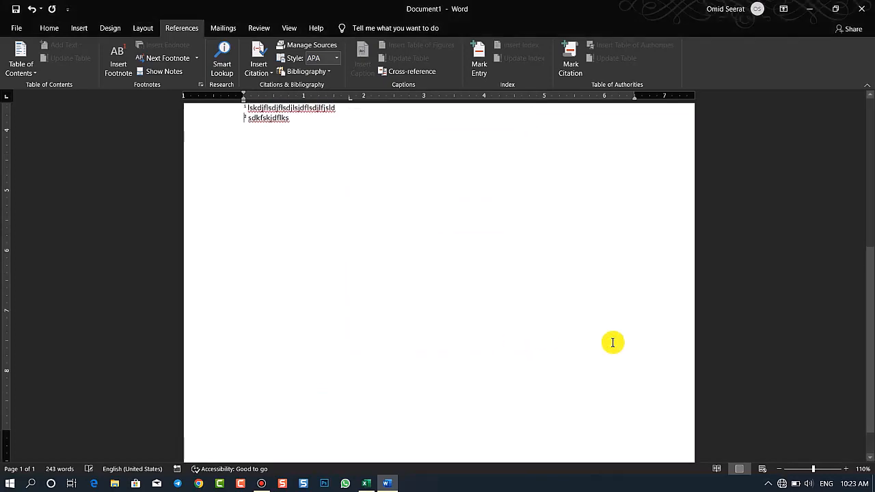
# Set the endnote location to End of section and apply it to the whole document
pyautogui.moveTo(871, 351); pyautogui.dragTo(871, 274)
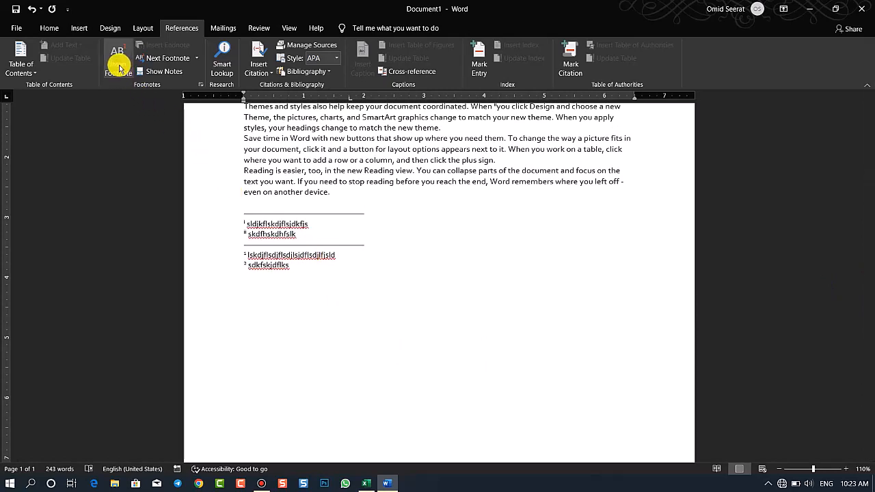
pyautogui.click(280, 226)
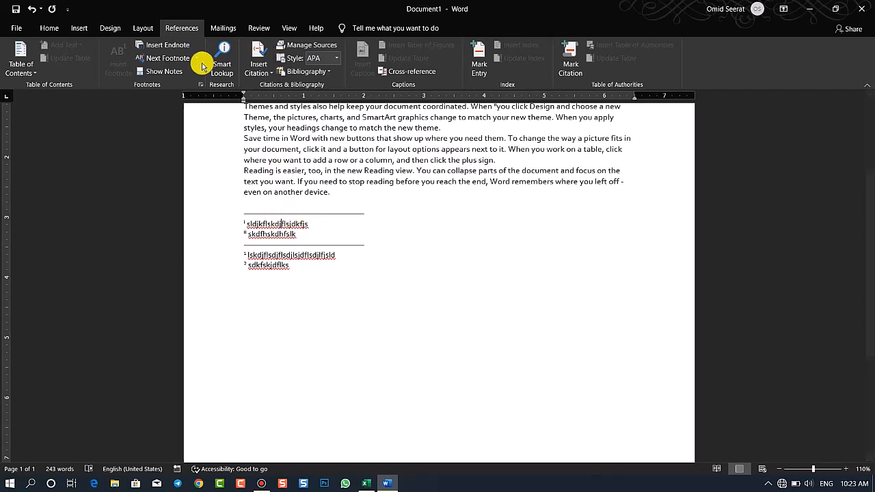
pyautogui.click(199, 84)
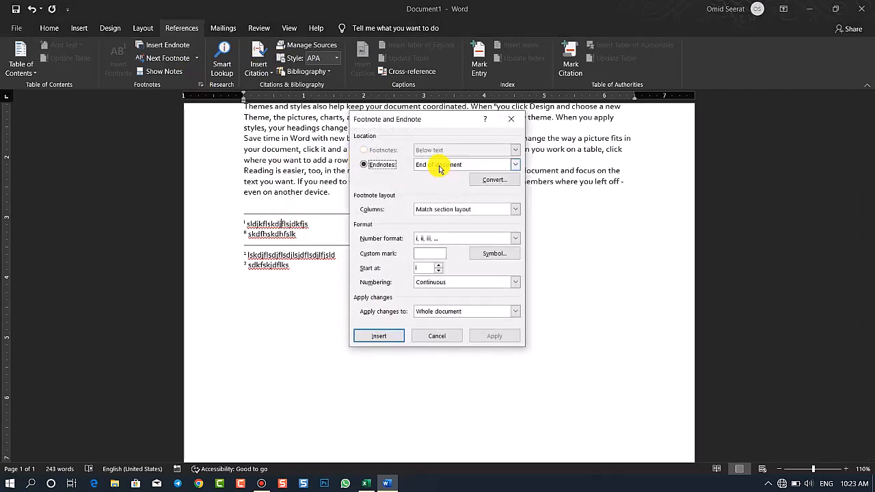
pyautogui.click(437, 165)
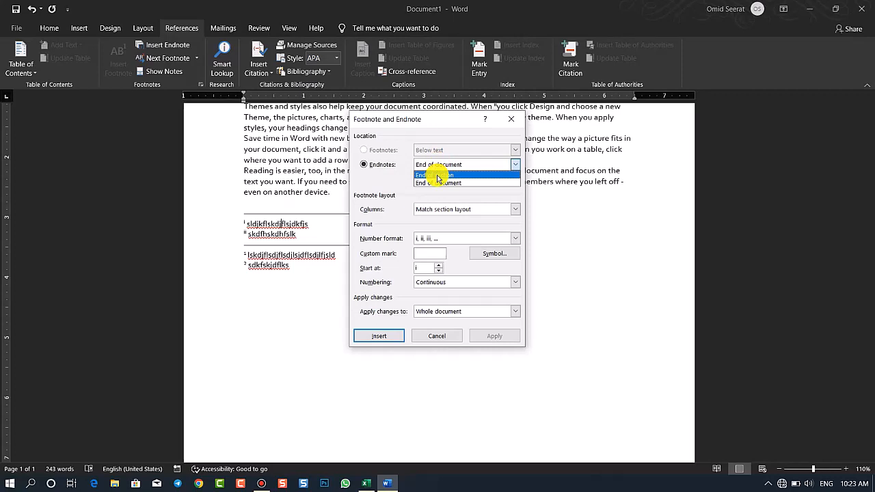
pyautogui.click(437, 175)
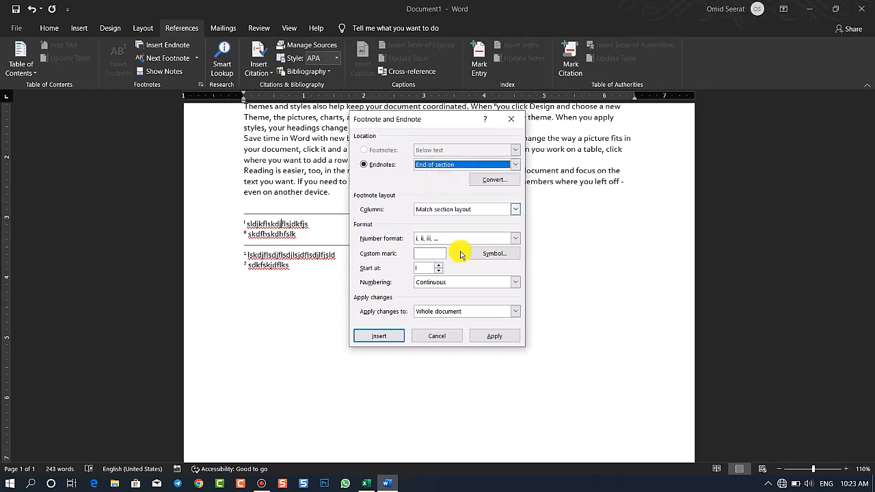
pyautogui.click(492, 335)
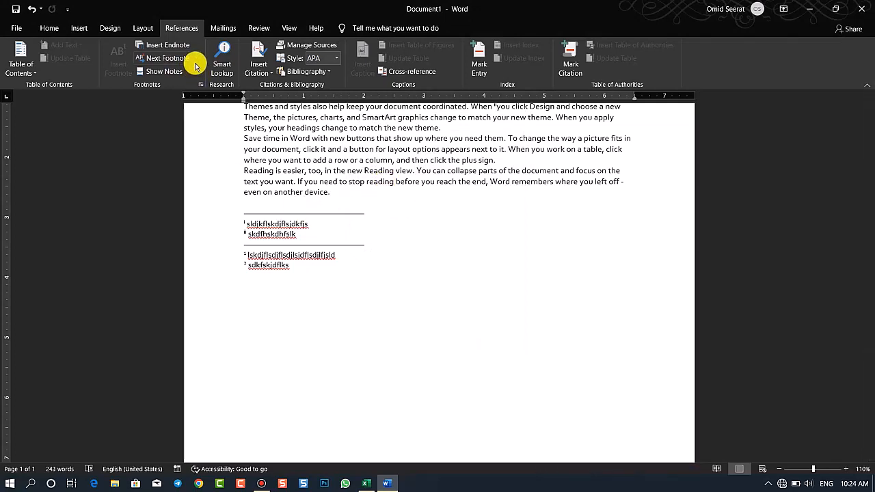
# Check the endnote location settings, then undo the endnote and footnote location changes and view the footnote area
pyautogui.click(200, 84)
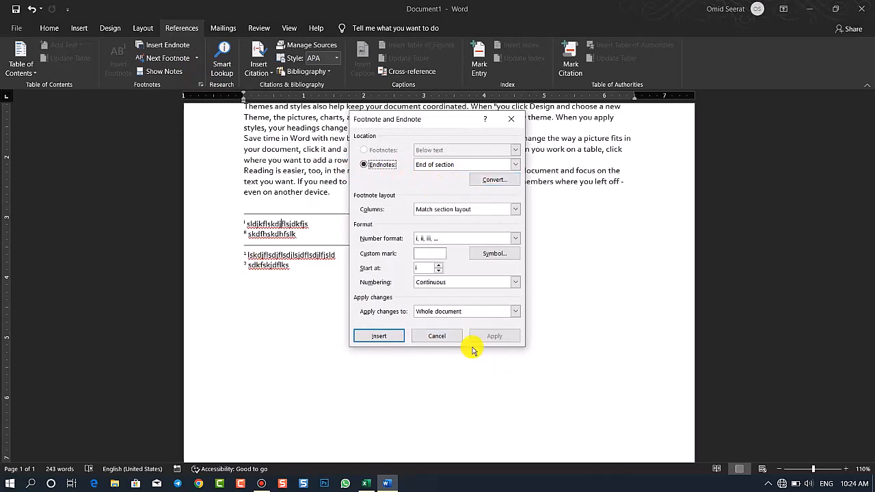
pyautogui.click(431, 336)
pyautogui.hotkey('ctrl', 'z')
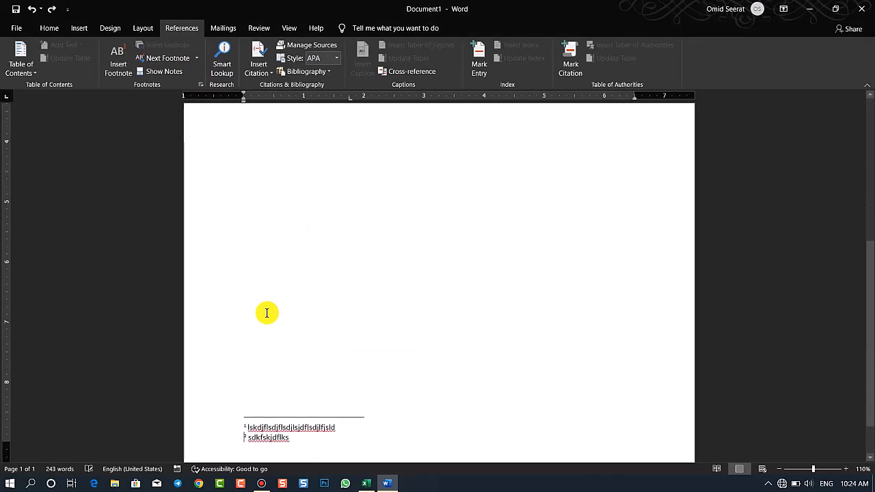
pyautogui.moveTo(869, 302); pyautogui.dragTo(830, 347)
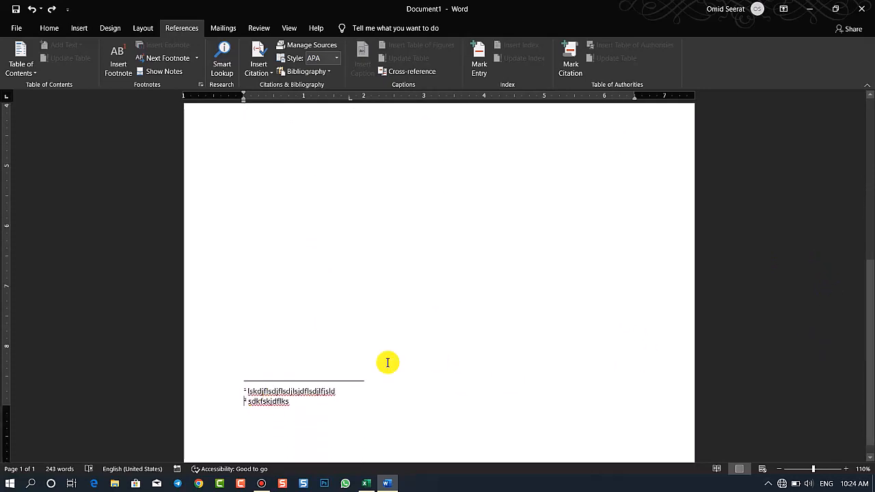
# Insert a footnote after "provides" in the "To make your document look professionally produced" paragraph with the text "srsdfsdf"
pyautogui.moveTo(866, 381); pyautogui.dragTo(697, 211)
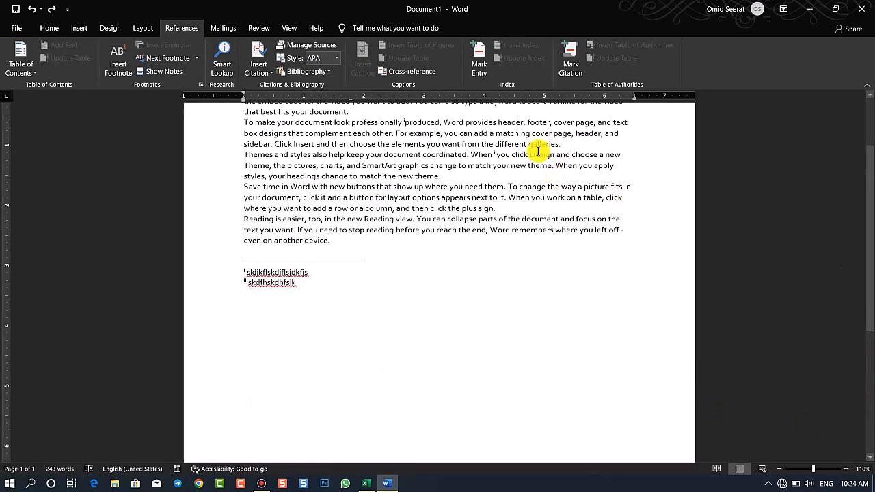
pyautogui.doubleClick(480, 122)
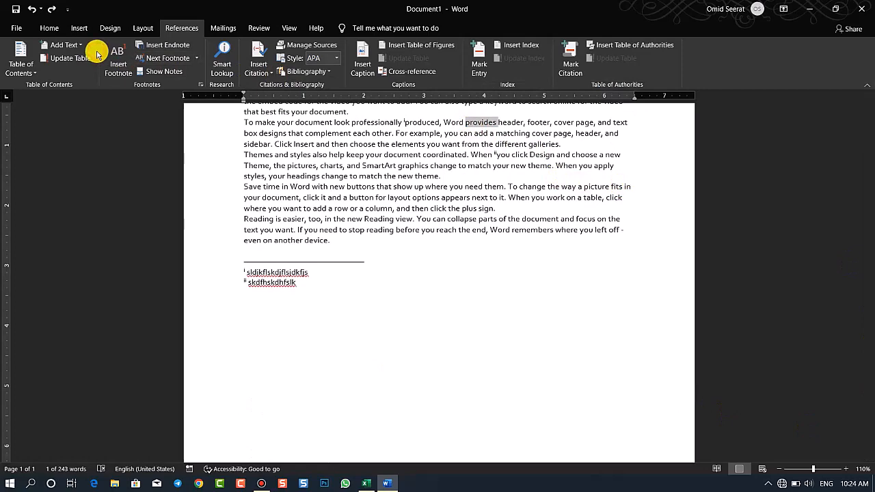
pyautogui.click(109, 58)
pyautogui.write('srsdfsdf')
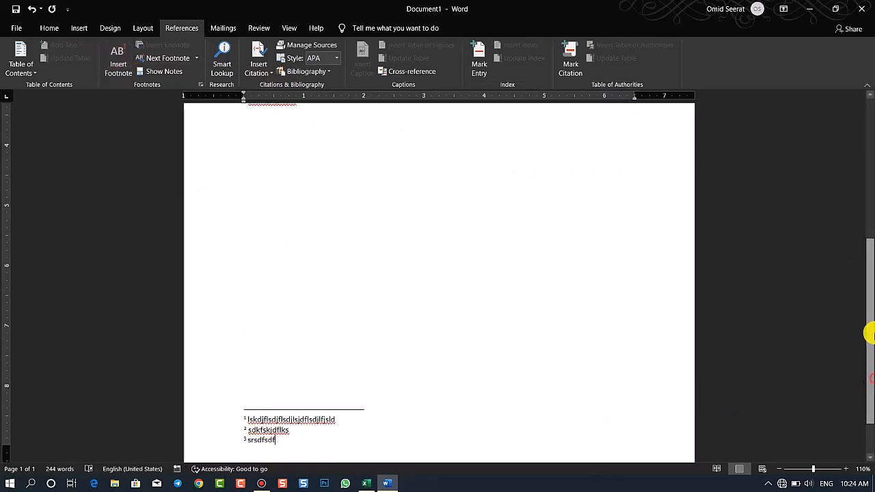
# Convert all footnotes to endnotes from the first endnote, and undo the conversion
pyautogui.moveTo(871, 332); pyautogui.dragTo(869, 278)
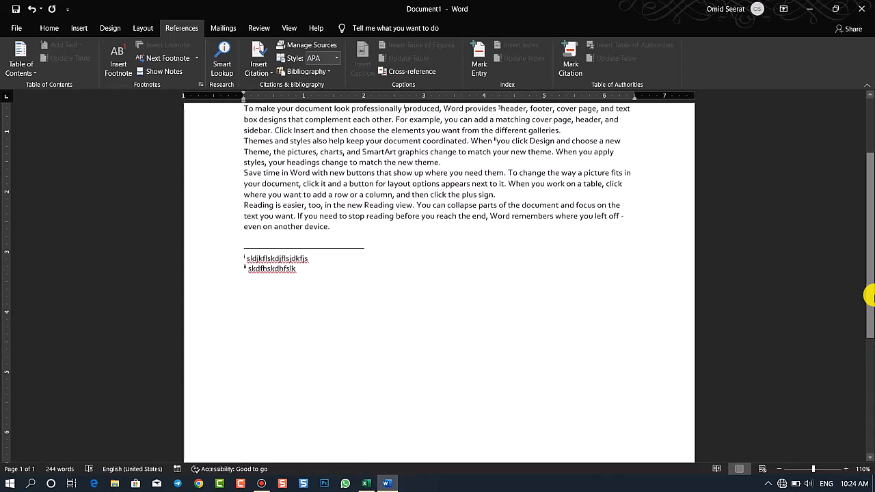
pyautogui.click(271, 258)
pyautogui.click(200, 84)
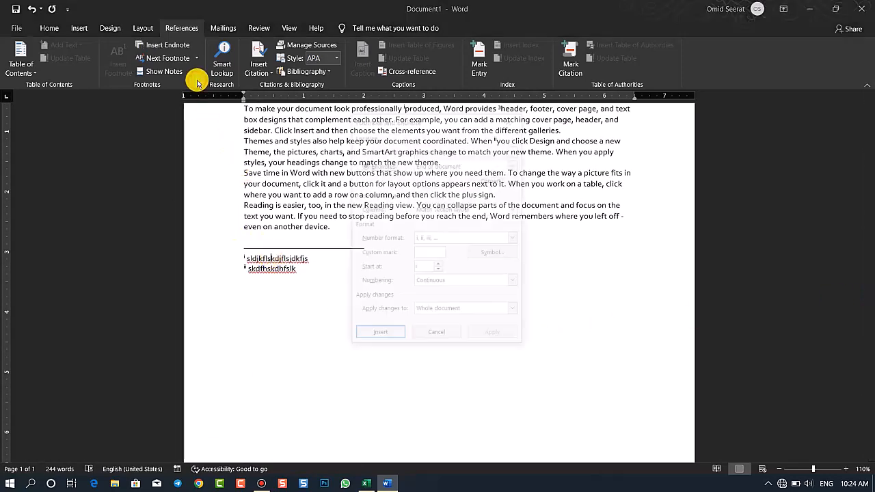
pyautogui.click(488, 180)
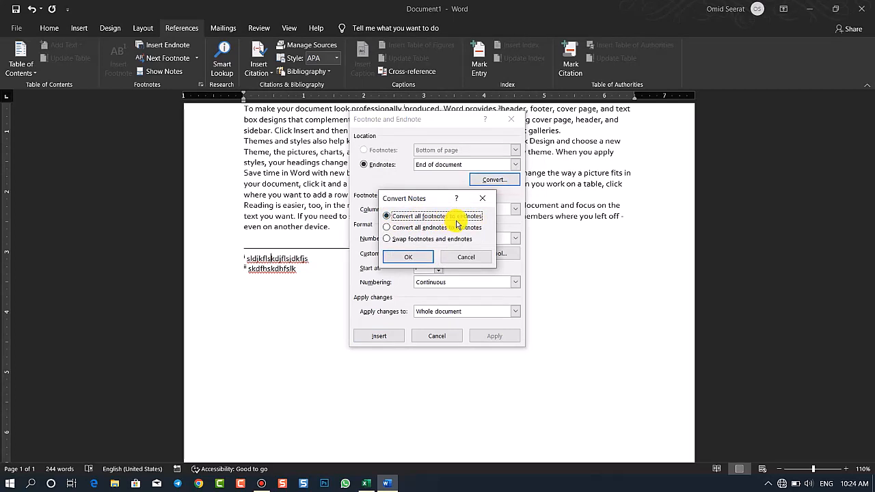
pyautogui.click(418, 258)
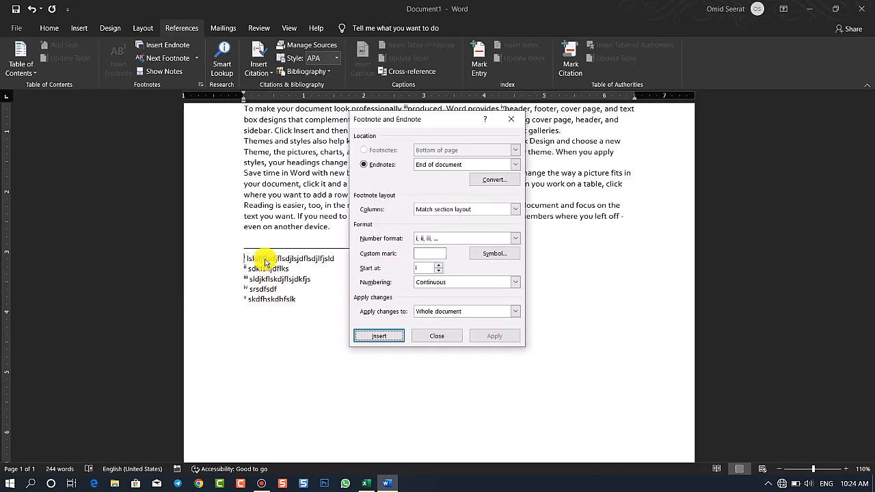
pyautogui.click(435, 335)
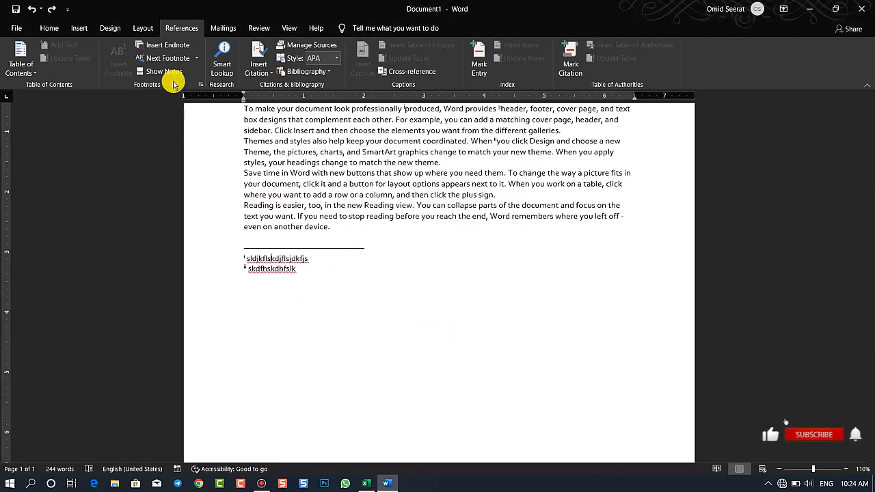
# Convert all endnotes to footnotes, review the combined footnote list, and undo the conversion
pyautogui.click(200, 84)
pyautogui.click(494, 179)
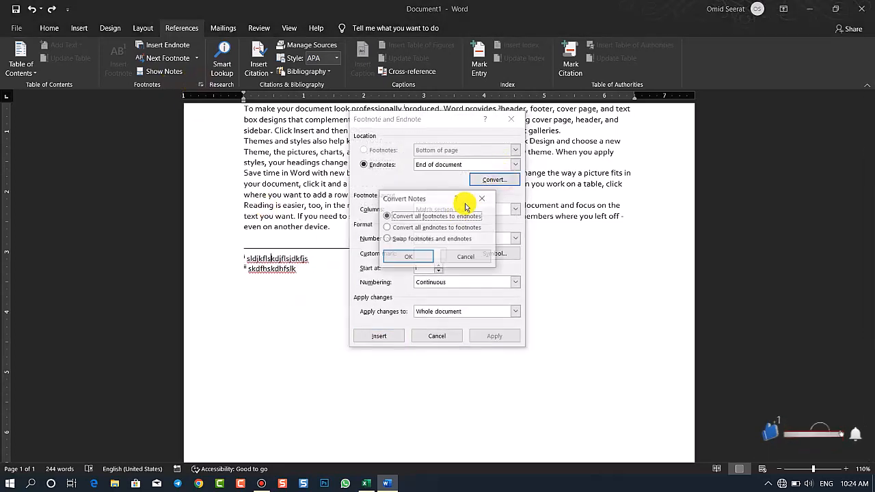
pyautogui.click(428, 228)
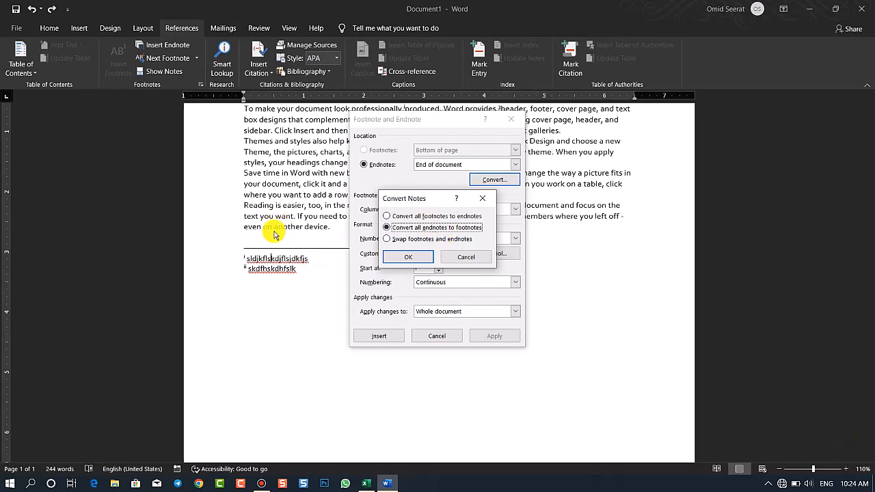
pyautogui.click(402, 258)
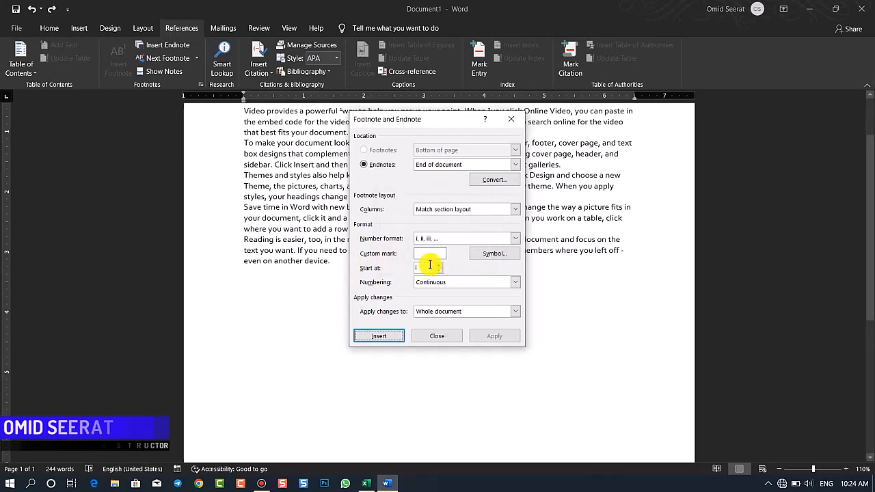
pyautogui.click(454, 336)
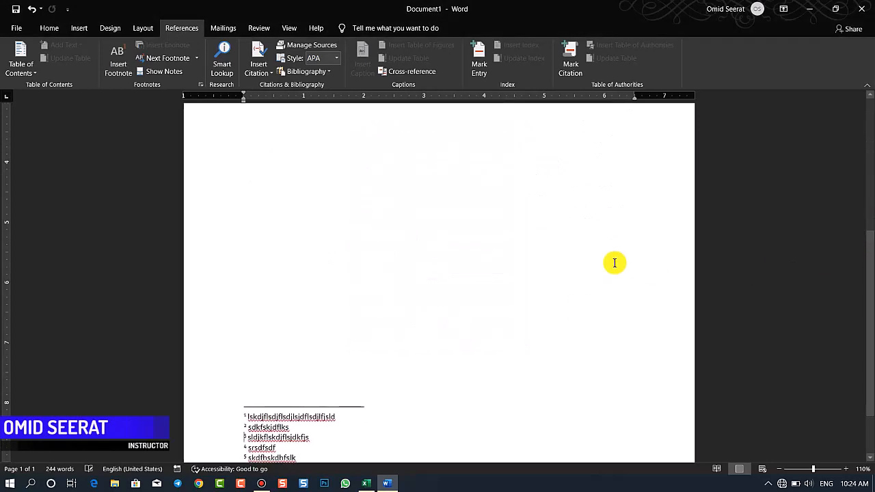
pyautogui.moveTo(870, 299); pyautogui.dragTo(866, 341)
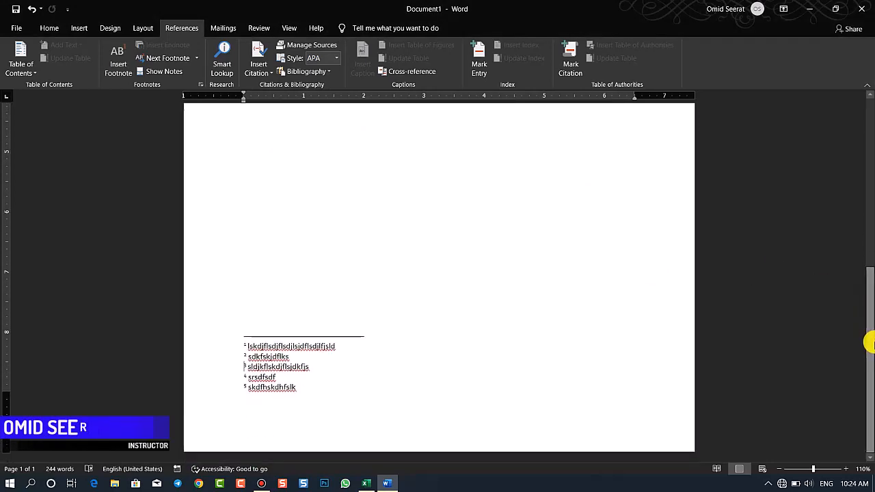
pyautogui.hotkey('ctrl', 'z')
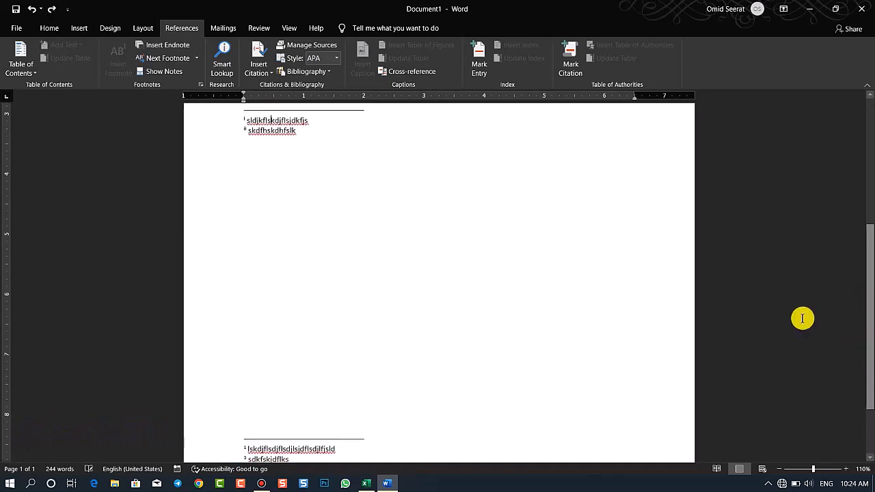
# Swap the footnotes and endnotes, inspect both note areas, and undo the swap
pyautogui.click(200, 84)
pyautogui.click(509, 176)
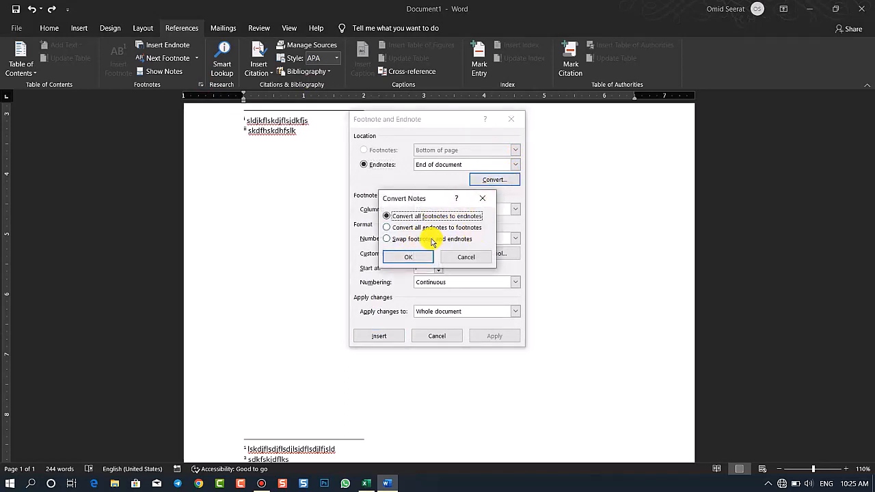
pyautogui.click(417, 256)
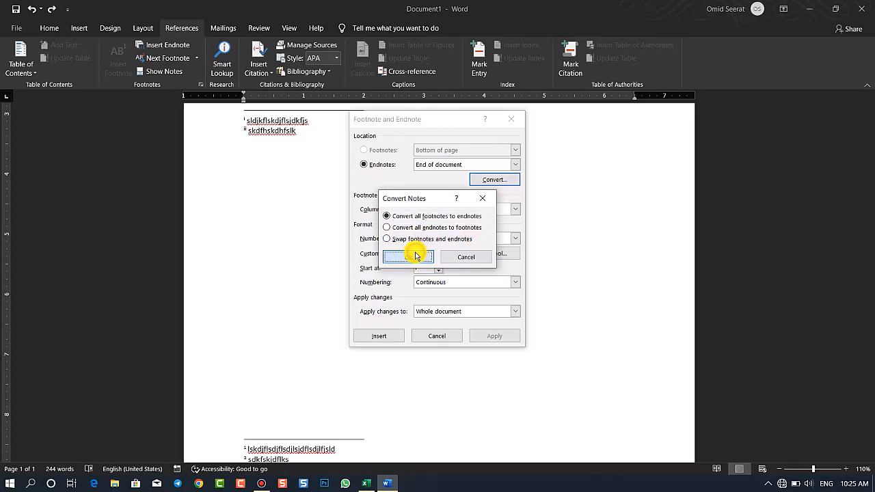
pyautogui.click(403, 239)
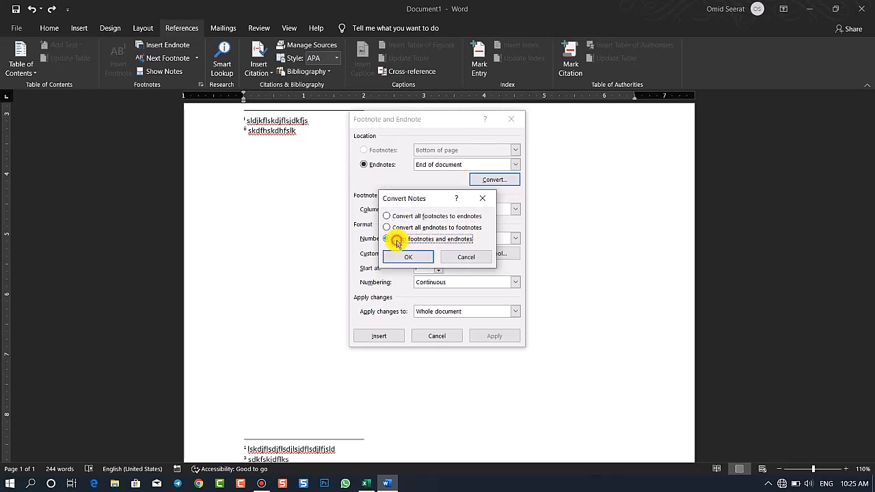
pyautogui.click(407, 256)
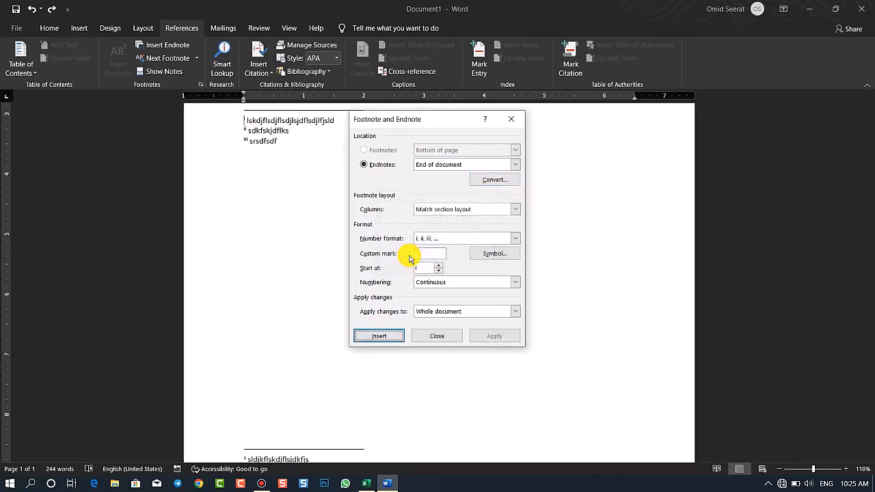
pyautogui.click(437, 335)
pyautogui.moveTo(867, 291); pyautogui.dragTo(871, 373)
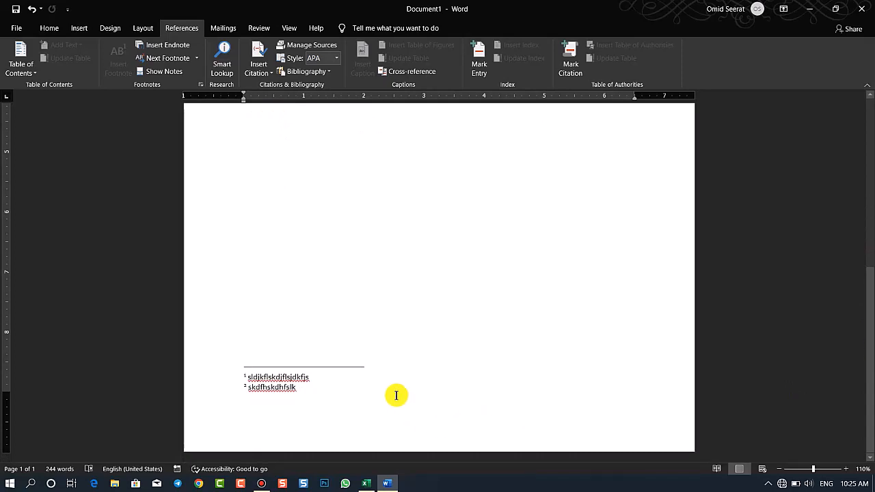
pyautogui.scroll(-5, 397, 394)
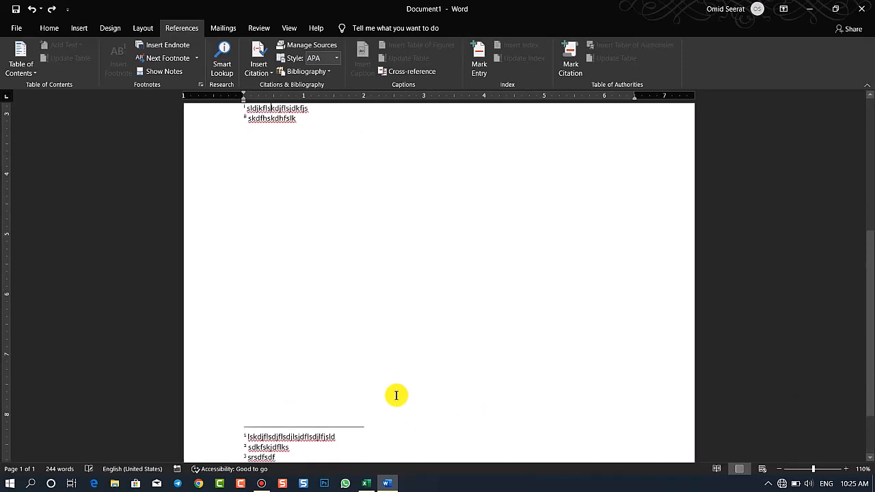
# Review the column layout and number format choices for endnotes and leave the settings without applying changes
pyautogui.click(198, 84)
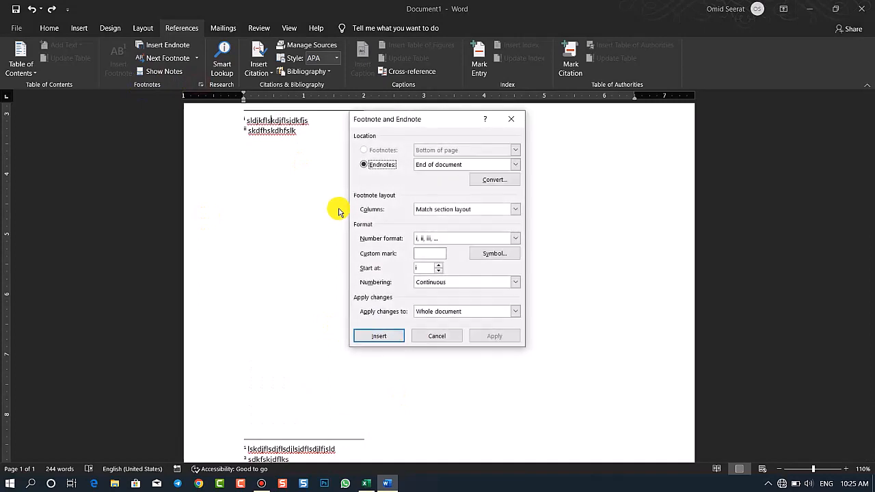
pyautogui.click(449, 209)
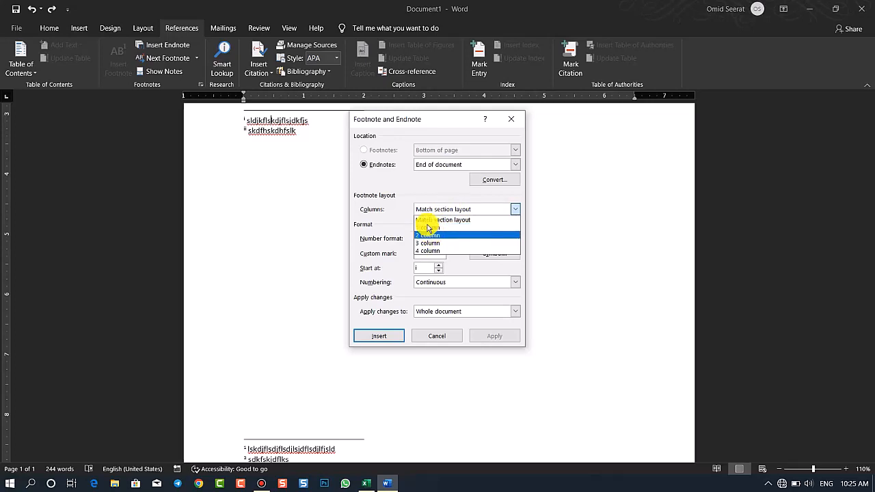
pyautogui.click(441, 217)
pyautogui.click(418, 238)
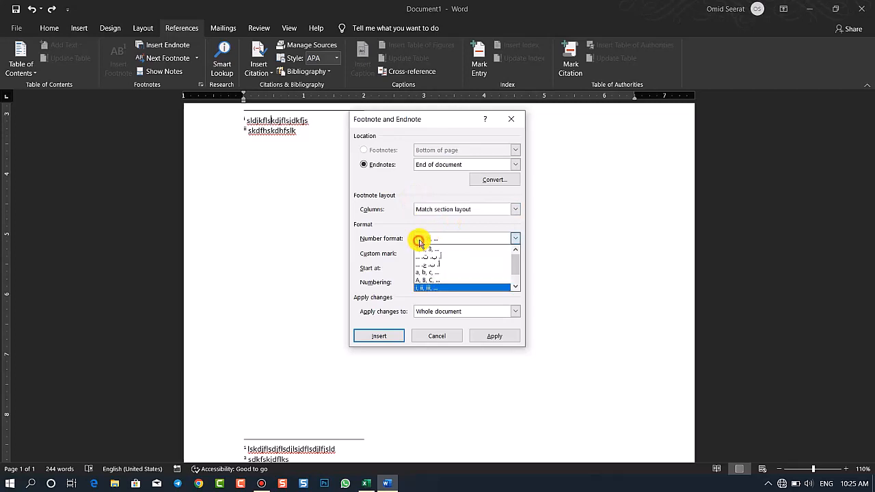
pyautogui.click(443, 338)
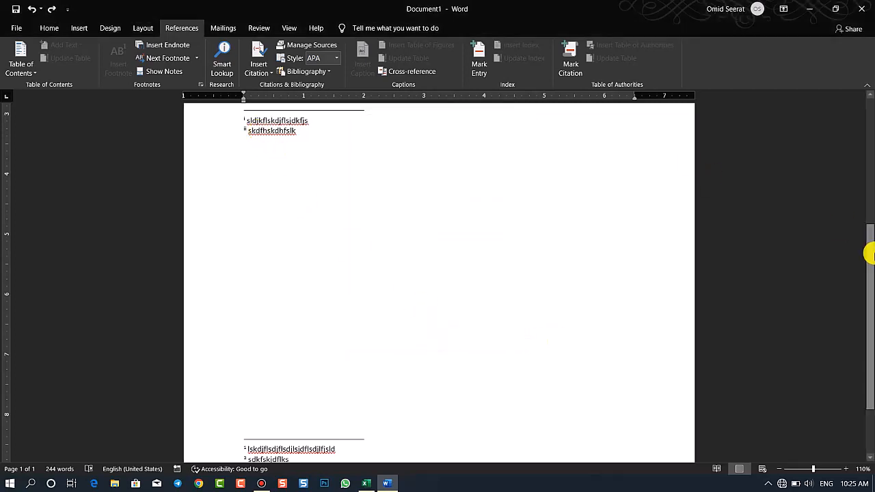
# Zoom in on the endnotes below the body text to 130%
pyautogui.scroll(3, 869, 249)
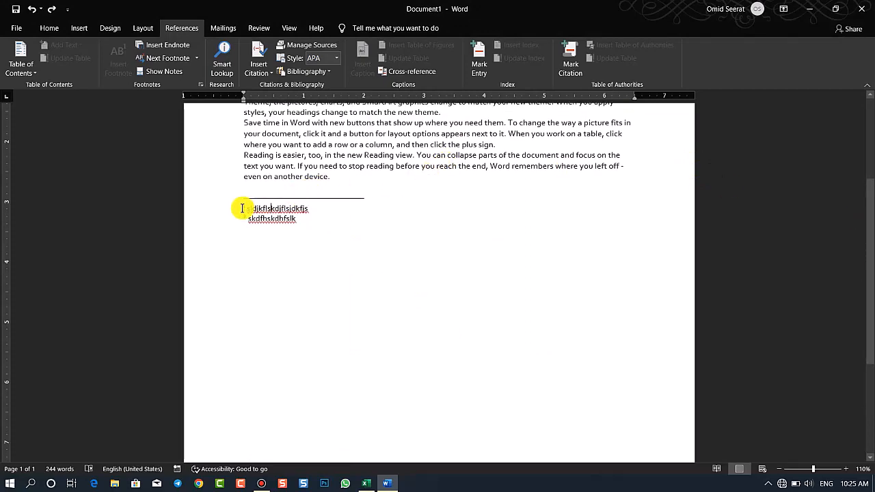
pyautogui.click(846, 468)
pyautogui.click(846, 469)
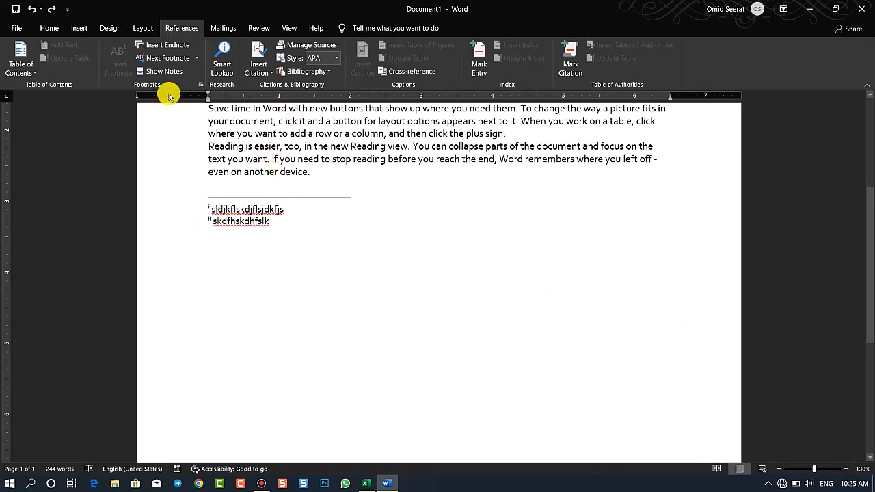
# Change the endnote number format from Roman numerals to an Arabic-letter sequence for the whole document
pyautogui.click(199, 83)
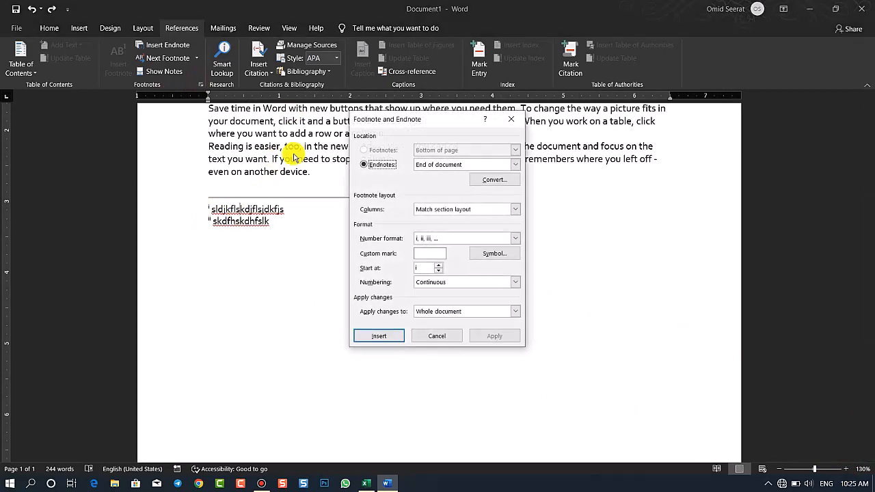
pyautogui.click(466, 238)
pyautogui.click(440, 257)
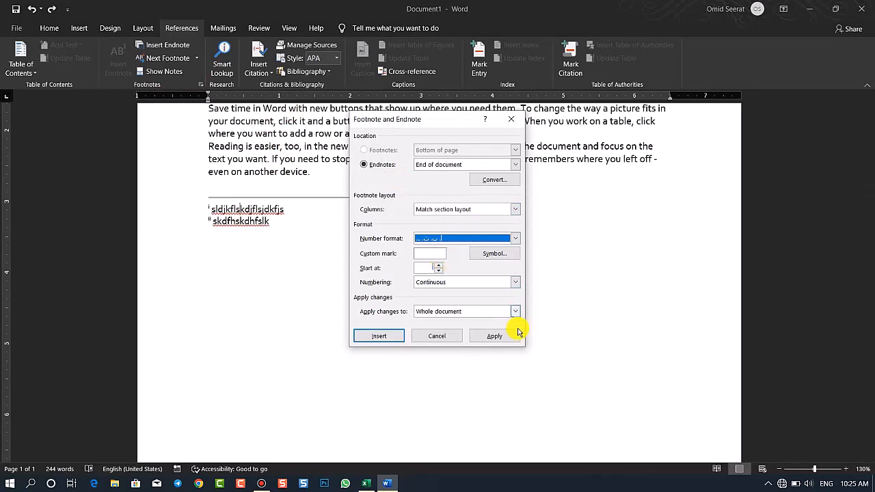
pyautogui.click(489, 334)
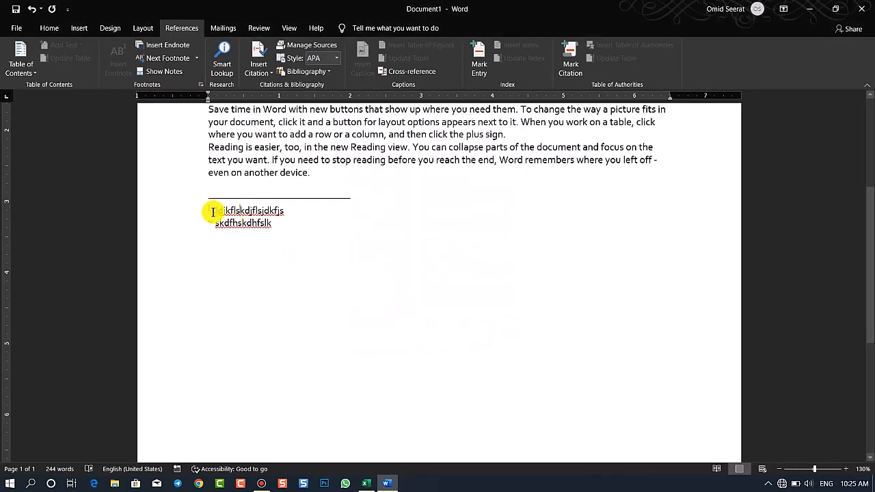
# Change the number format of the footnotes at the end of the page to A, B, C for the whole document
pyautogui.moveTo(870, 261); pyautogui.dragTo(871, 414)
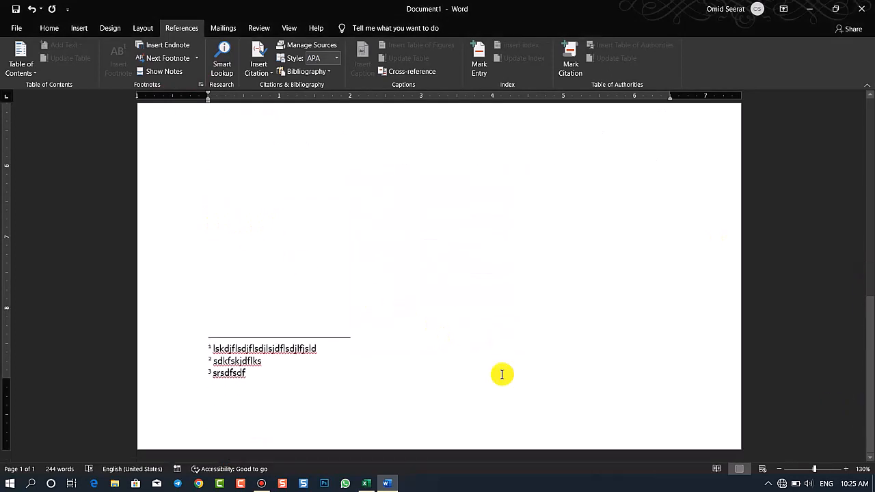
pyautogui.click(230, 349)
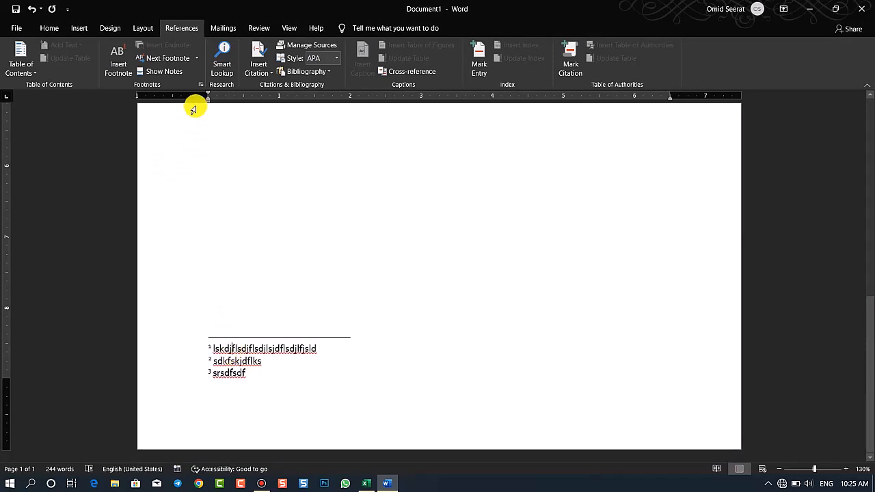
pyautogui.click(201, 84)
pyautogui.click(506, 239)
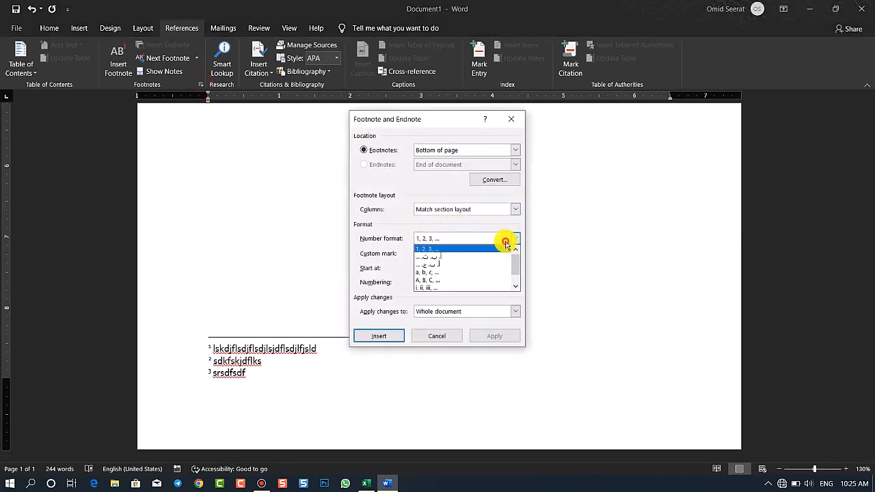
pyautogui.click(438, 281)
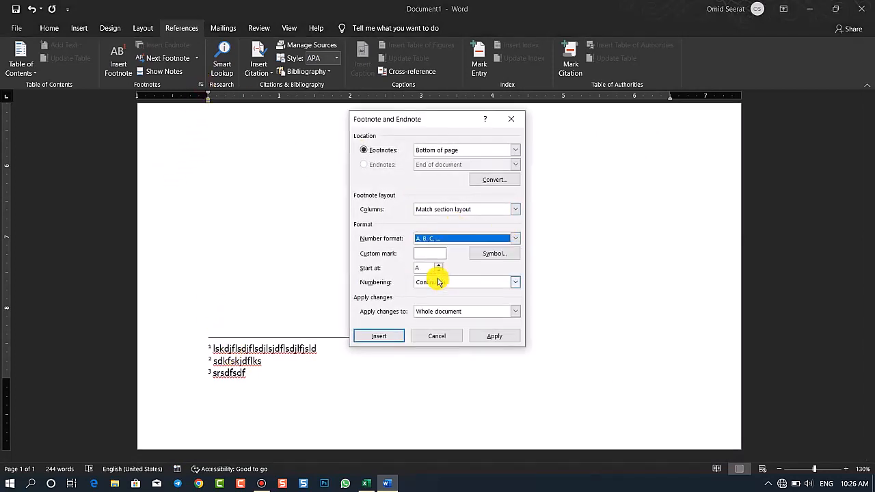
pyautogui.click(491, 335)
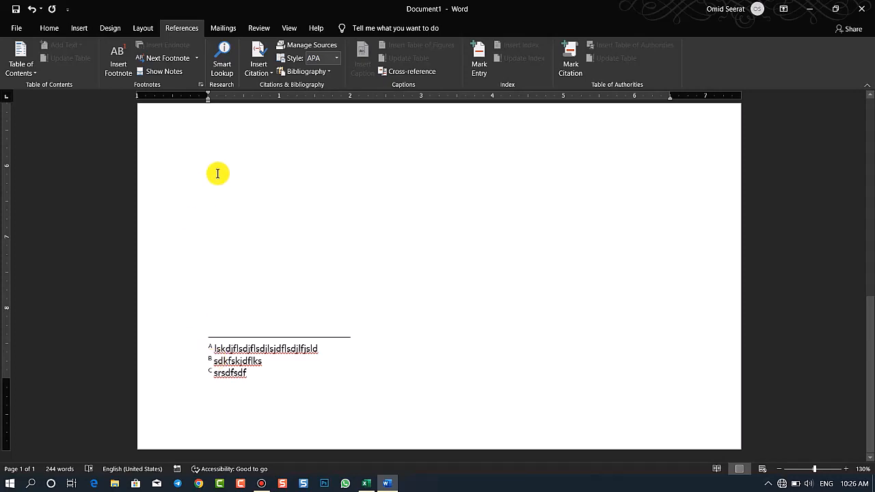
# Examine the symbol choices for a custom footnote mark, highlight the ≥ symbol, and leave without using it
pyautogui.click(200, 84)
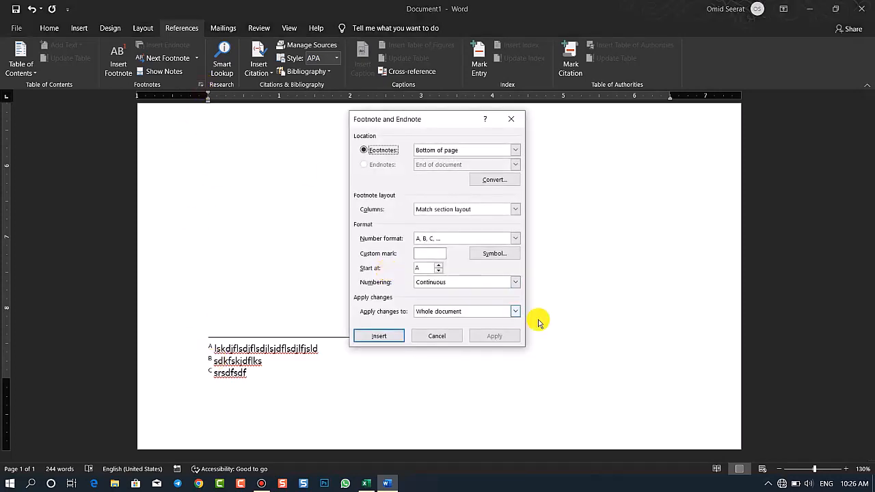
pyautogui.click(493, 253)
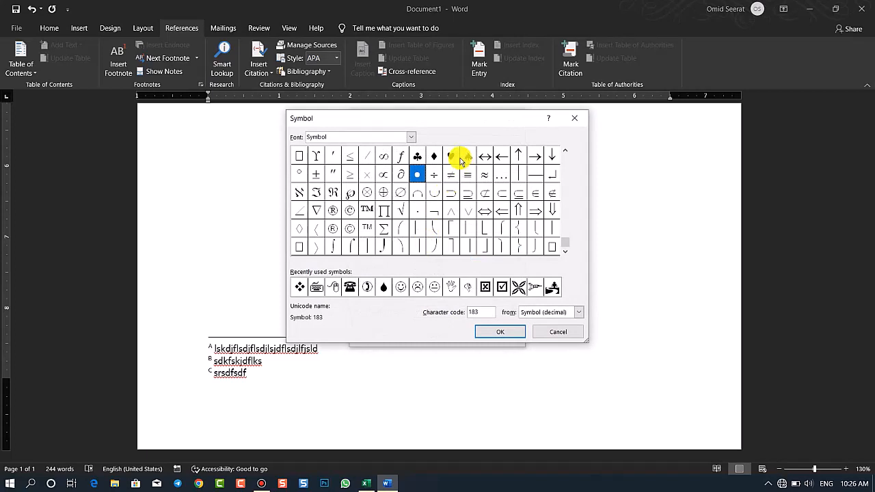
pyautogui.click(349, 174)
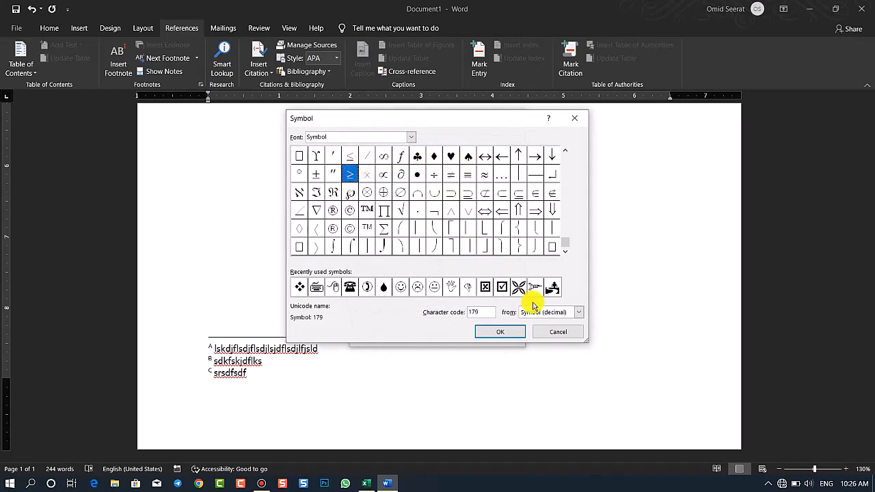
pyautogui.click(555, 333)
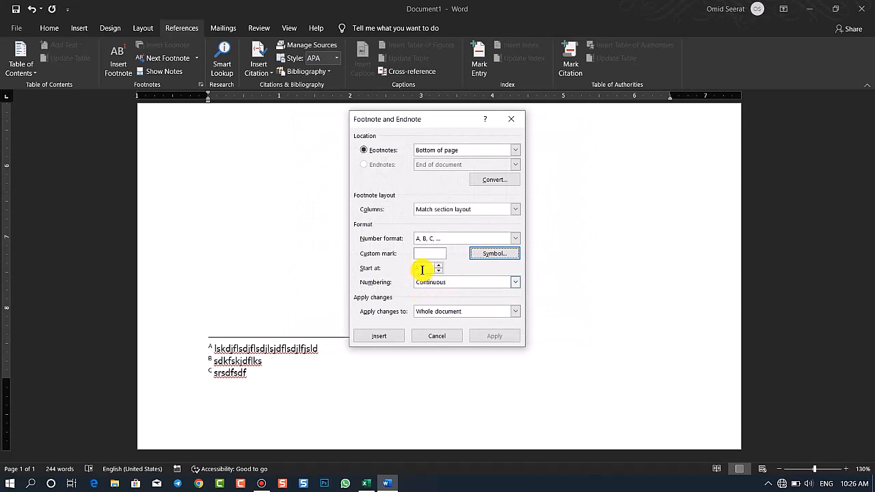
# Set the footnote number format to 1, 2, 3 with numbering starting at 6 for the whole document
pyautogui.click(421, 267)
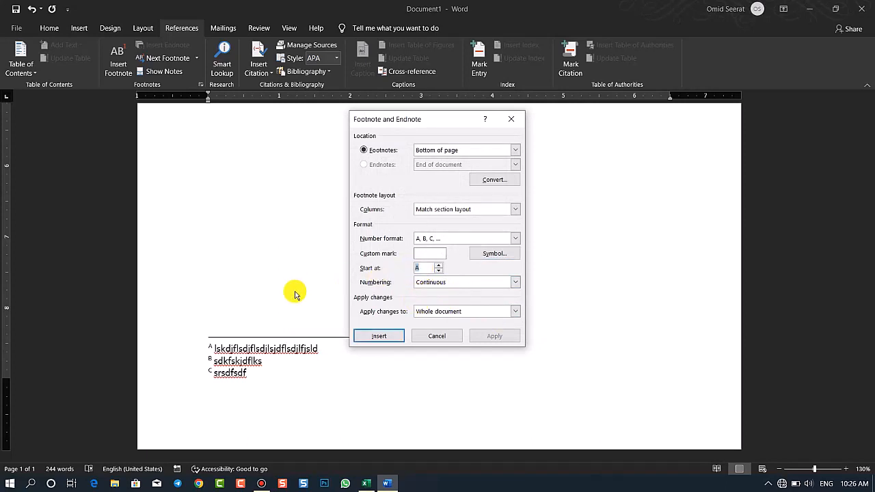
pyautogui.click(498, 238)
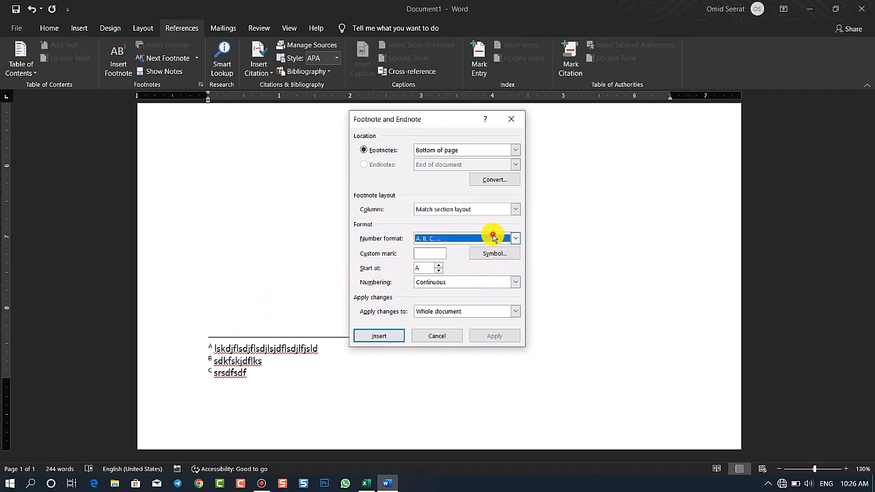
pyautogui.click(455, 247)
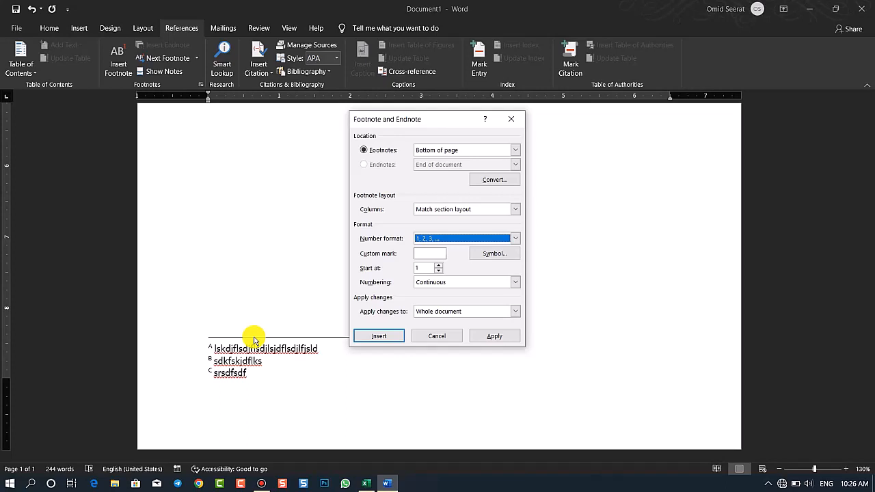
pyautogui.click(425, 270)
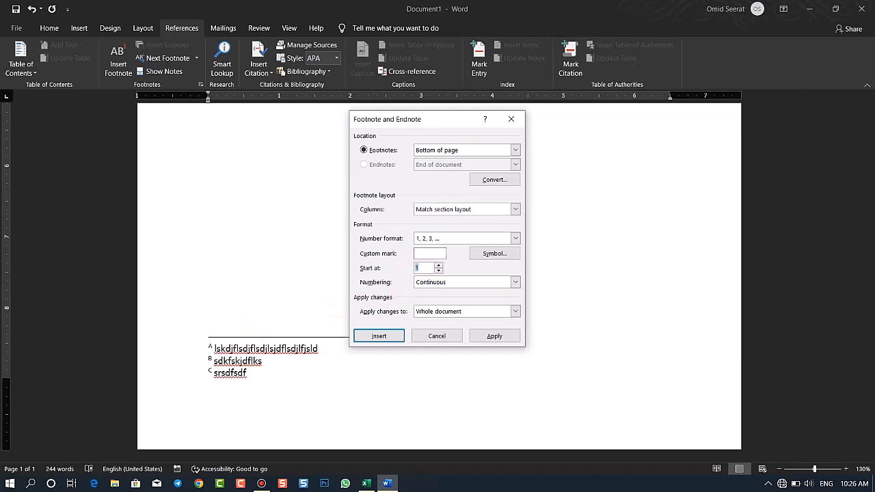
pyautogui.click(510, 337)
pyautogui.moveTo(225, 352); pyautogui.dragTo(213, 348)
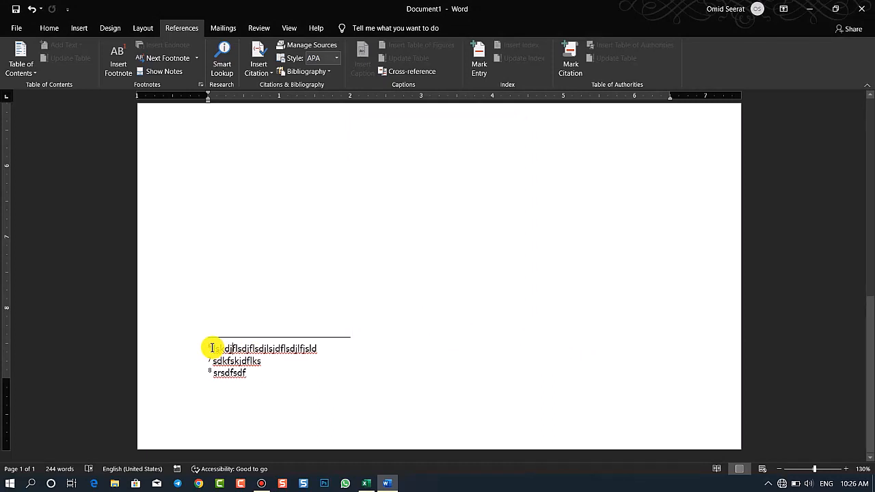
# Set the footnote start number to 1 with continuous numbering and apply it to the whole document
pyautogui.click(200, 85)
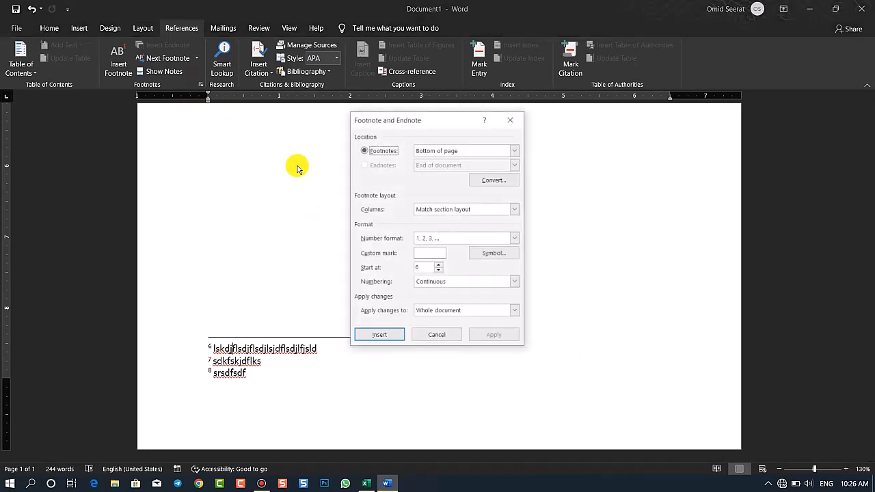
pyautogui.click(432, 282)
pyautogui.click(432, 283)
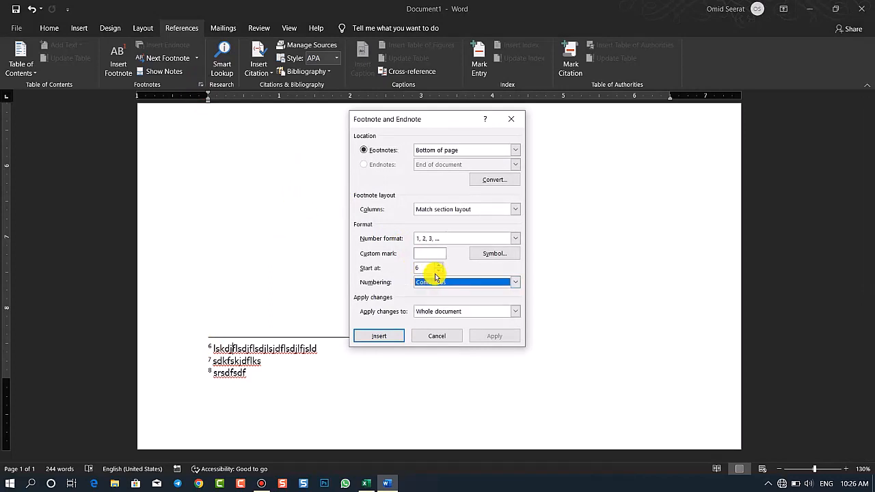
pyautogui.click(437, 272)
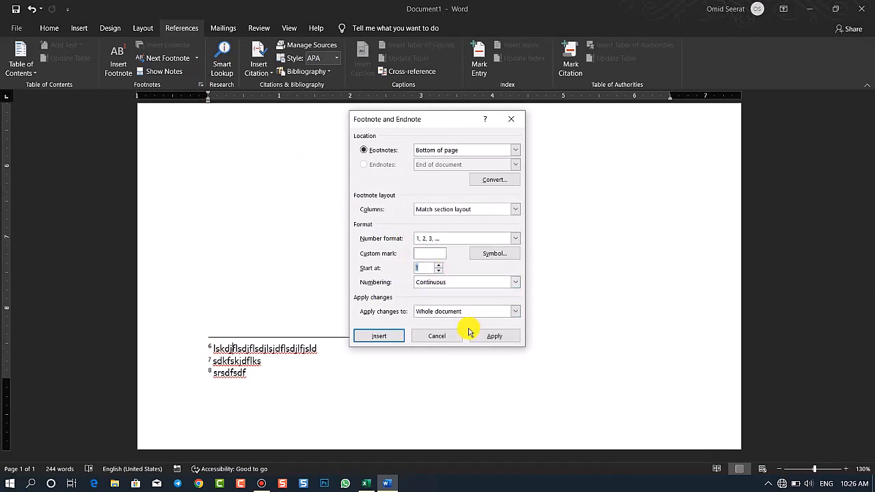
pyautogui.click(494, 335)
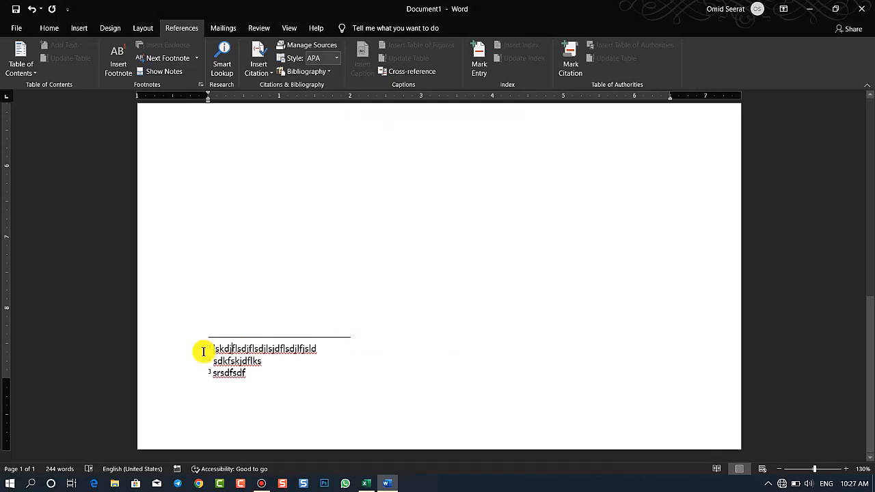
# Add a page break after the last body paragraph and generate sample text on the new page with =rand()
pyautogui.click(351, 269)
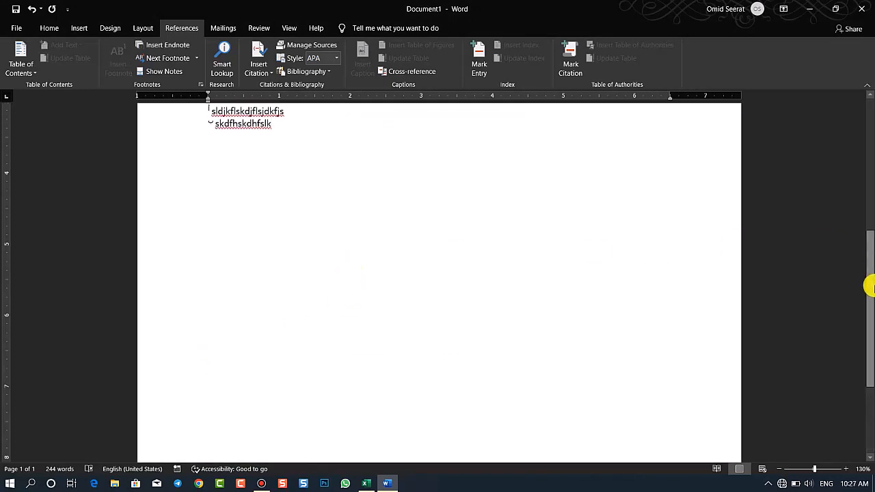
pyautogui.moveTo(869, 284); pyautogui.dragTo(869, 262)
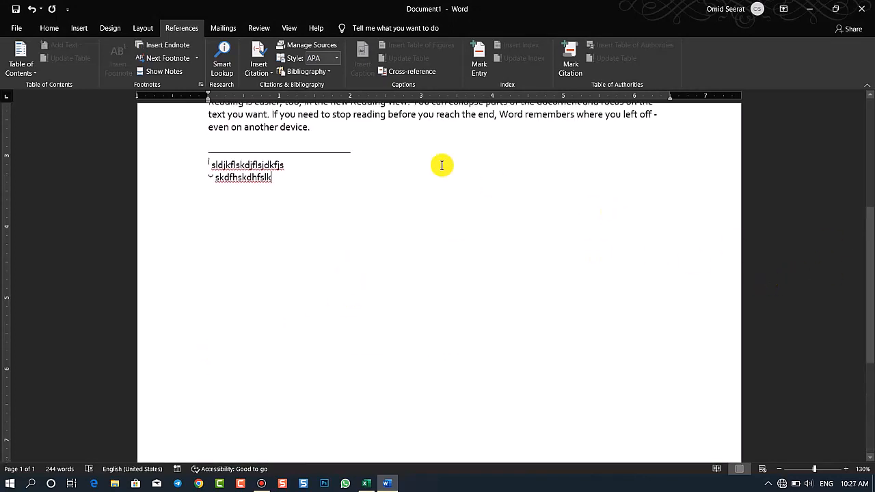
pyautogui.click(378, 133)
pyautogui.hotkey('ctrl', 'Return')
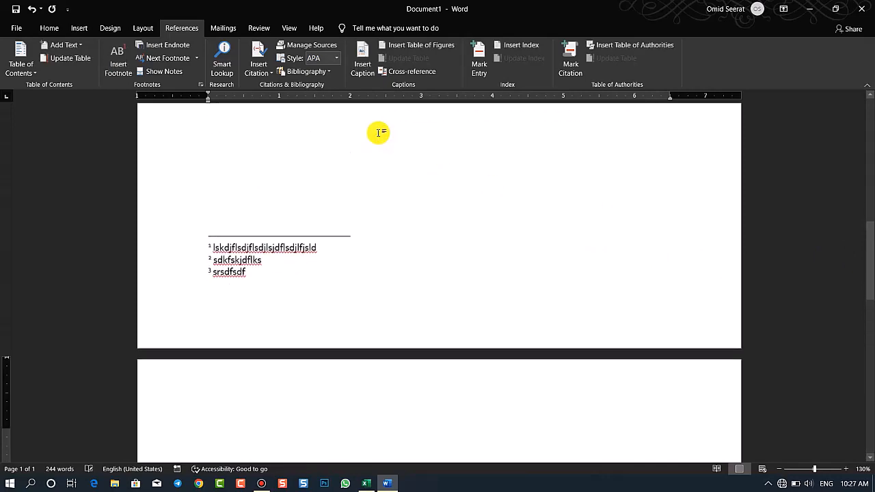
pyautogui.write('=ra')
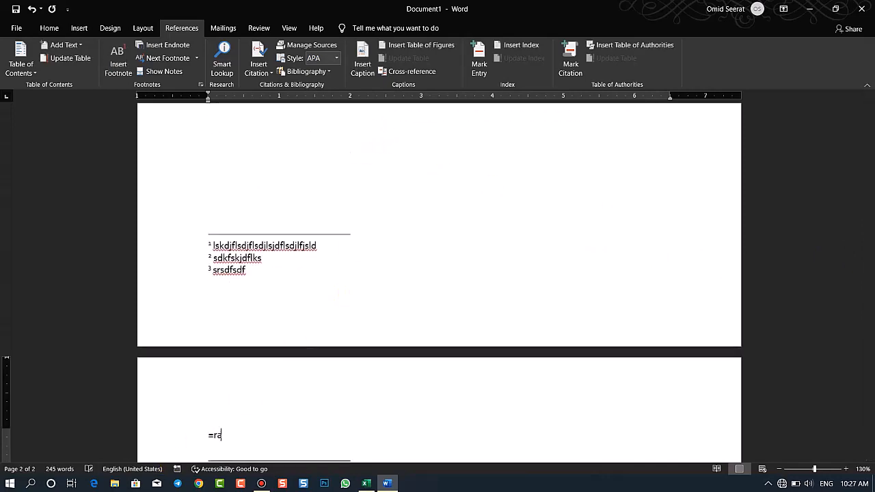
pyautogui.write('nd()')
pyautogui.press('Return')
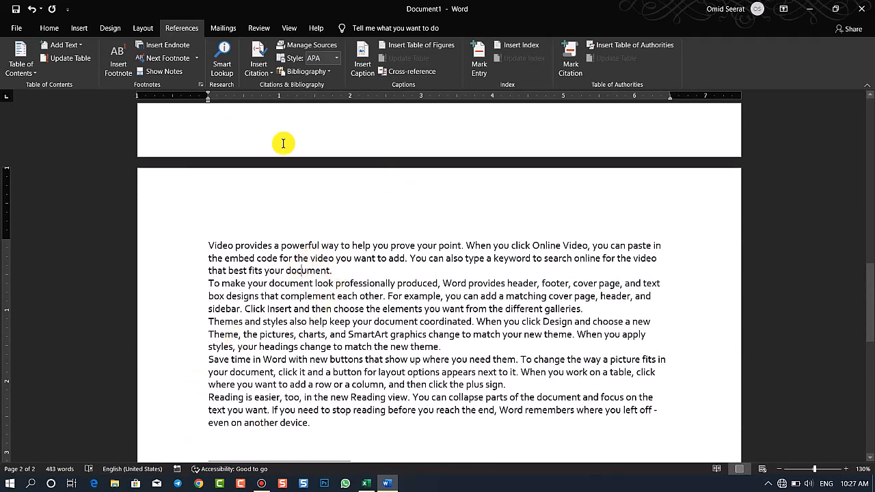
# Insert a footnote within the word "document" in the second page's first paragraph, with the note text "ewerwer"
pyautogui.click(147, 71)
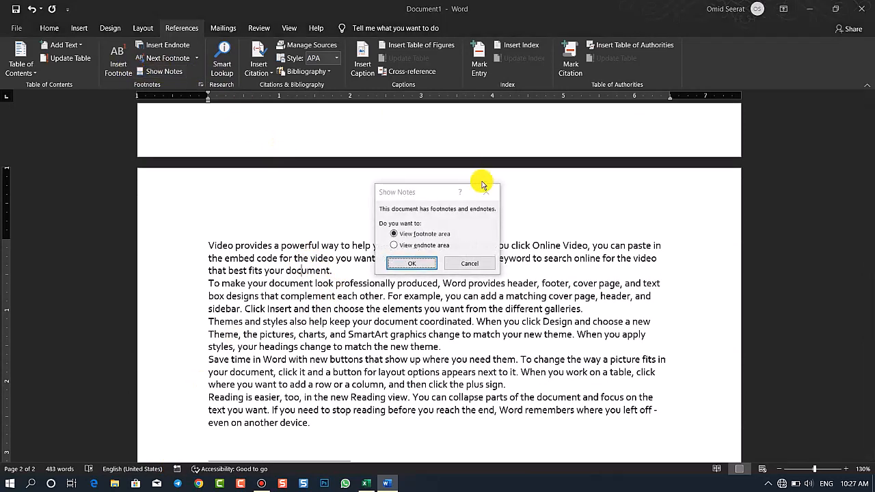
pyautogui.click(485, 192)
pyautogui.click(114, 63)
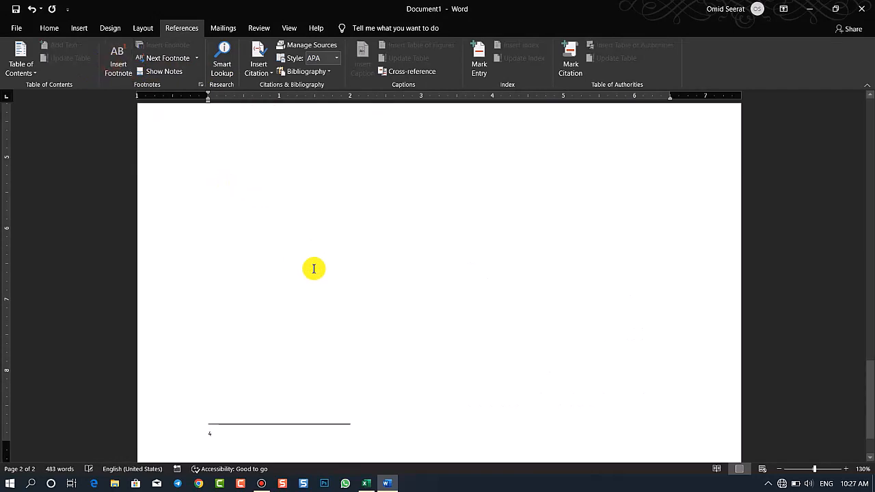
pyautogui.write('ewerwer')
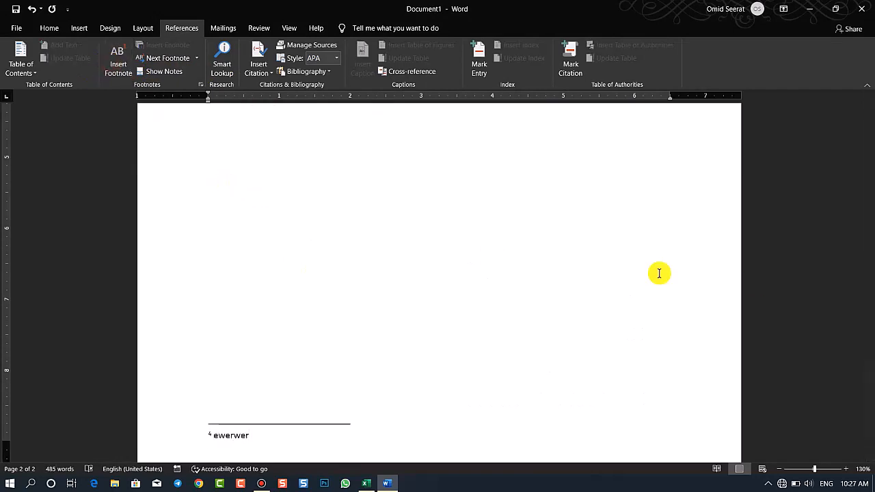
# Compare the footnote numbers on both pages and set the footnote numbering to restart each page for the whole document
pyautogui.moveTo(870, 380); pyautogui.dragTo(868, 250)
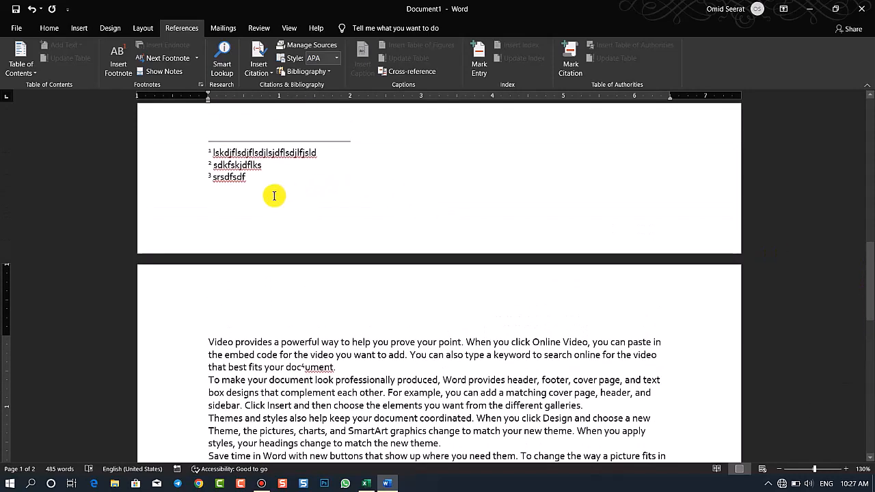
pyautogui.moveTo(871, 294); pyautogui.dragTo(869, 427)
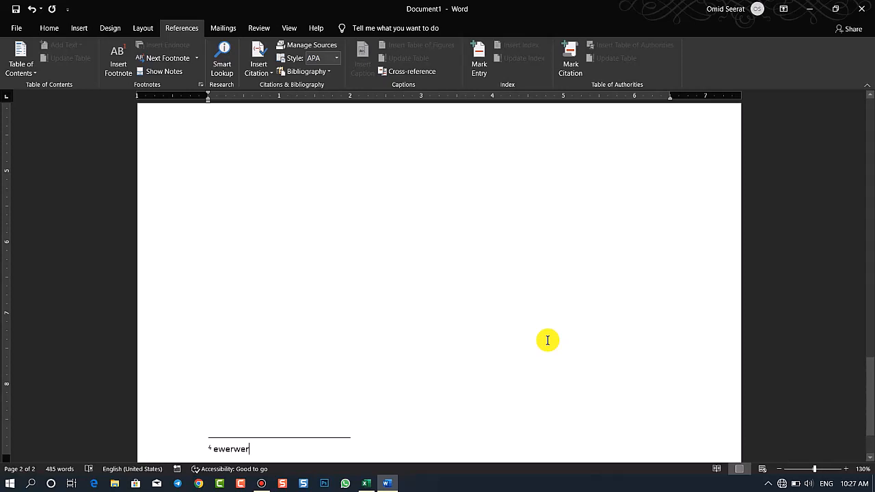
pyautogui.click(201, 84)
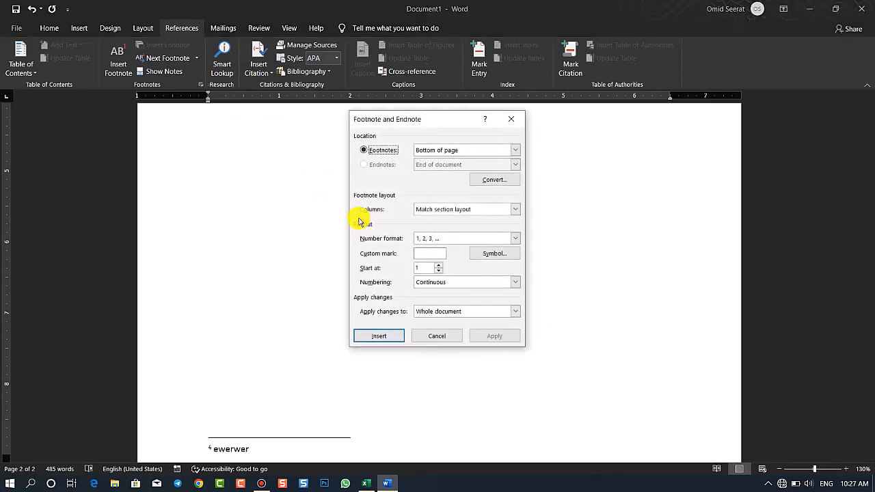
pyautogui.click(474, 281)
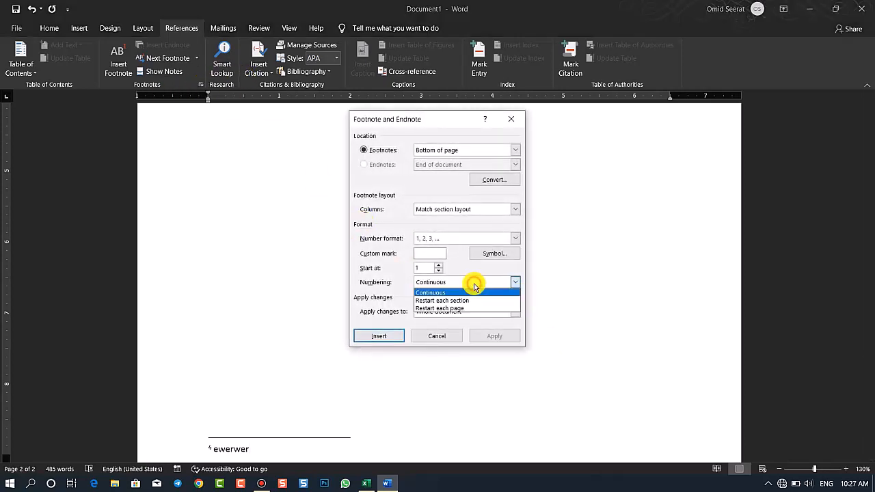
pyautogui.click(436, 309)
pyautogui.click(501, 336)
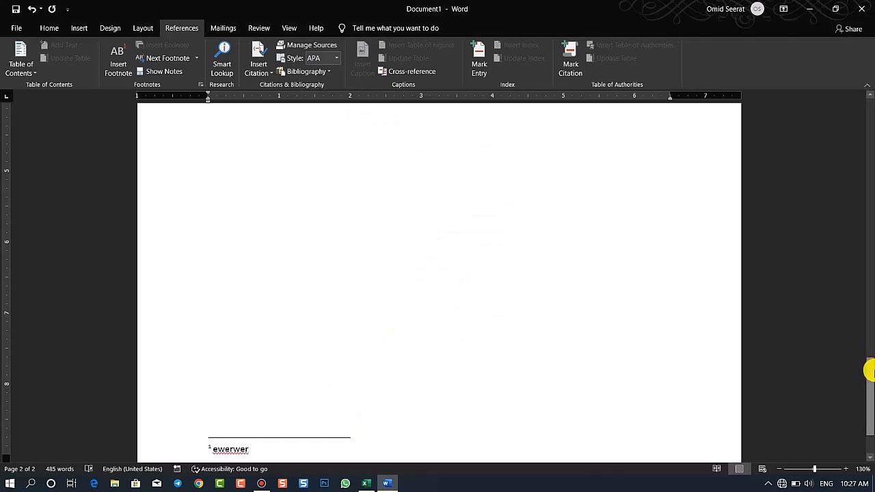
pyautogui.moveTo(868, 367); pyautogui.dragTo(869, 391)
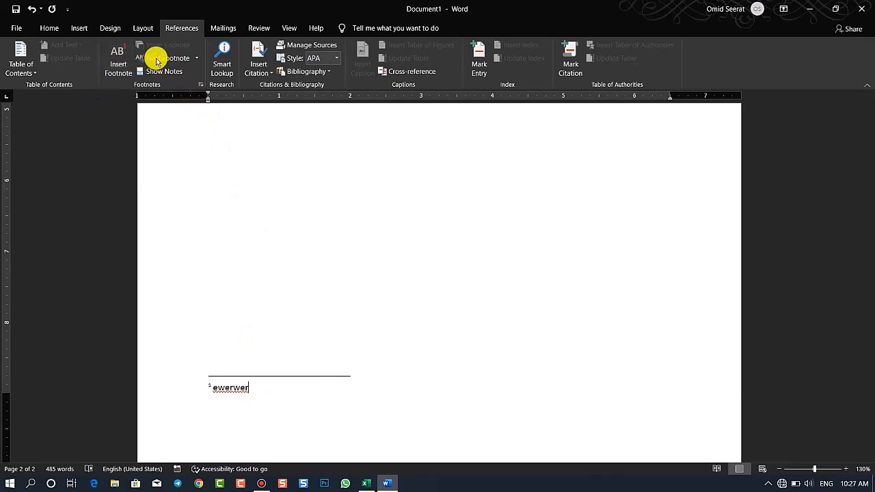
# Review which part of the document the footnote settings apply to, leaving the settings as they are
pyautogui.click(200, 84)
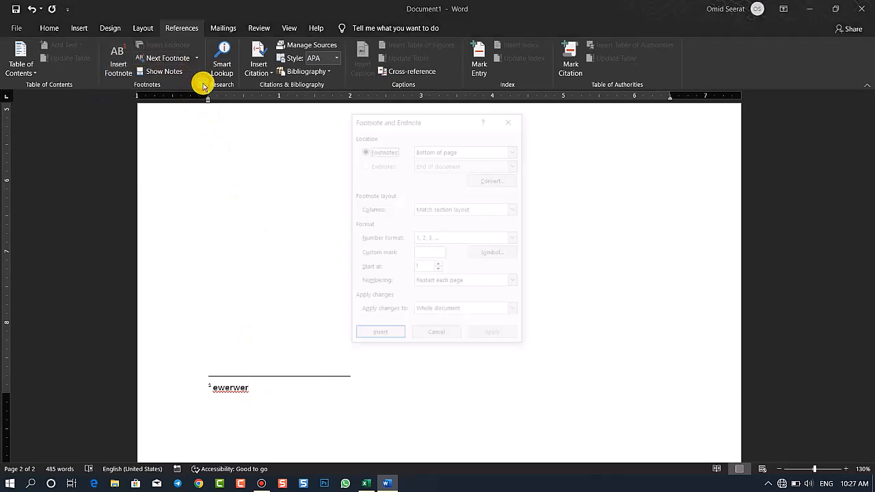
pyautogui.click(451, 313)
pyautogui.click(451, 314)
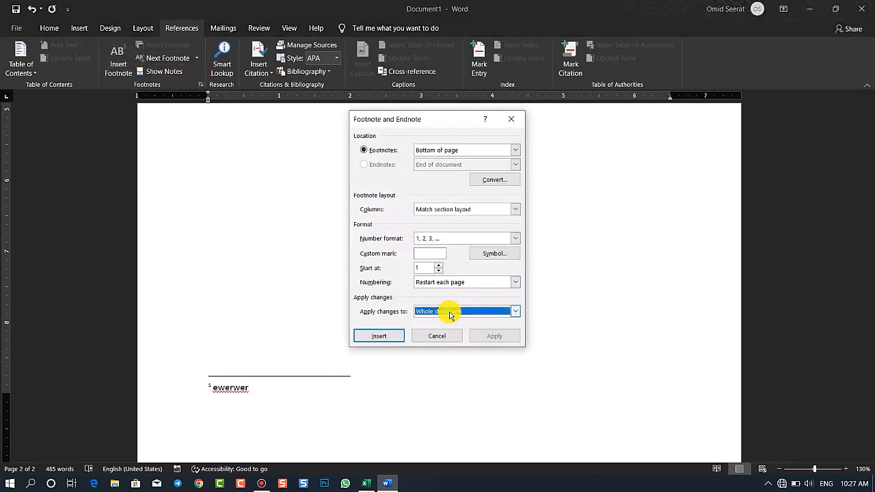
pyautogui.click(435, 334)
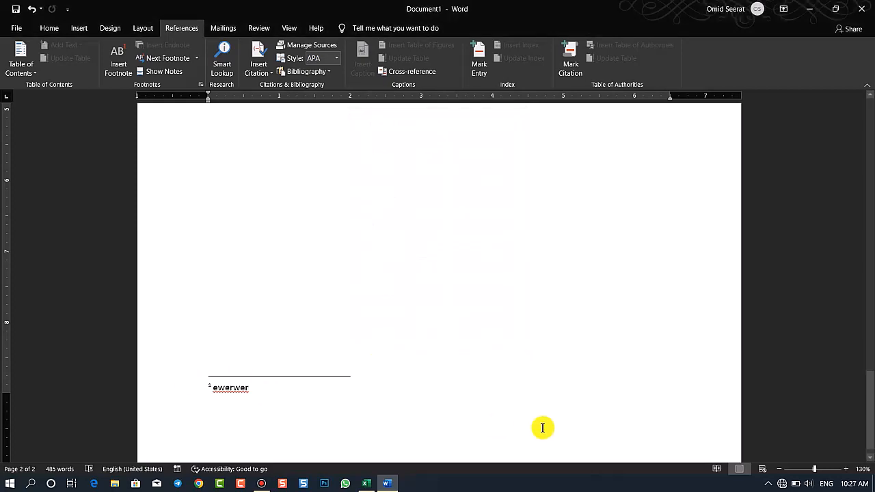
# Right-align the three footnotes at the end of the first page
pyautogui.moveTo(871, 388); pyautogui.dragTo(841, 414)
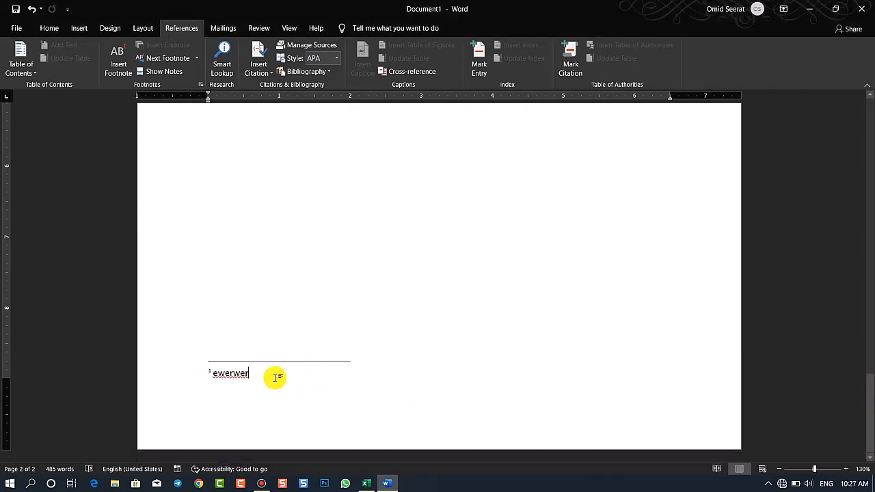
pyautogui.moveTo(868, 366); pyautogui.dragTo(869, 246)
pyautogui.moveTo(294, 230); pyautogui.dragTo(172, 188)
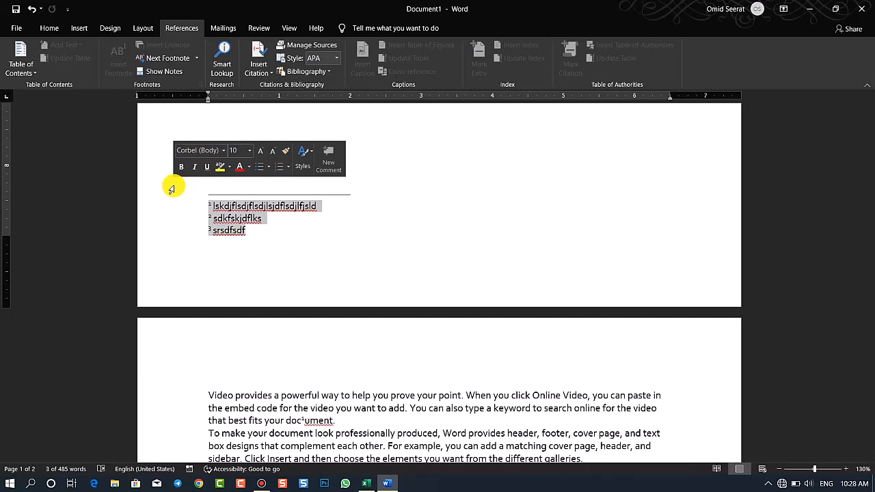
pyautogui.click(43, 28)
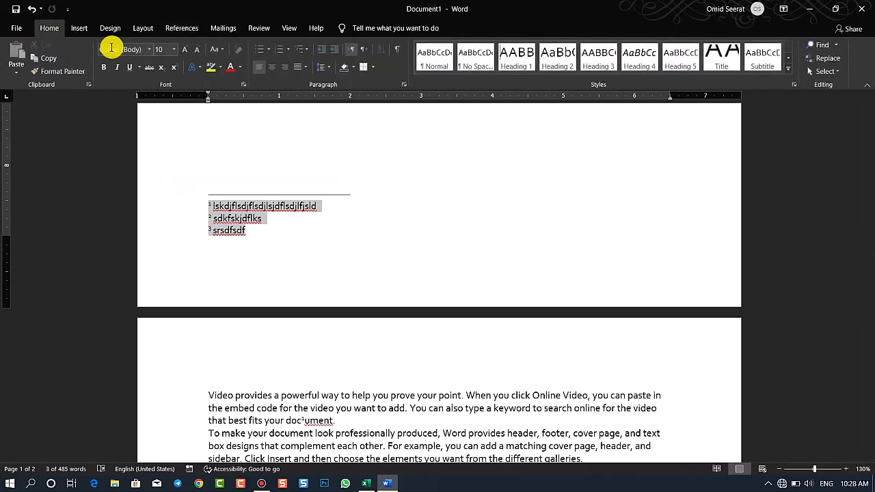
pyautogui.click(284, 67)
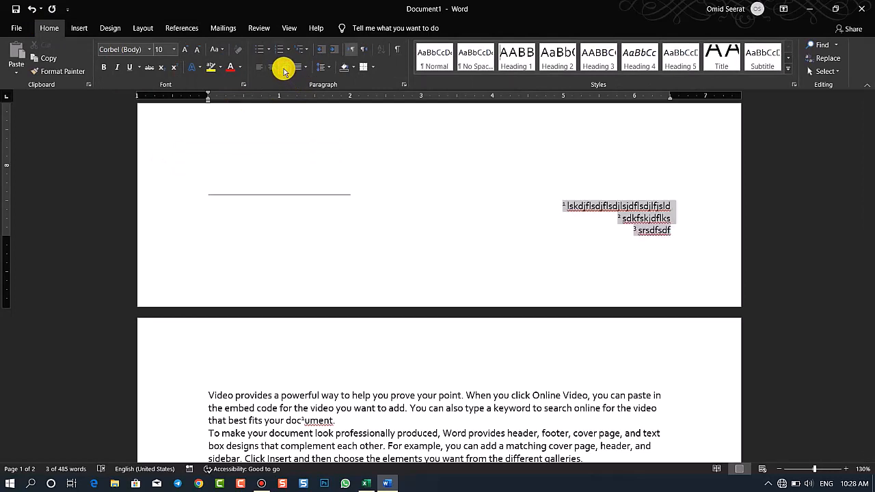
# Set the first page's three footnotes to right-to-left text direction and align them to the right margin
pyautogui.click(642, 238)
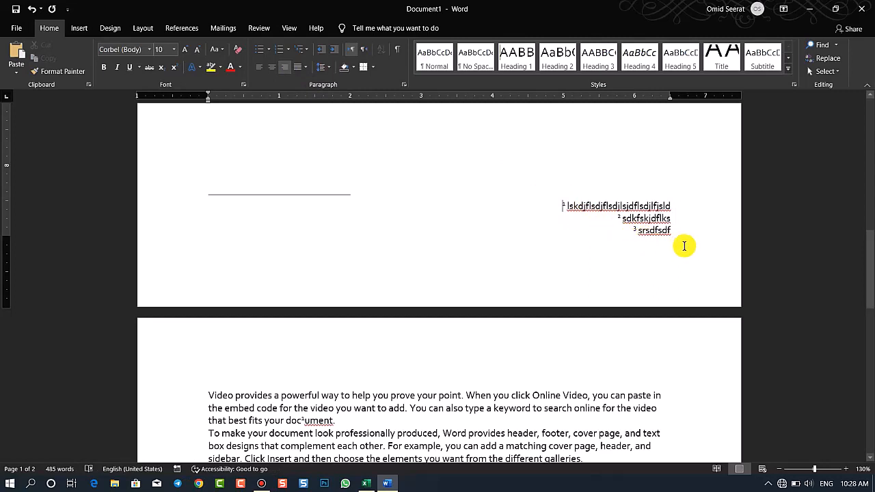
pyautogui.moveTo(679, 240); pyautogui.dragTo(566, 203)
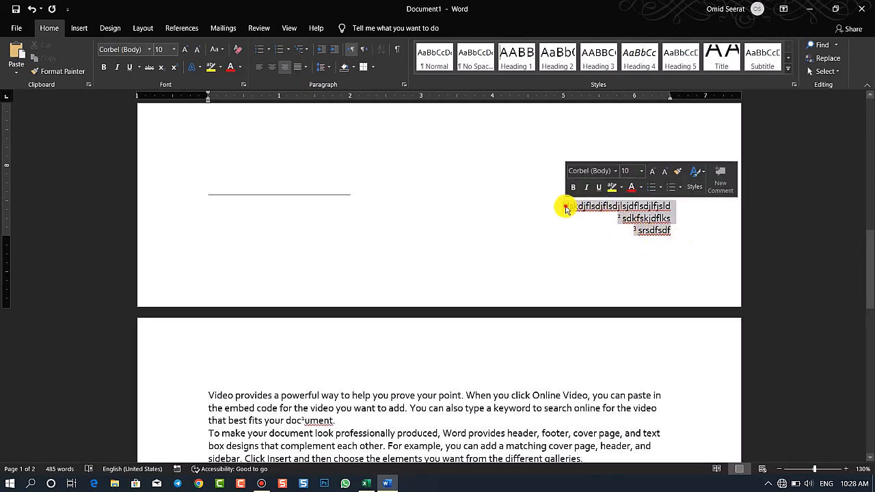
pyautogui.click(566, 208)
pyautogui.moveTo(678, 230); pyautogui.dragTo(566, 204)
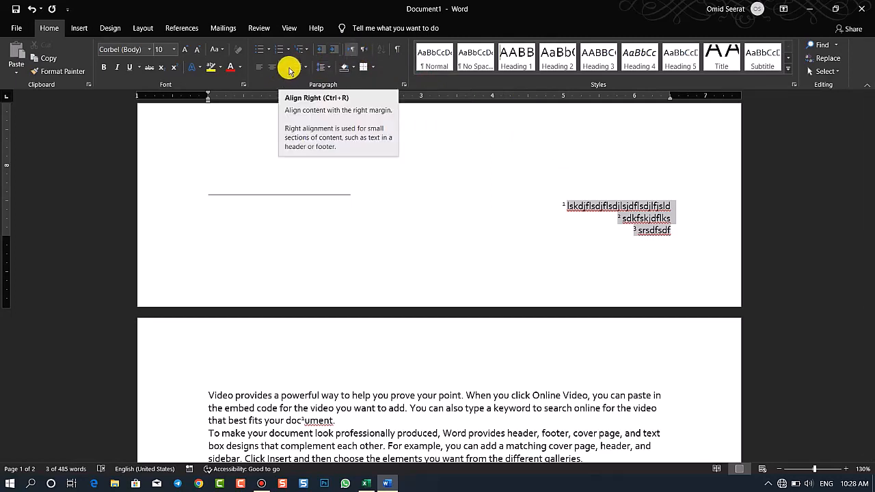
pyautogui.click(367, 54)
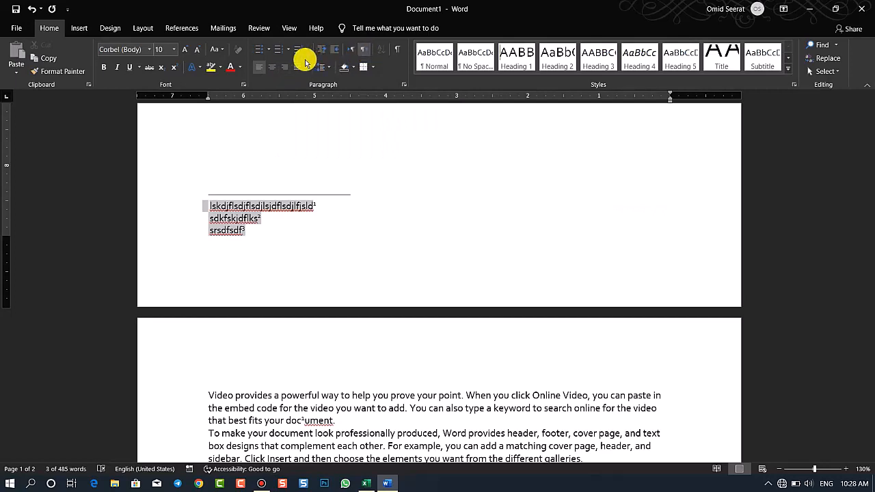
pyautogui.click(286, 68)
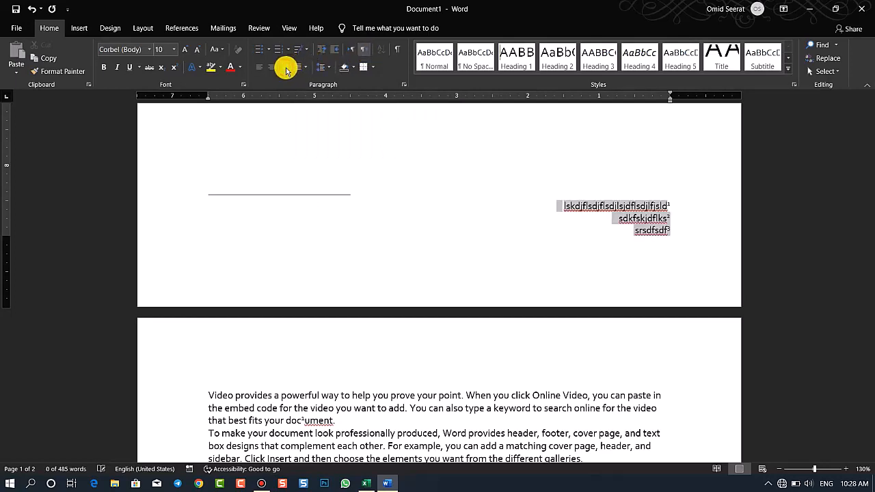
pyautogui.click(669, 238)
pyautogui.moveTo(688, 242); pyautogui.dragTo(617, 198)
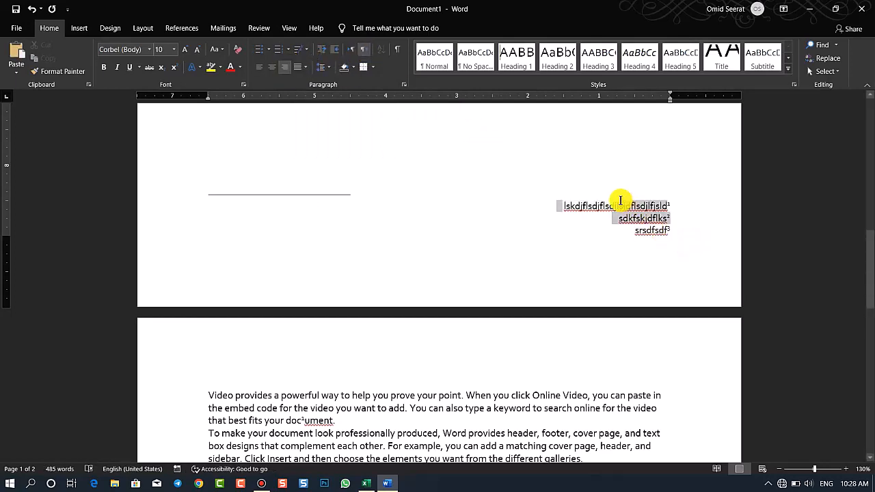
# Switch the document to Outline view and open the notes pane from the first footnote reference after "powerful"
pyautogui.scroll(3, 257, 191)
pyautogui.click(257, 191)
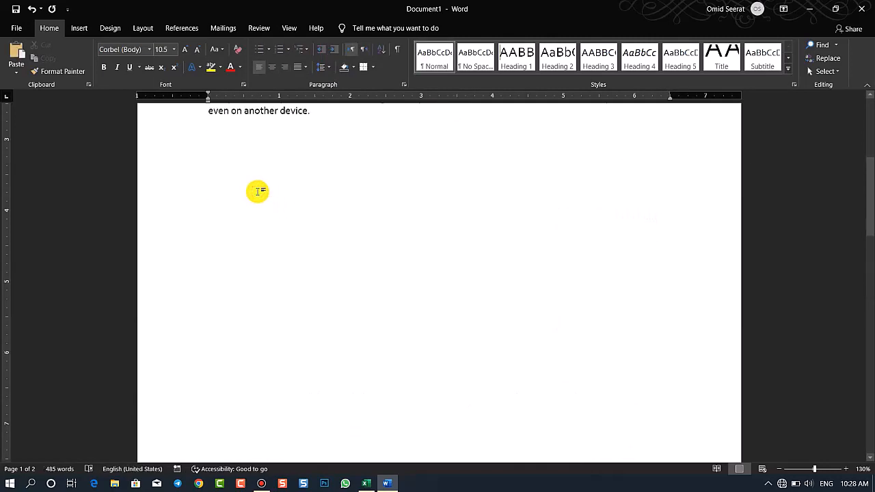
pyautogui.moveTo(873, 228); pyautogui.dragTo(869, 322)
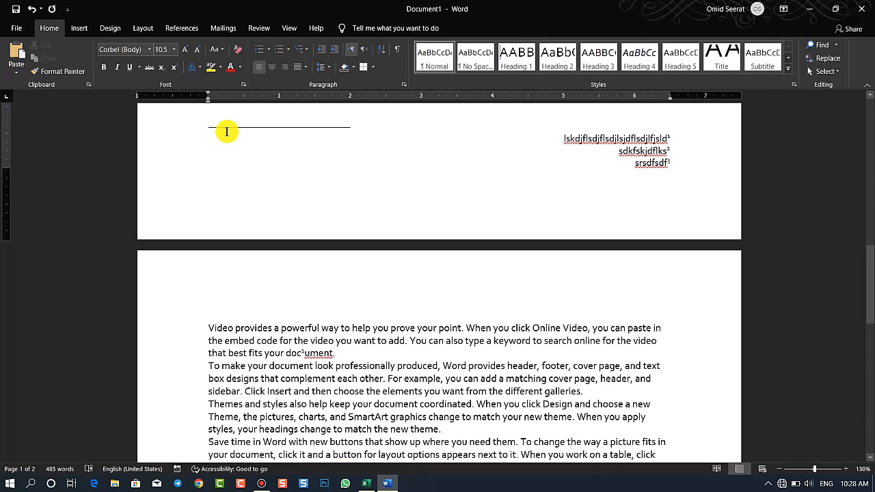
pyautogui.click(291, 31)
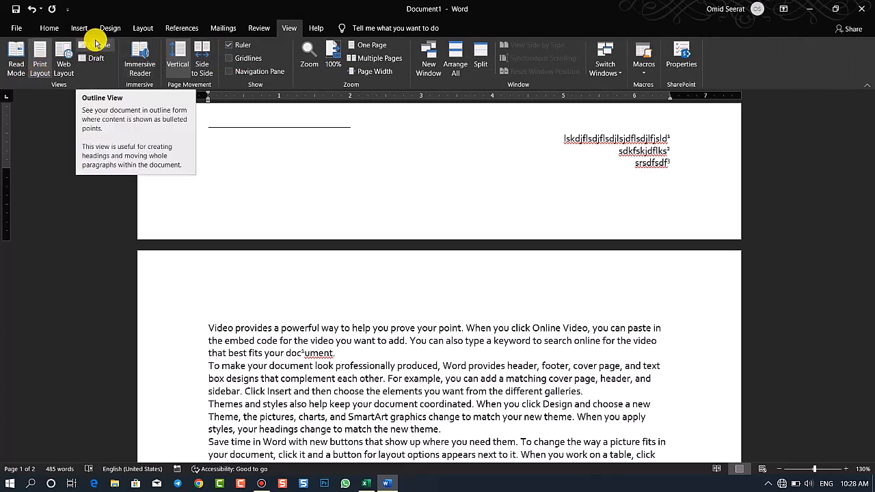
pyautogui.click(95, 43)
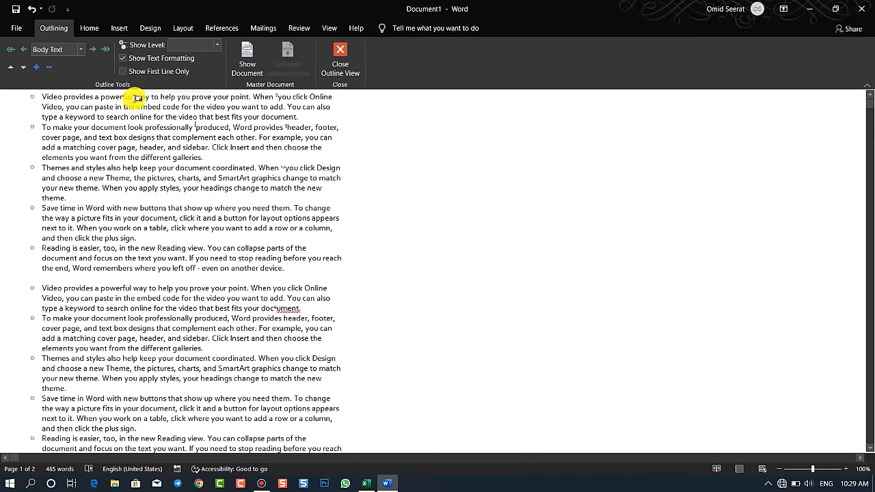
pyautogui.doubleClick(133, 95)
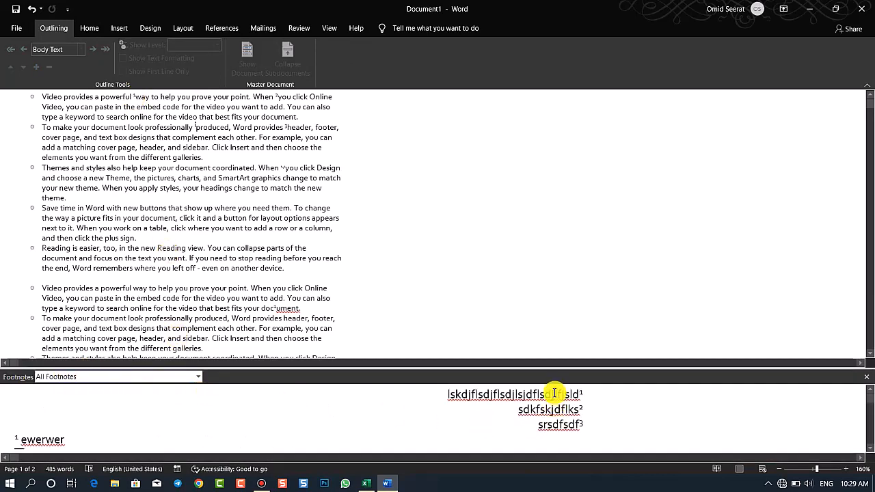
# Right-align the Footnote Separator line and close Outline view
pyautogui.click(197, 376)
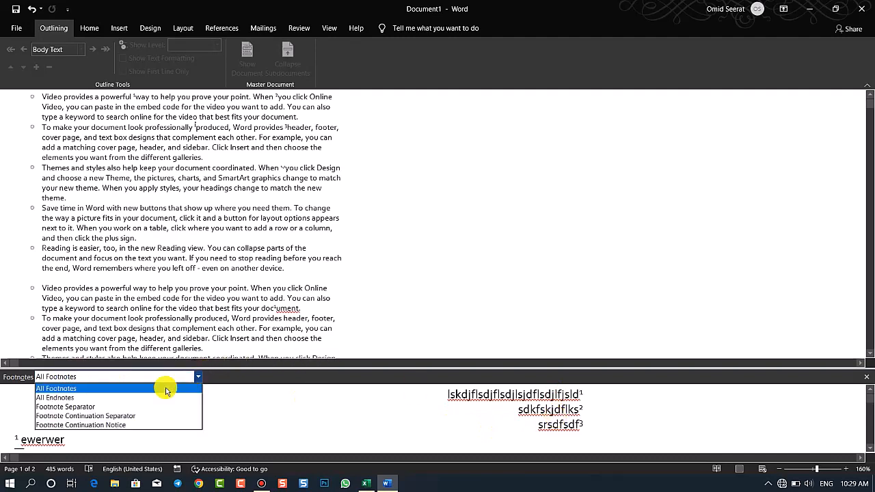
pyautogui.click(59, 406)
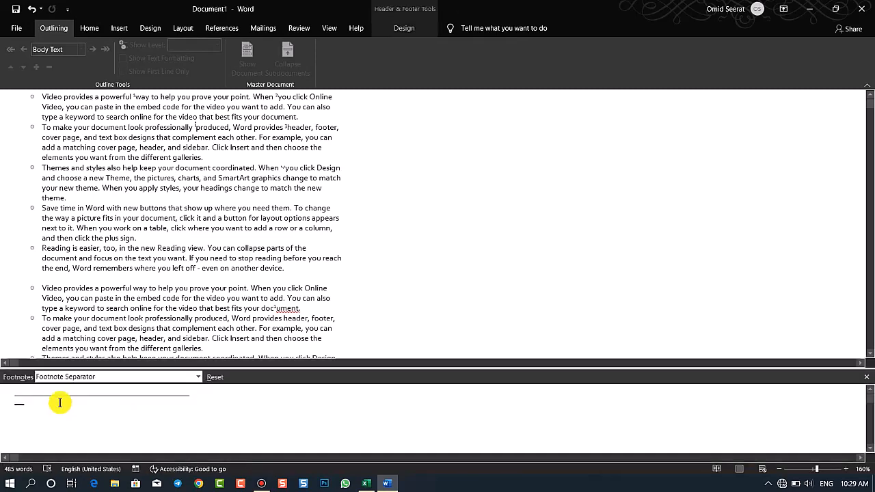
pyautogui.hotkey('ctrl', 'e')
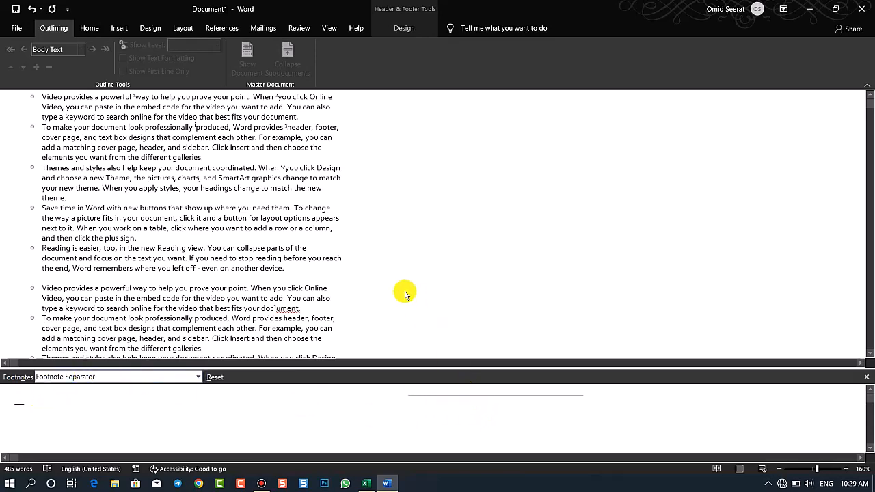
pyautogui.click(351, 210)
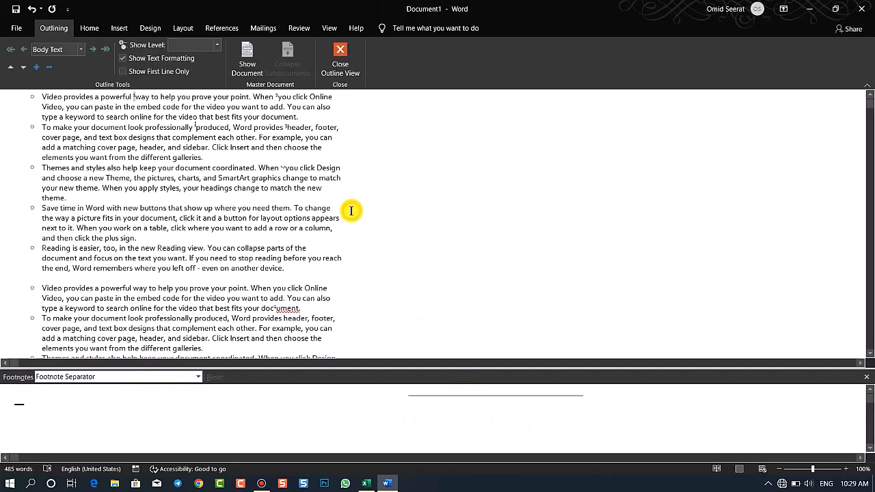
pyautogui.click(338, 69)
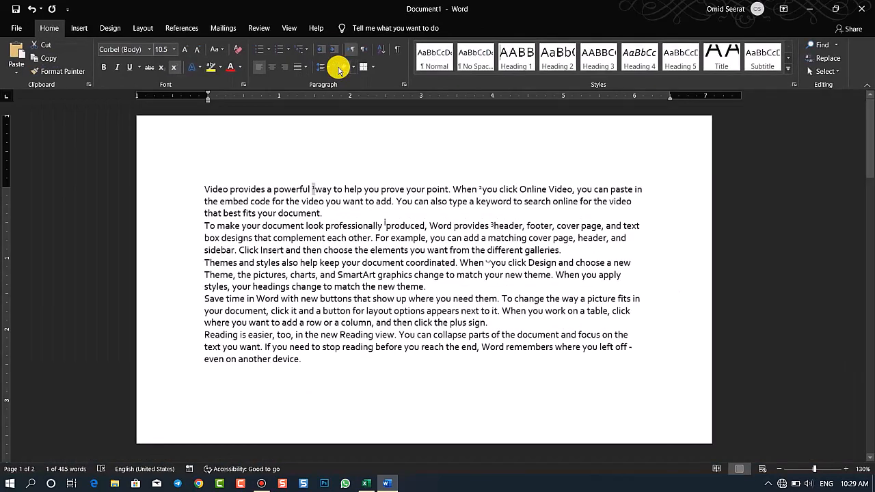
# Check the position of the separator line above the first page's footnotes
pyautogui.moveTo(868, 174); pyautogui.dragTo(868, 280)
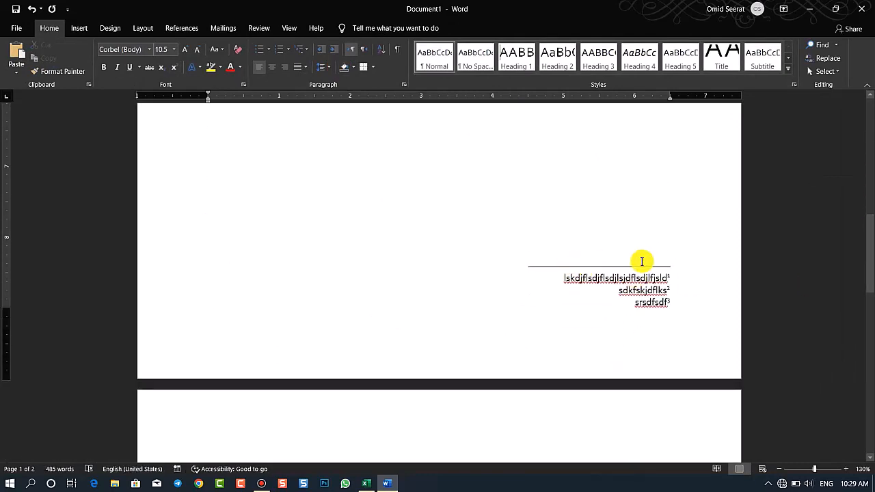
pyautogui.moveTo(611, 307); pyautogui.dragTo(667, 269)
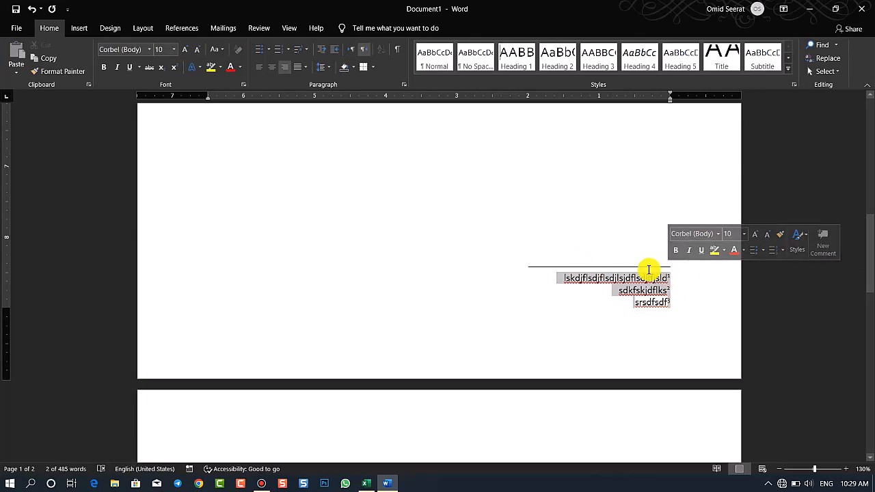
pyautogui.moveTo(868, 259); pyautogui.dragTo(869, 121)
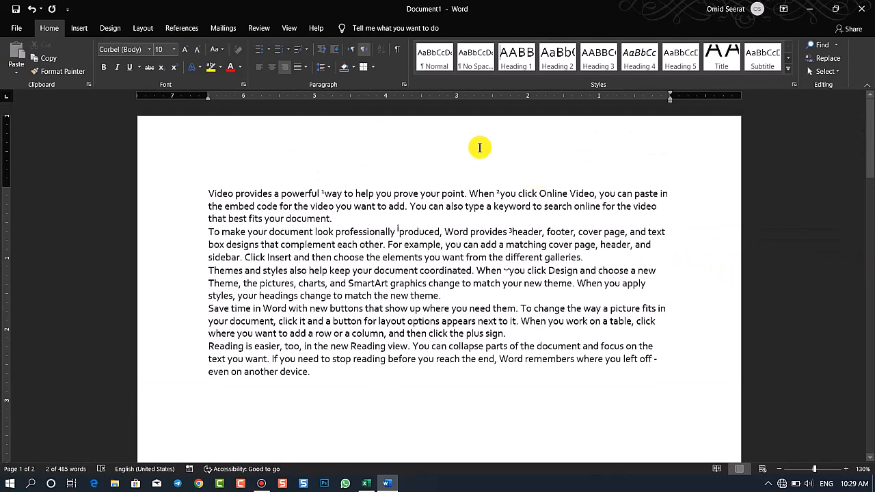
# Delete the entire document content, including its notes, to leave a blank page
pyautogui.click(283, 29)
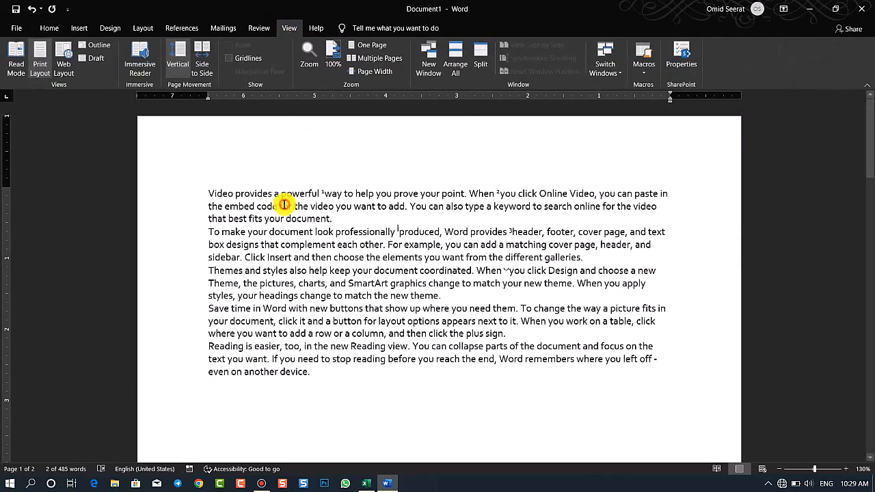
pyautogui.click(177, 30)
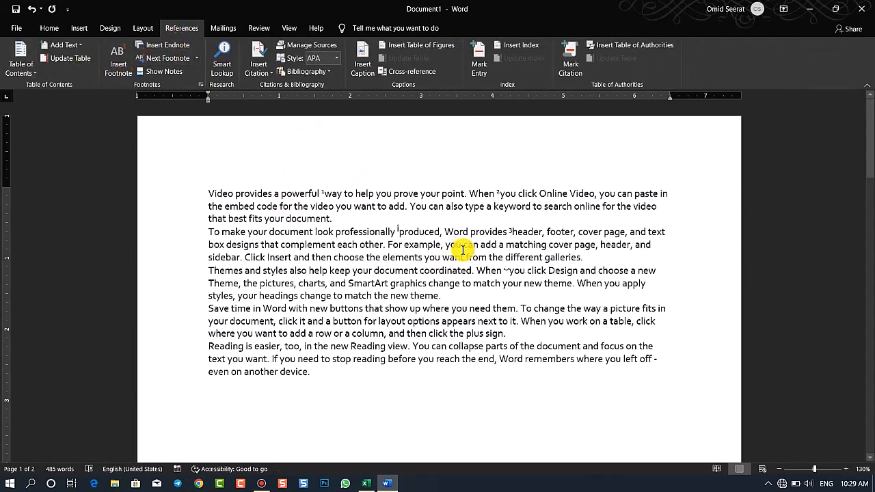
pyautogui.hotkey('ctrl', 'a')
pyautogui.press('Delete')
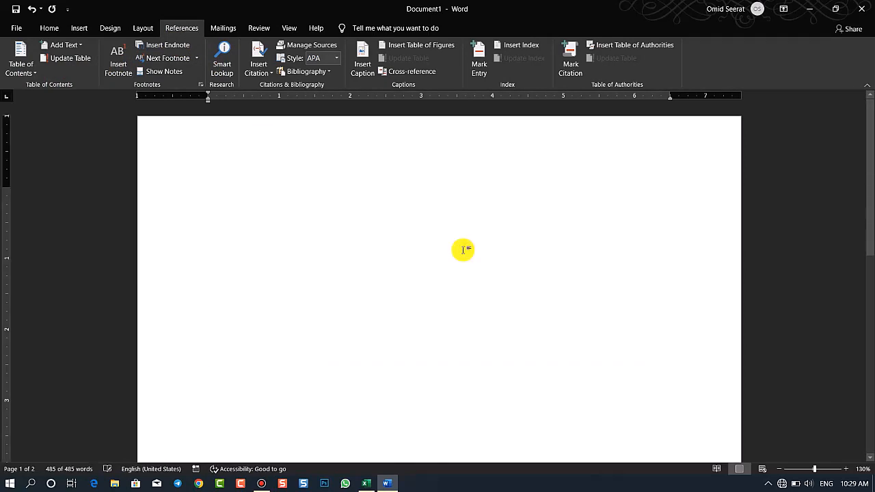